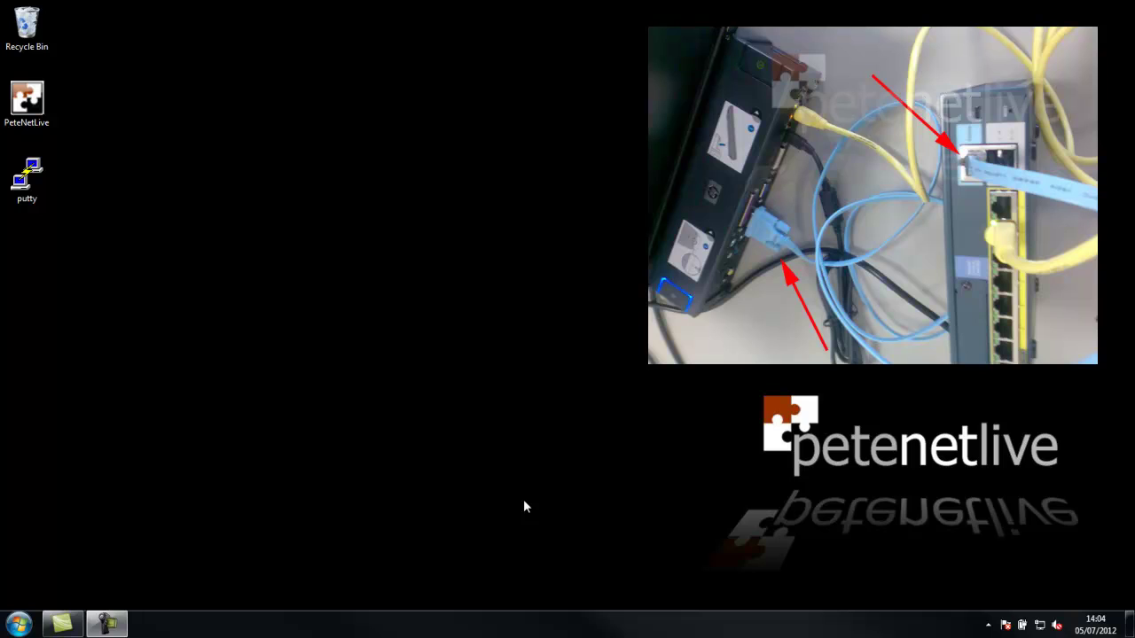
# Launch PuTTY and open a Serial connection on COM1 at 9600 baud
pyautogui.doubleClick(40, 188)
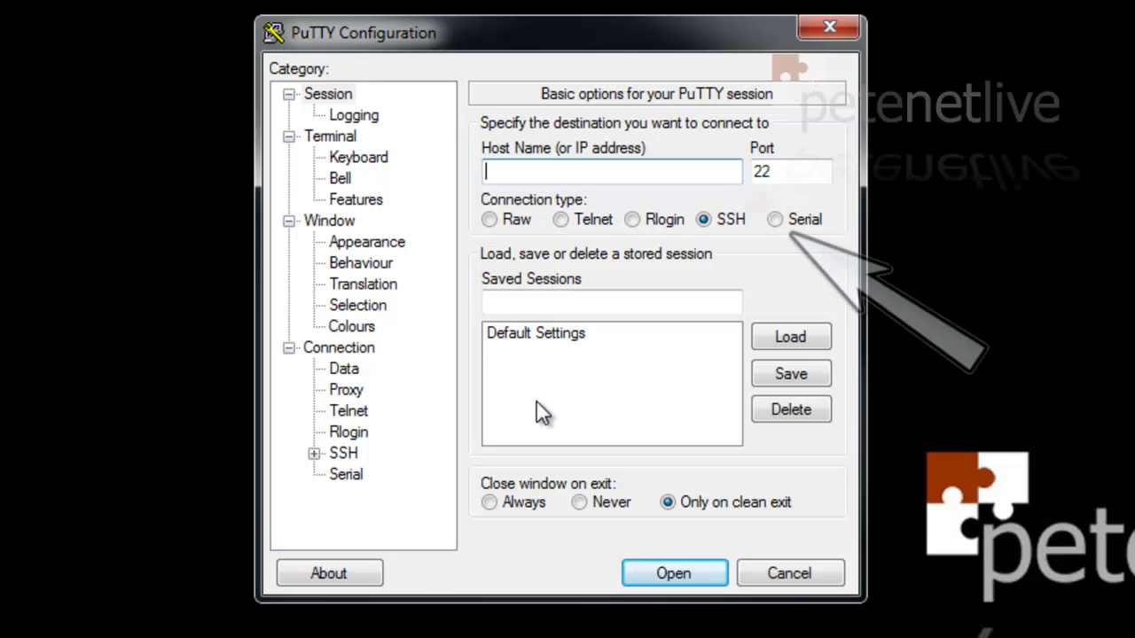
pyautogui.click(774, 220)
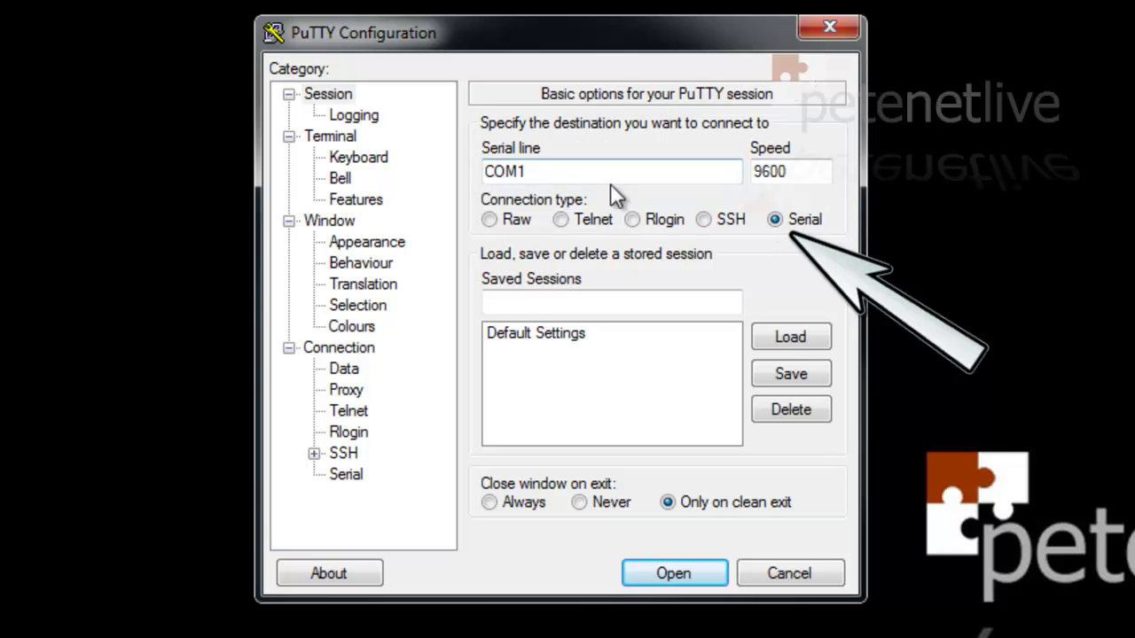
pyautogui.click(346, 475)
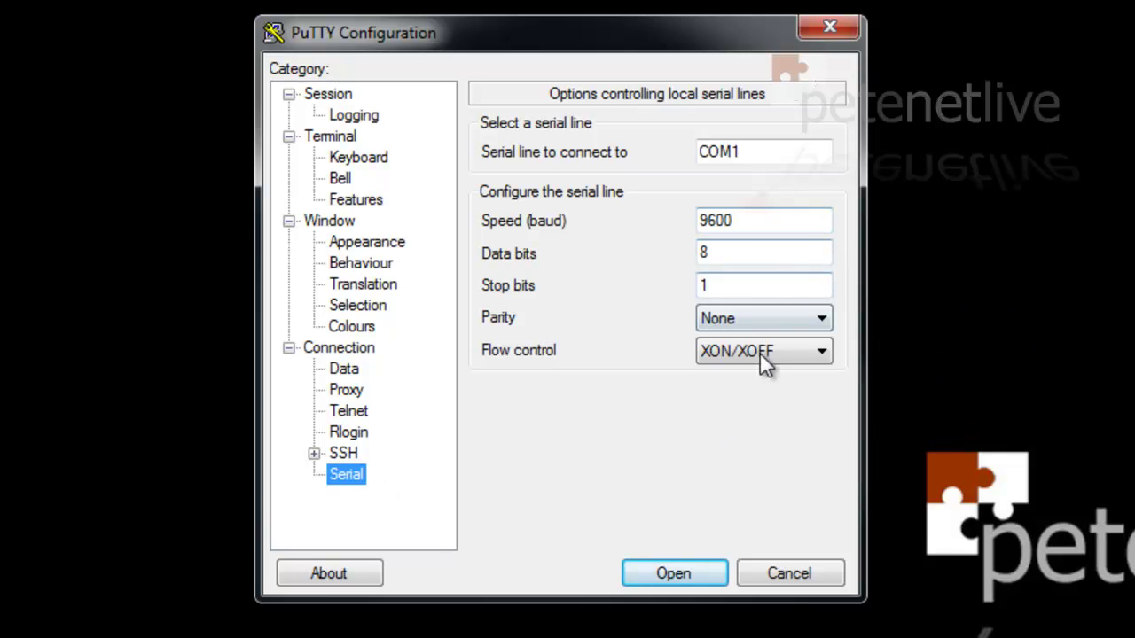
pyautogui.click(328, 95)
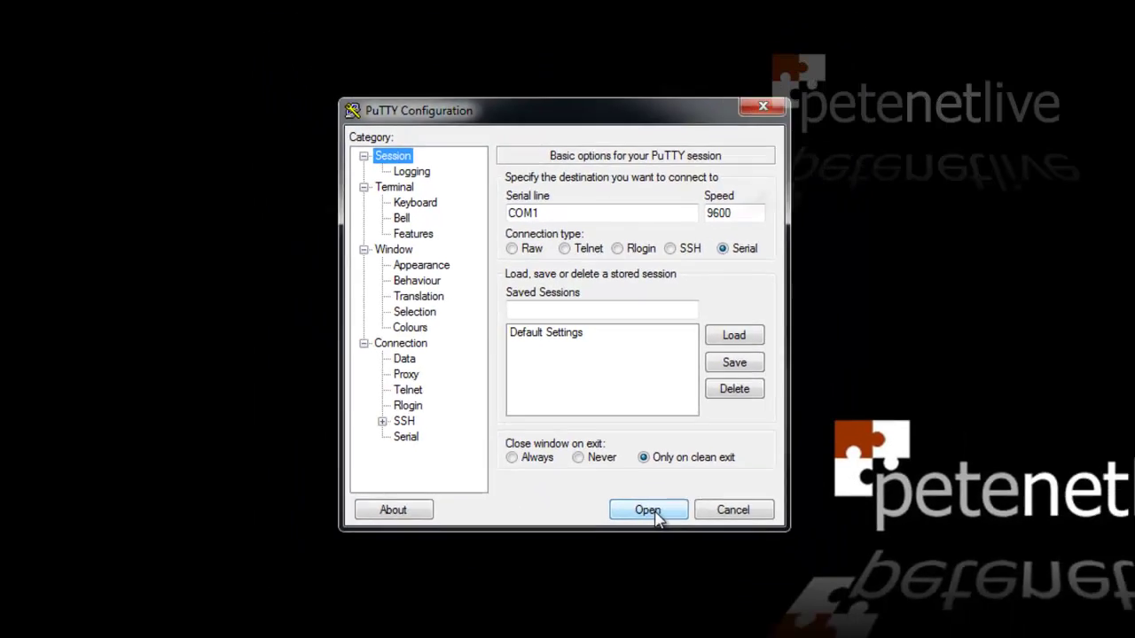
pyautogui.click(674, 573)
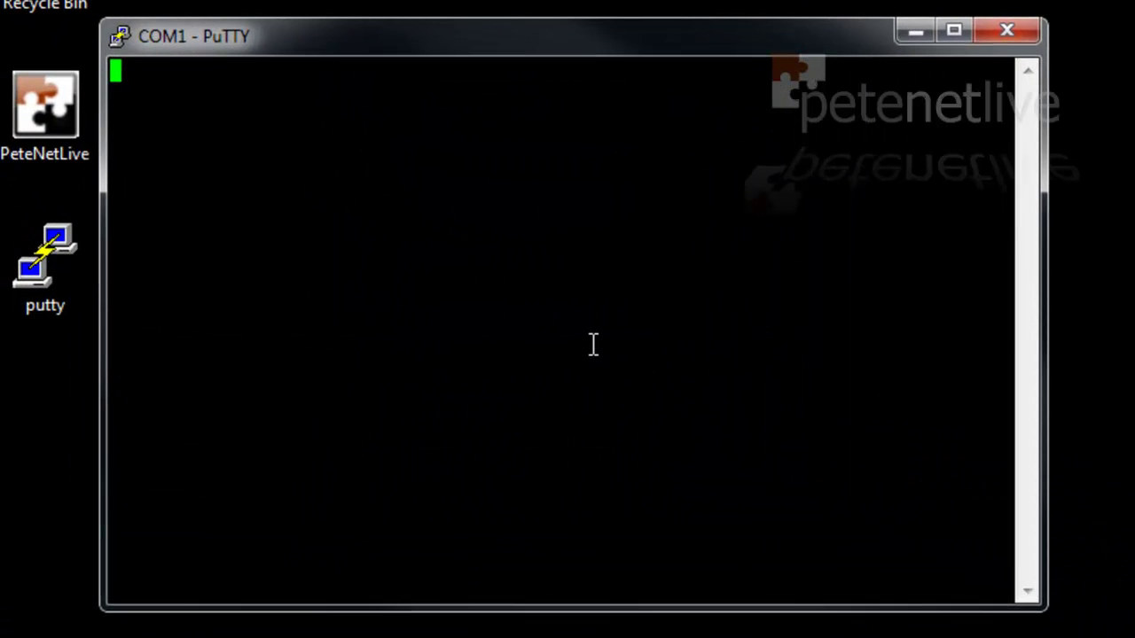
# Wake the ASA console and enter privileged mode with 'en' and the enable password
pyautogui.press('Return')
pyautogui.press('Return')
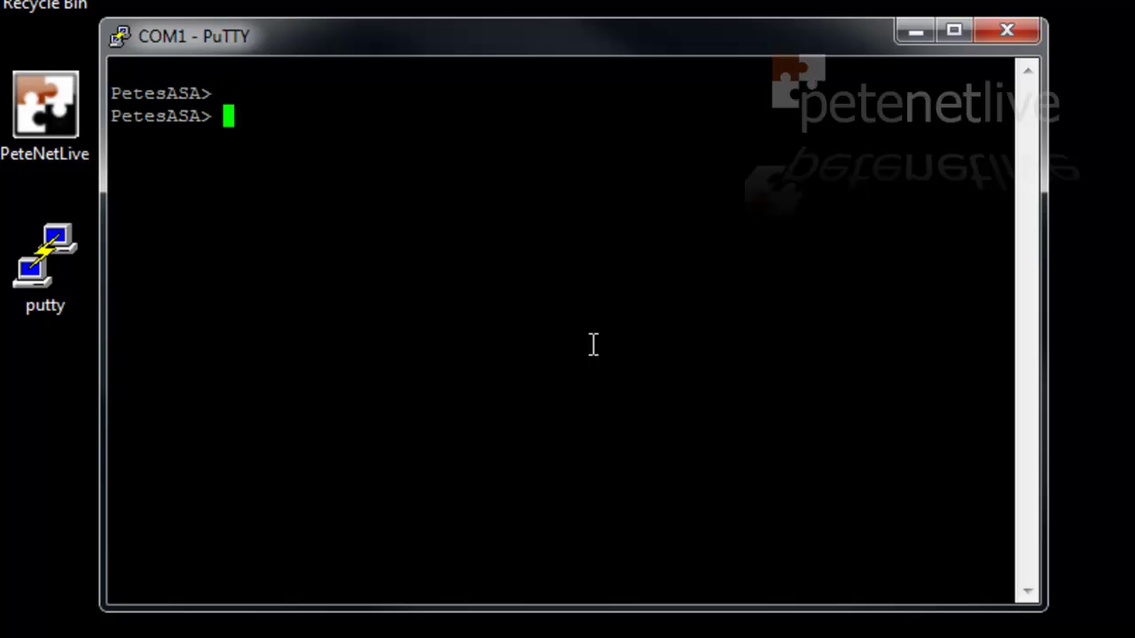
pyautogui.write('en')
pyautogui.press('Return')
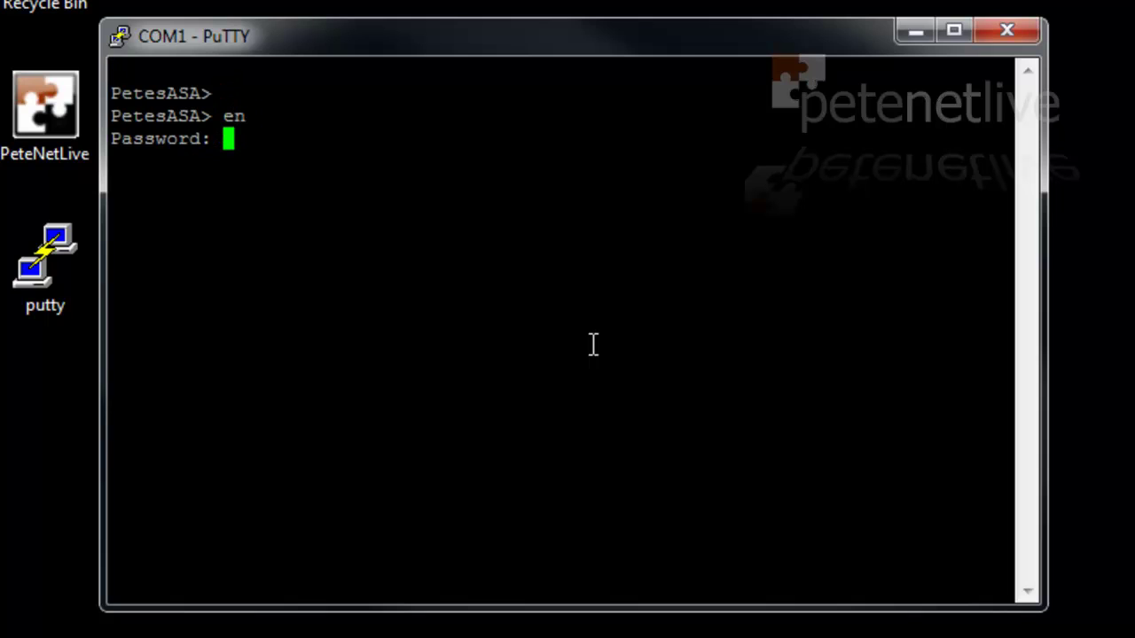
pyautogui.write('*******')
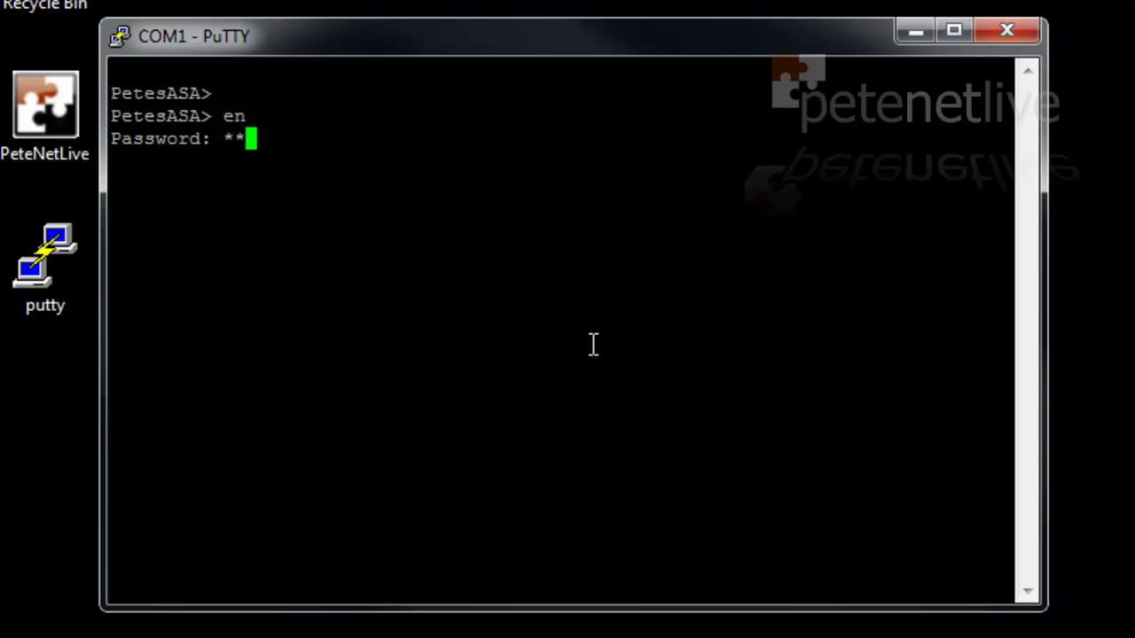
pyautogui.press('Return')
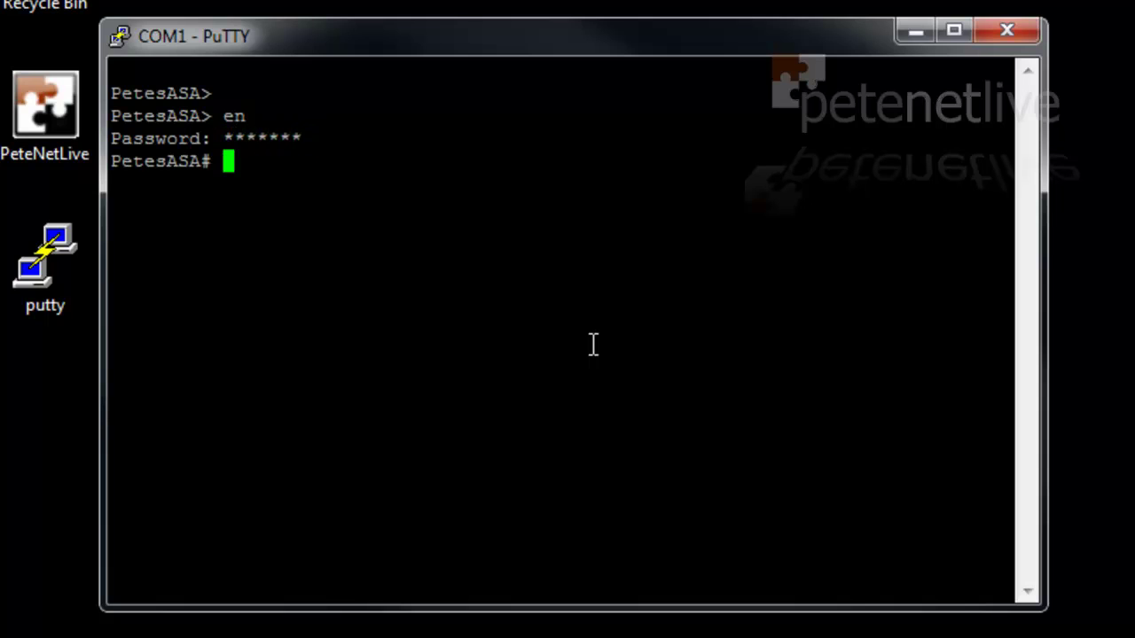
# Log off with 'exit' and close the PuTTY session, confirming the close
pyautogui.write('exit')
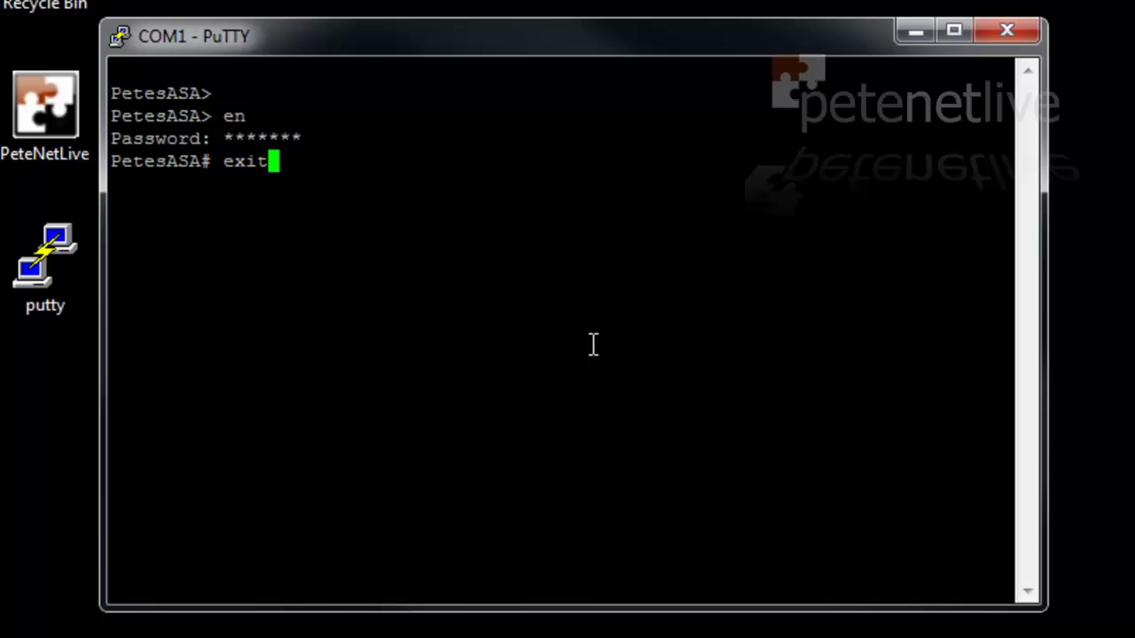
pyautogui.press('Return')
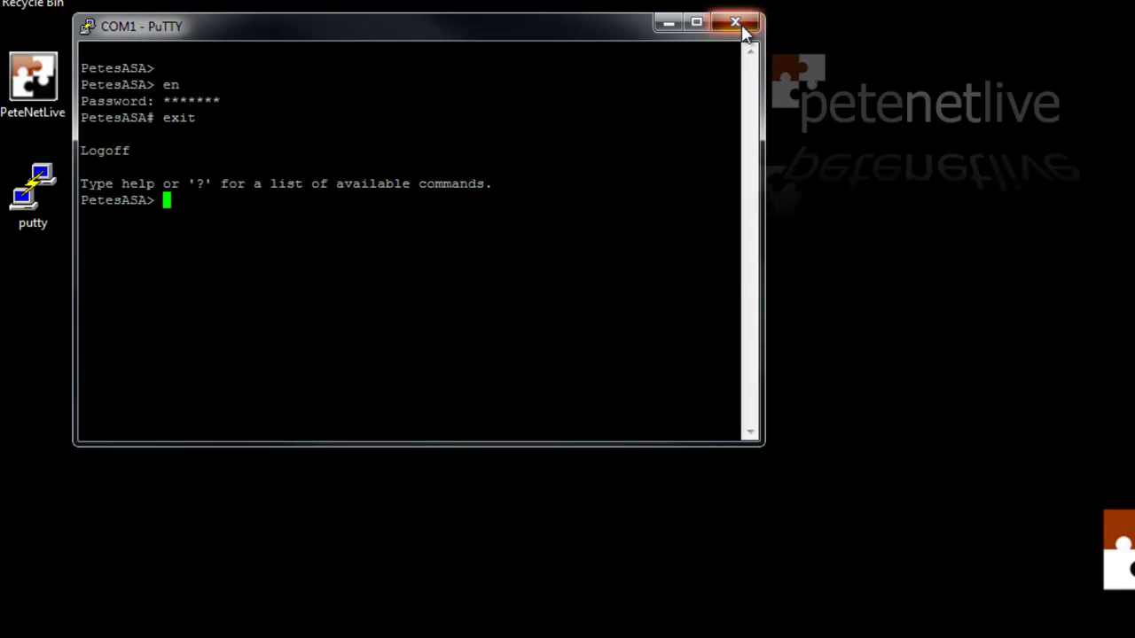
pyautogui.click(735, 23)
pyautogui.click(835, 459)
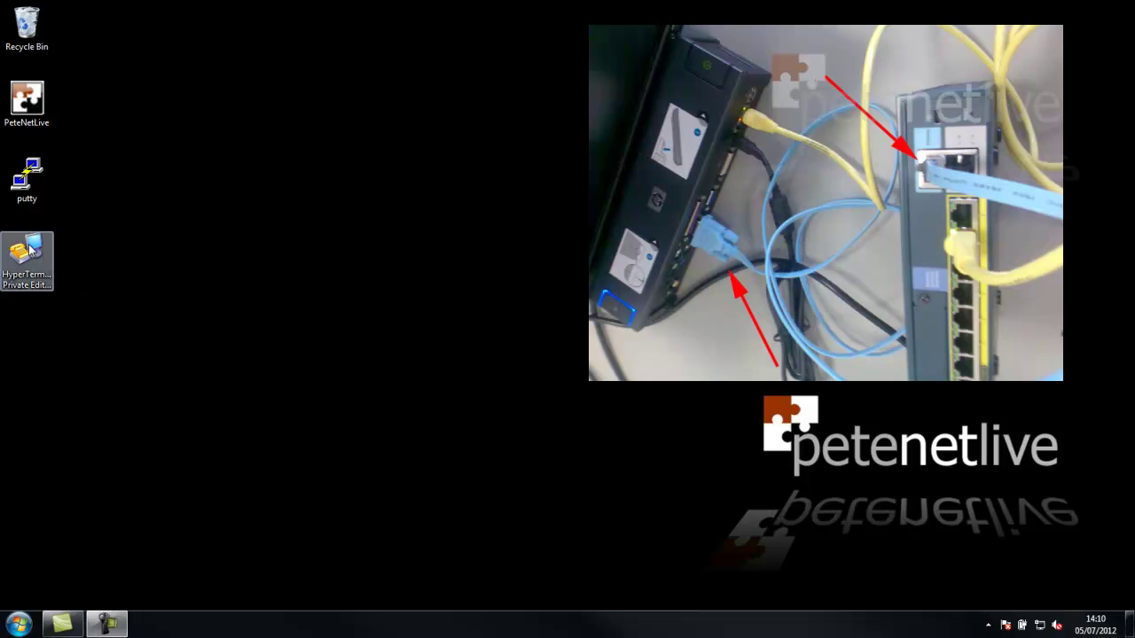
# Create a HyperTerminal connection named 'Cisco - COM1' that connects through COM1
pyautogui.doubleClick(29, 253)
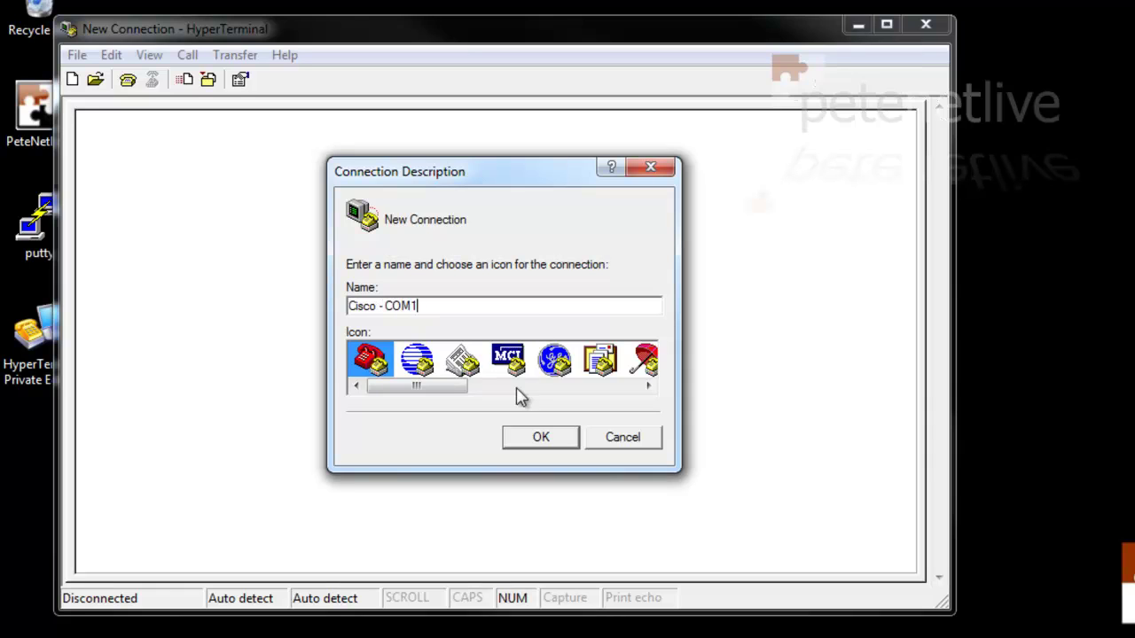
pyautogui.click(532, 437)
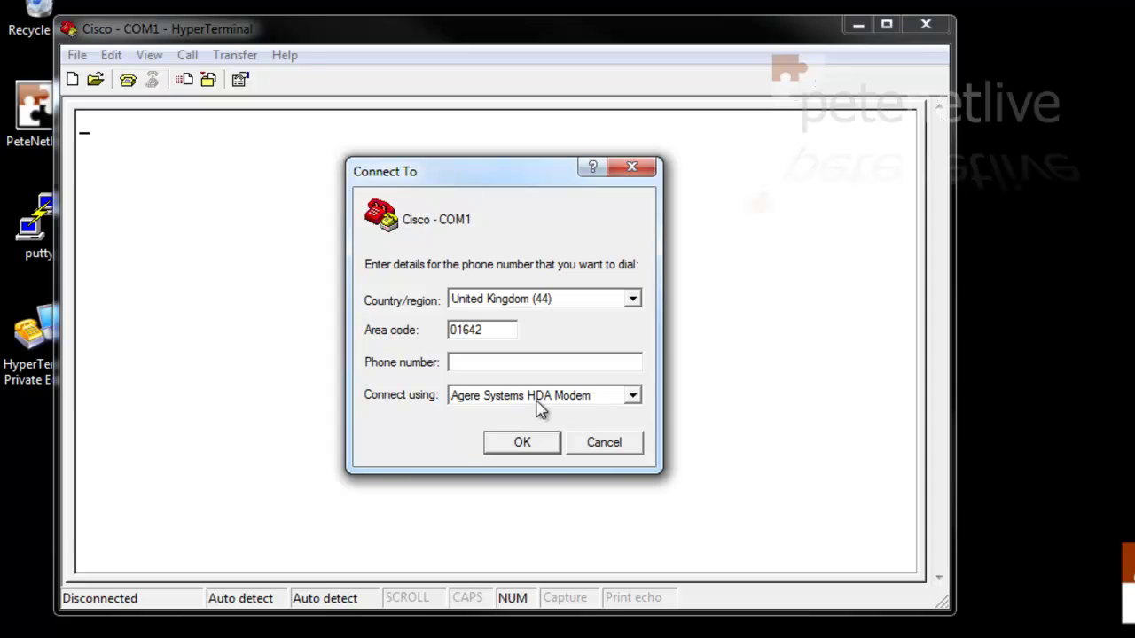
pyautogui.click(541, 397)
pyautogui.click(529, 430)
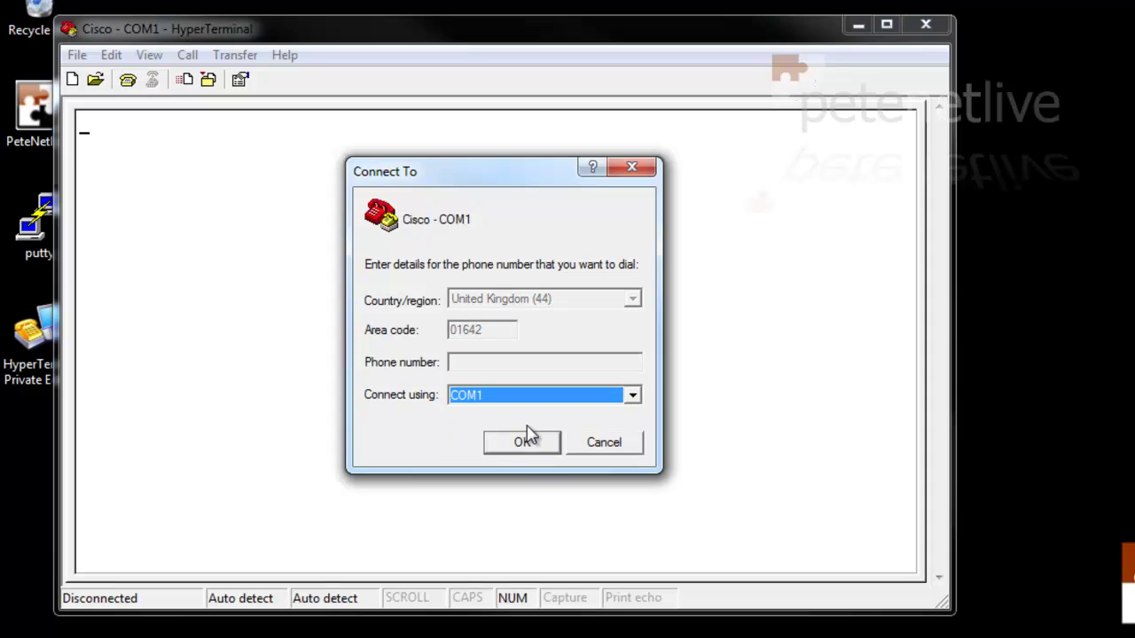
pyautogui.click(537, 446)
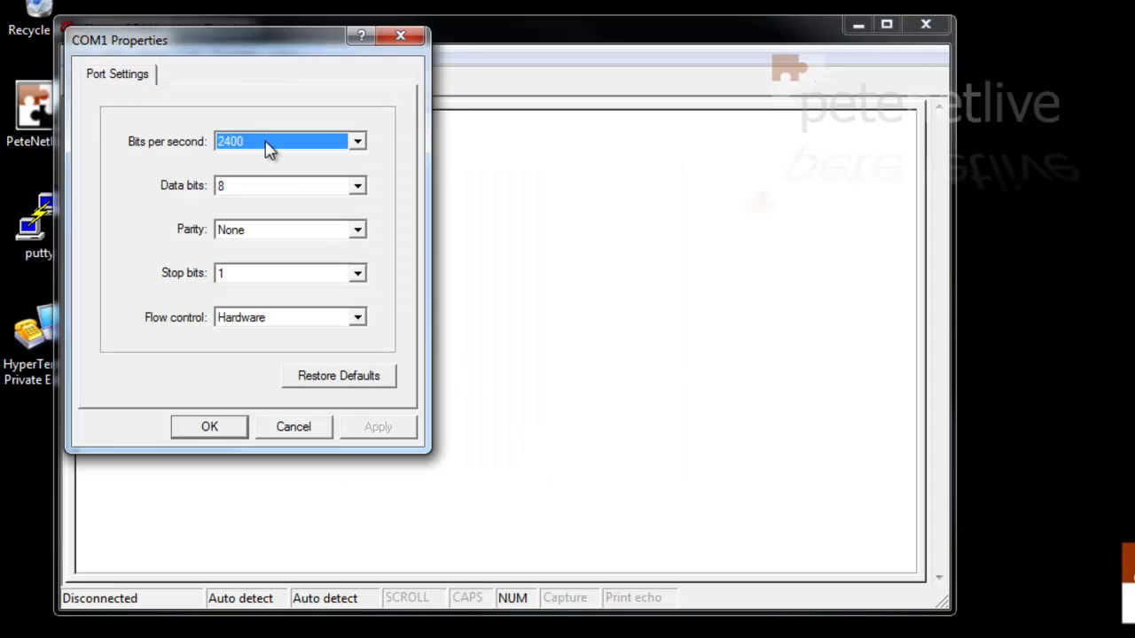
# Set the COM1 port to 9600 bits per second with flow control None
pyautogui.click(266, 143)
pyautogui.click(259, 187)
pyautogui.click(312, 327)
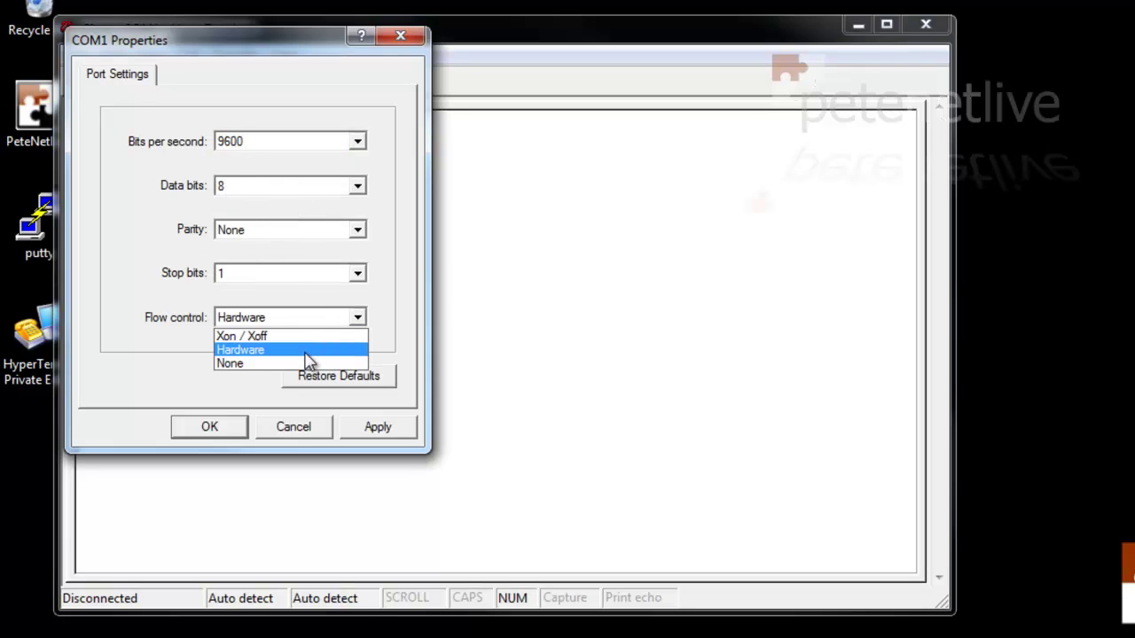
pyautogui.click(304, 359)
pyautogui.click(378, 428)
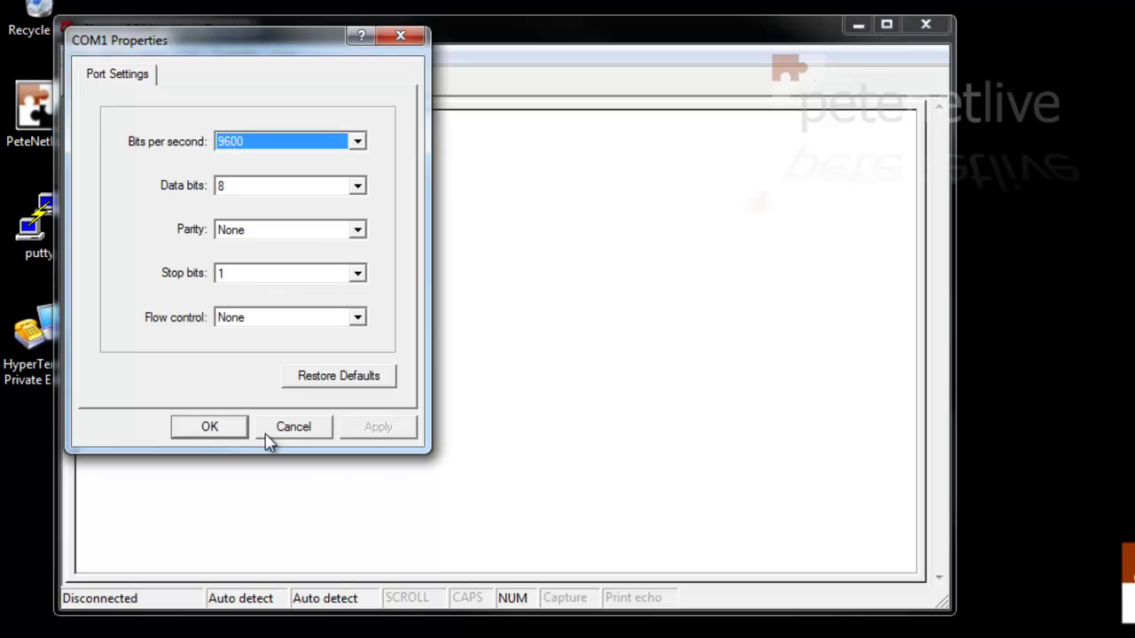
pyautogui.click(210, 429)
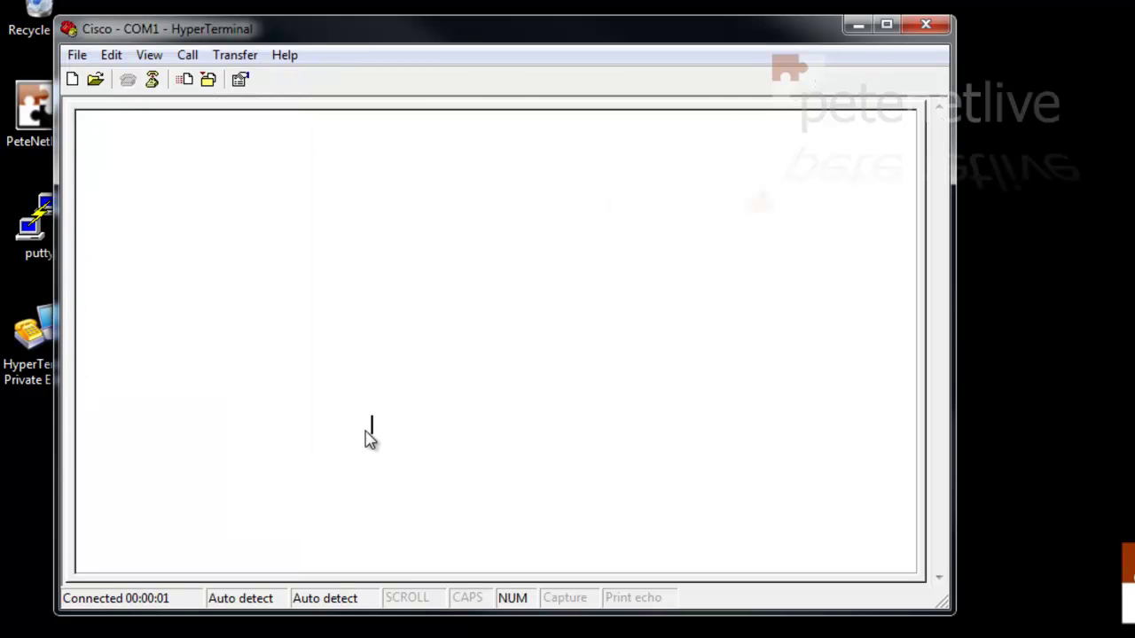
# Wake the ASA console and enter privileged mode with 'en' and the enable password
pyautogui.press('Return')
pyautogui.press('Return')
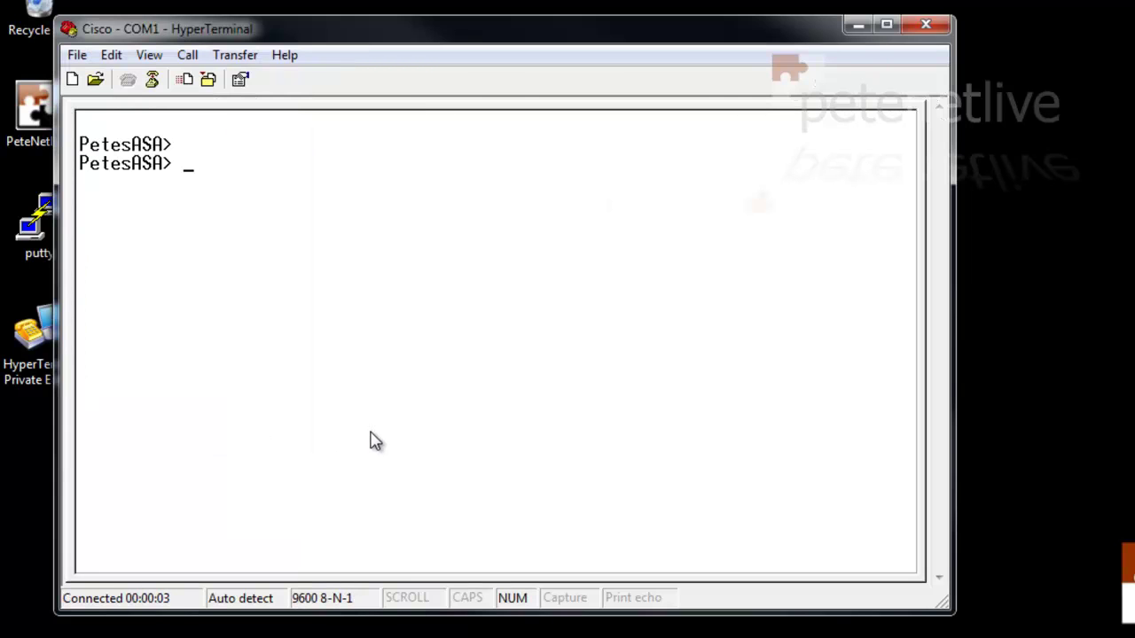
pyautogui.write('en')
pyautogui.press('Return')
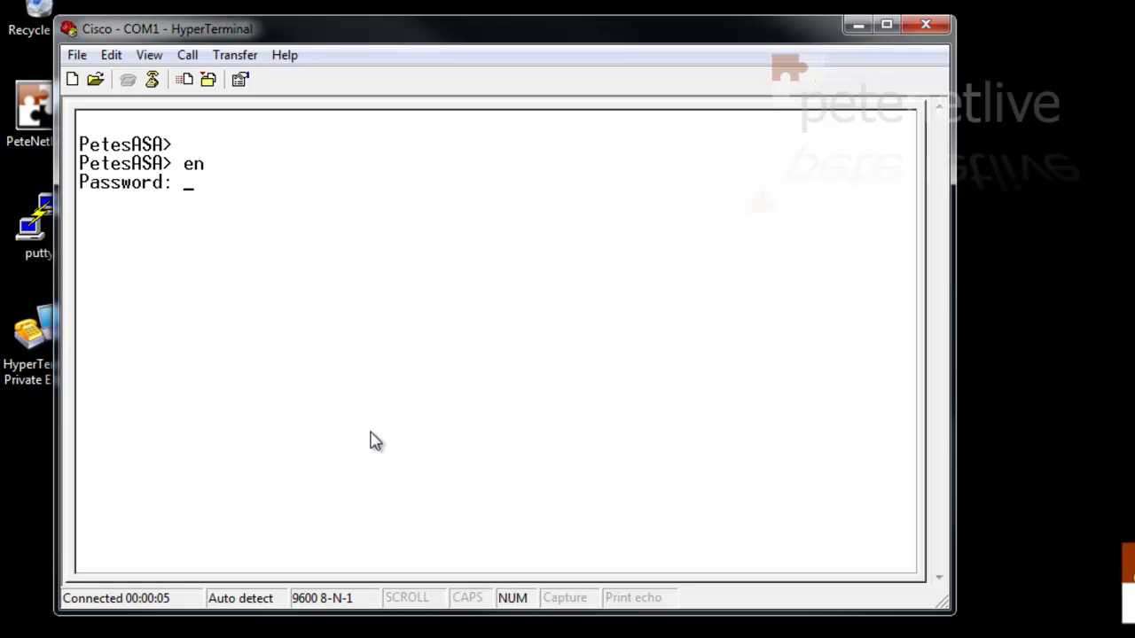
pyautogui.write('*')
pyautogui.press('Return')
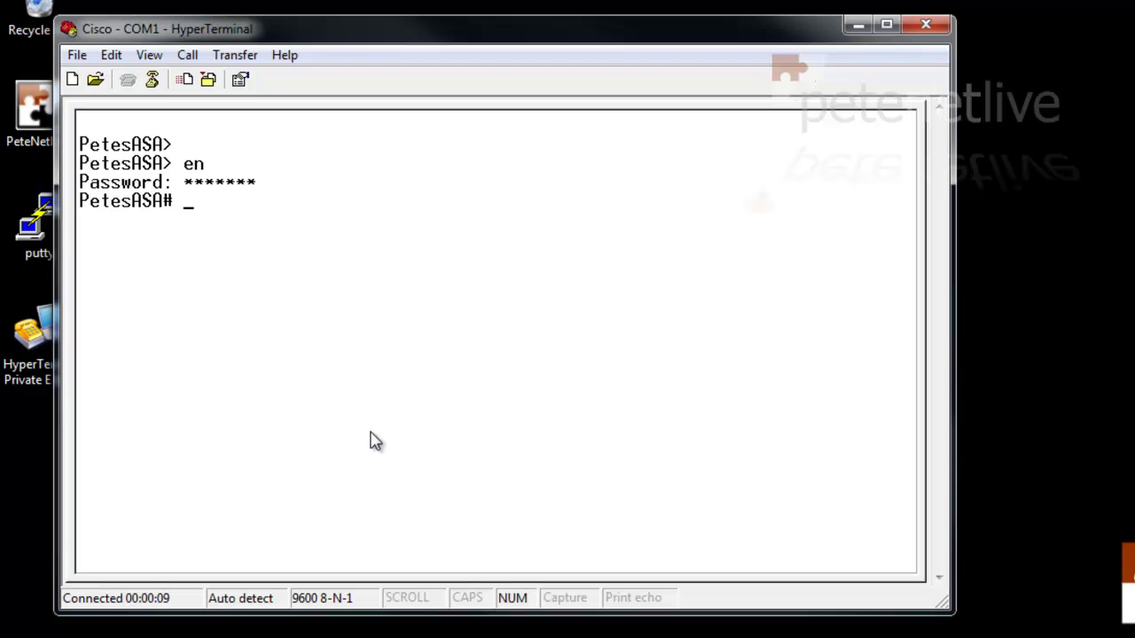
# Log off with 'ex', then close HyperTerminal, disconnecting without saving the connection
pyautogui.press('Return')
pyautogui.press('Return')
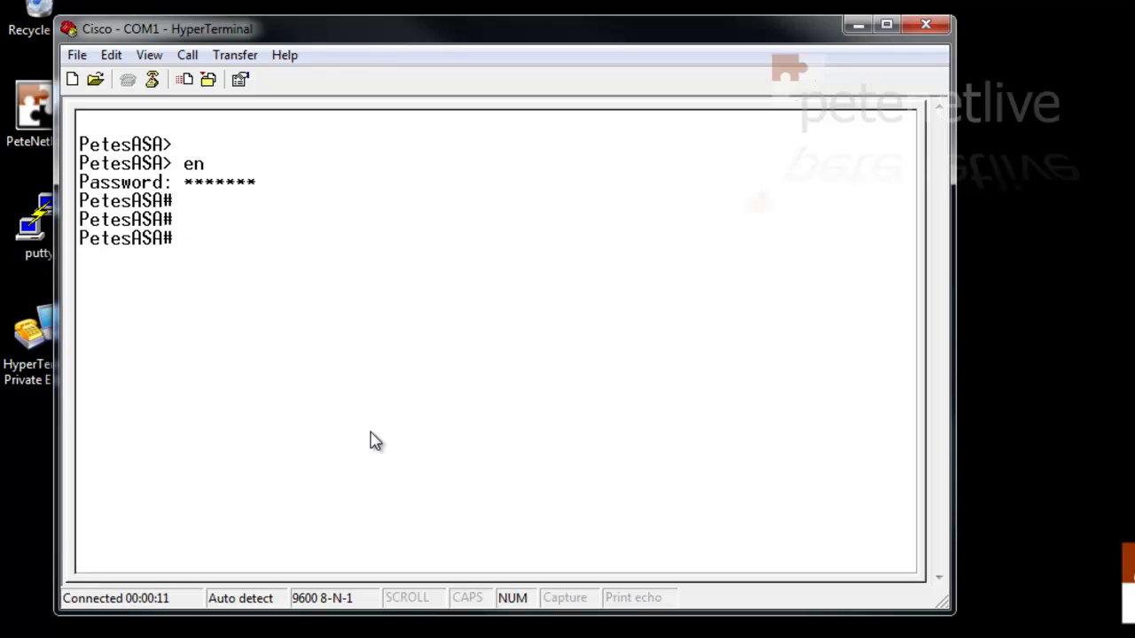
pyautogui.write('exit')
pyautogui.press('Return')
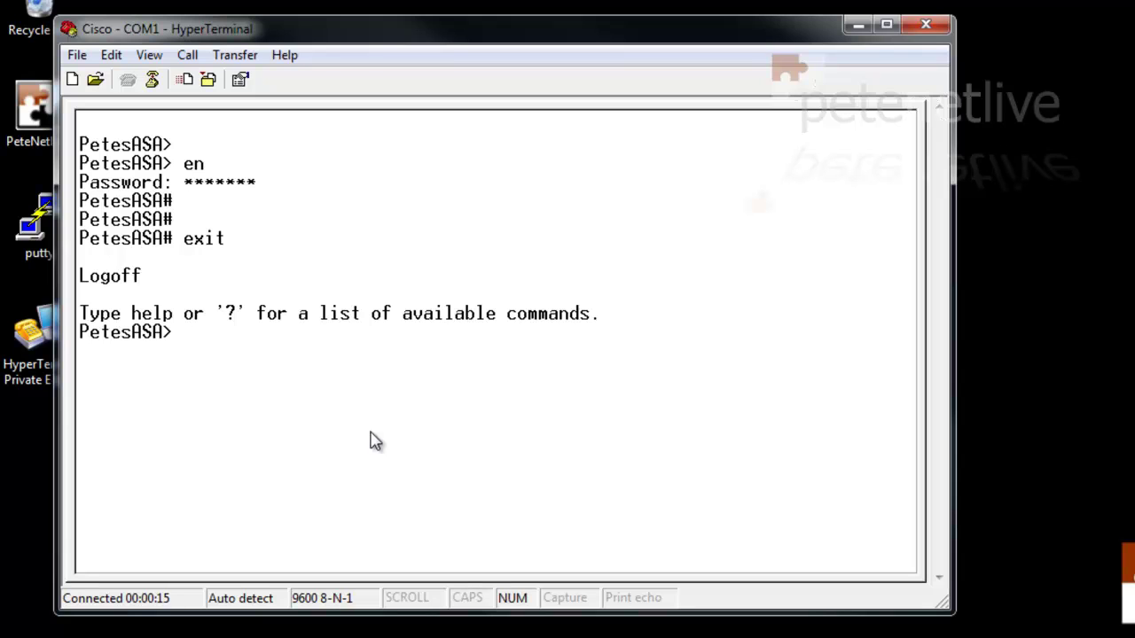
pyautogui.click(926, 29)
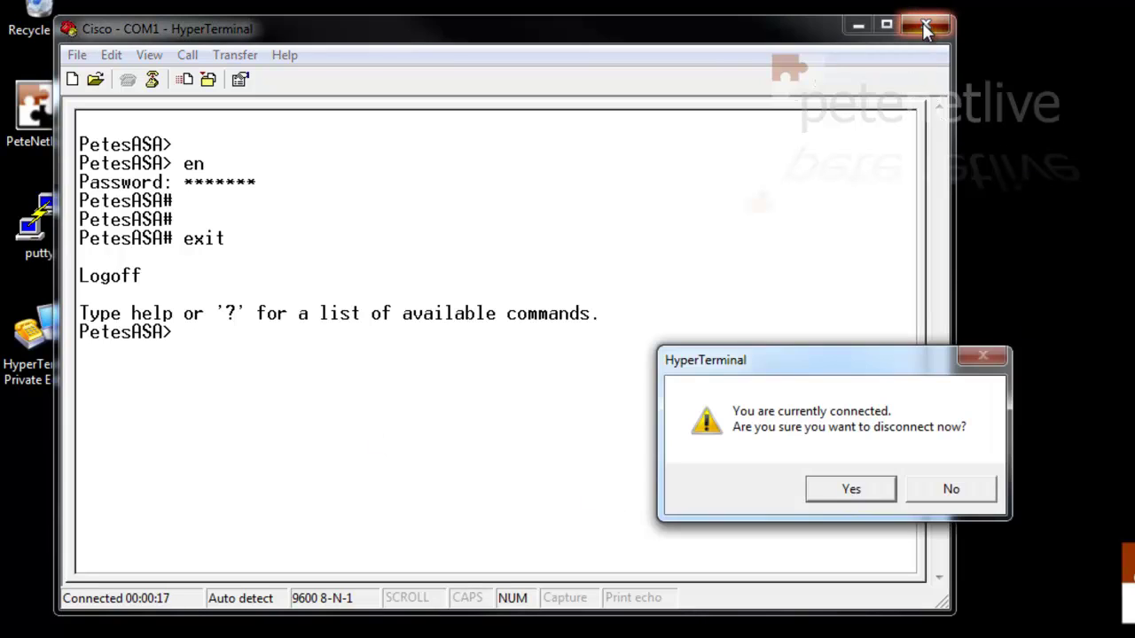
pyautogui.click(843, 499)
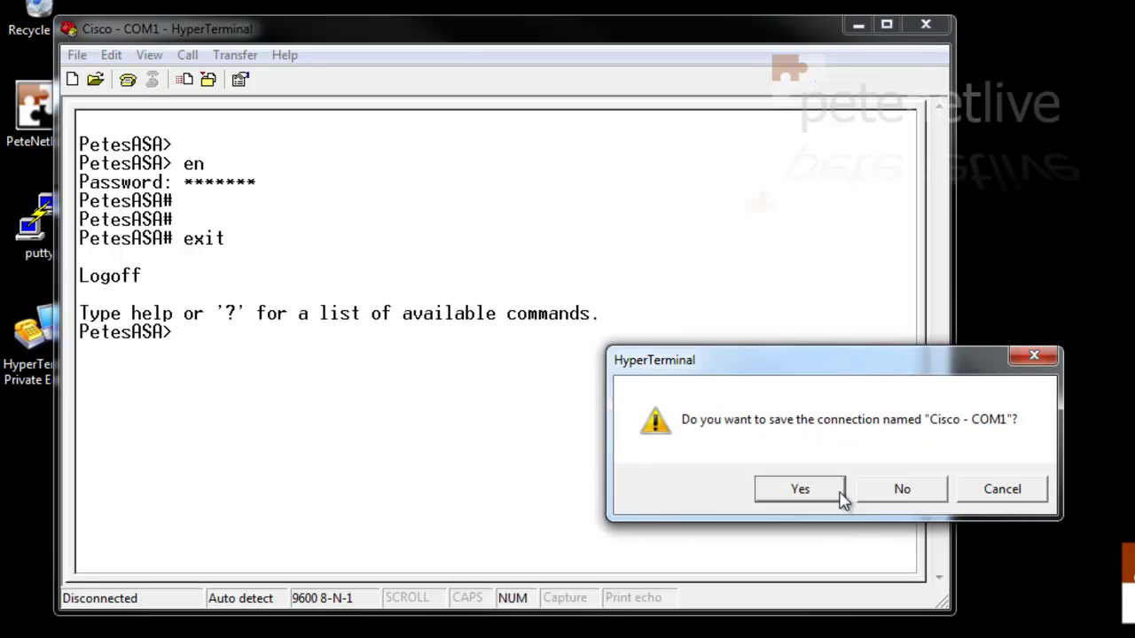
pyautogui.click(914, 495)
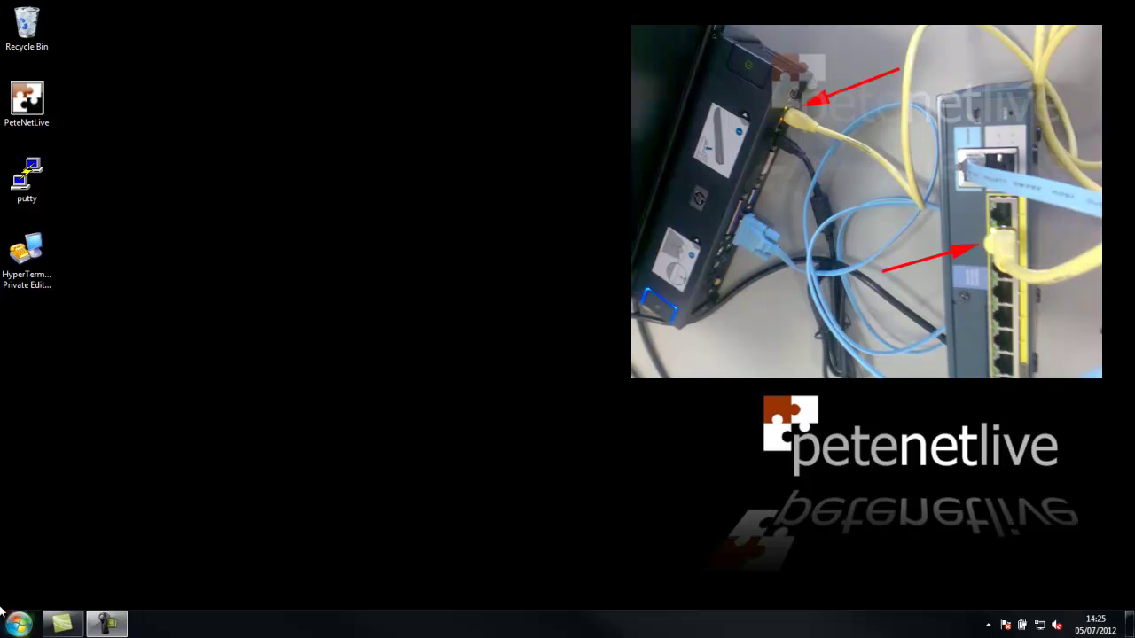
pyautogui.click(19, 625)
pyautogui.click(19, 326)
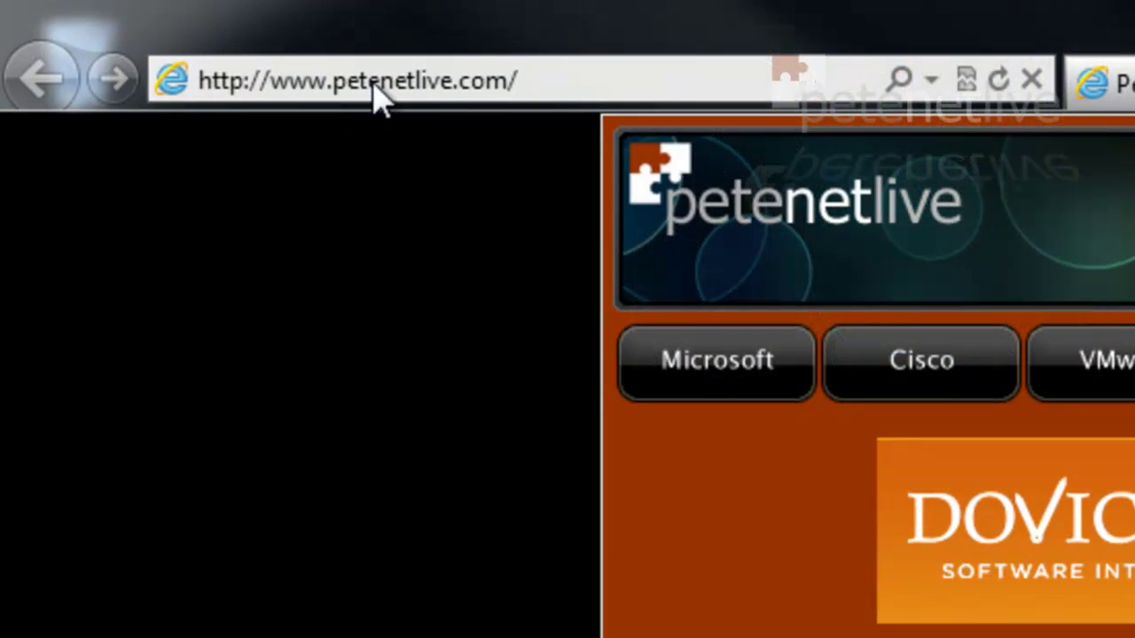
pyautogui.click(377, 96)
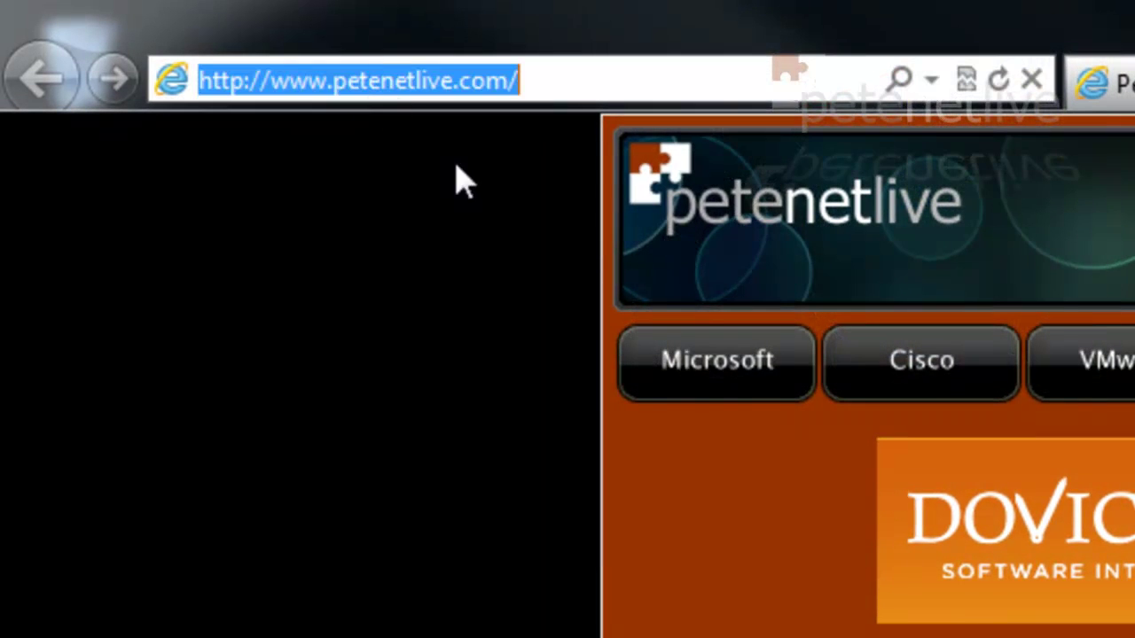
pyautogui.write('https:')
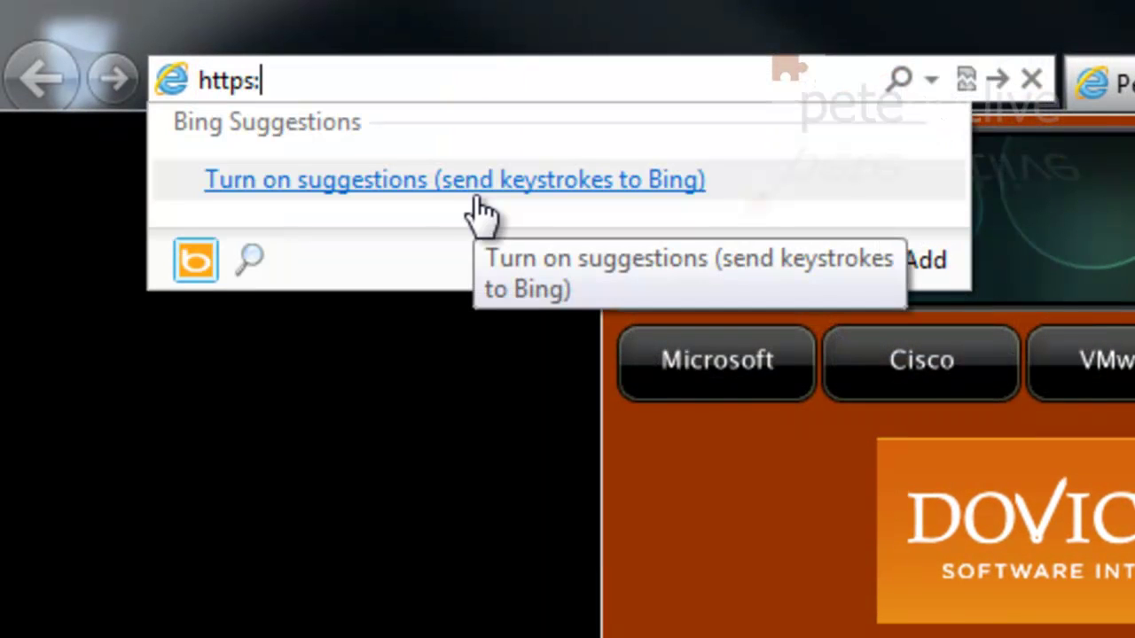
pyautogui.write('//172.')
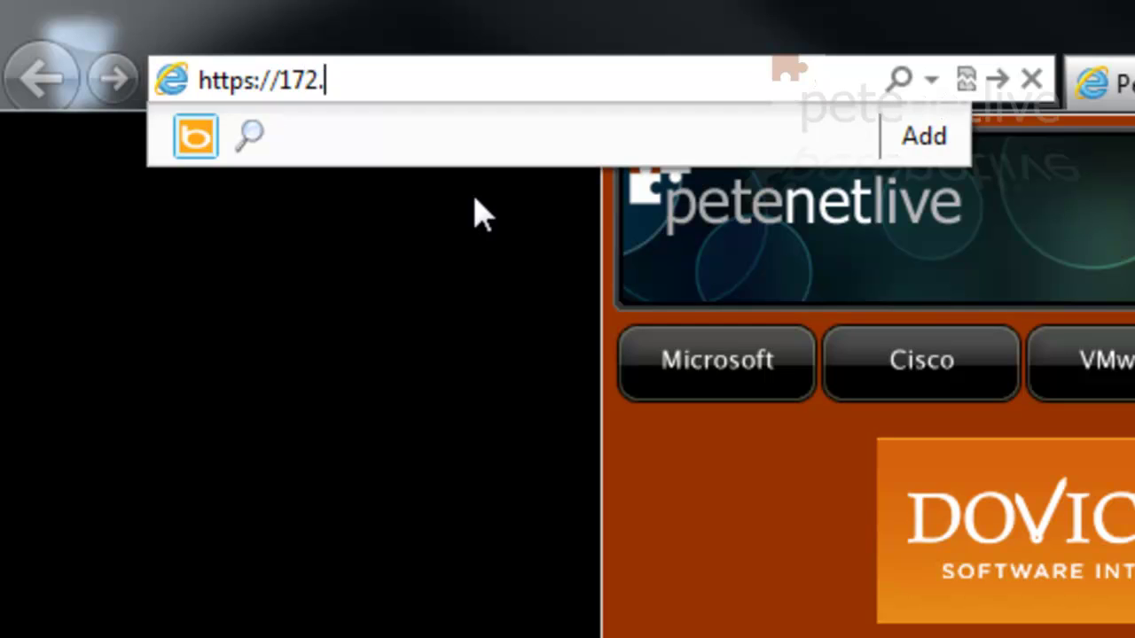
pyautogui.write('16.254.2')
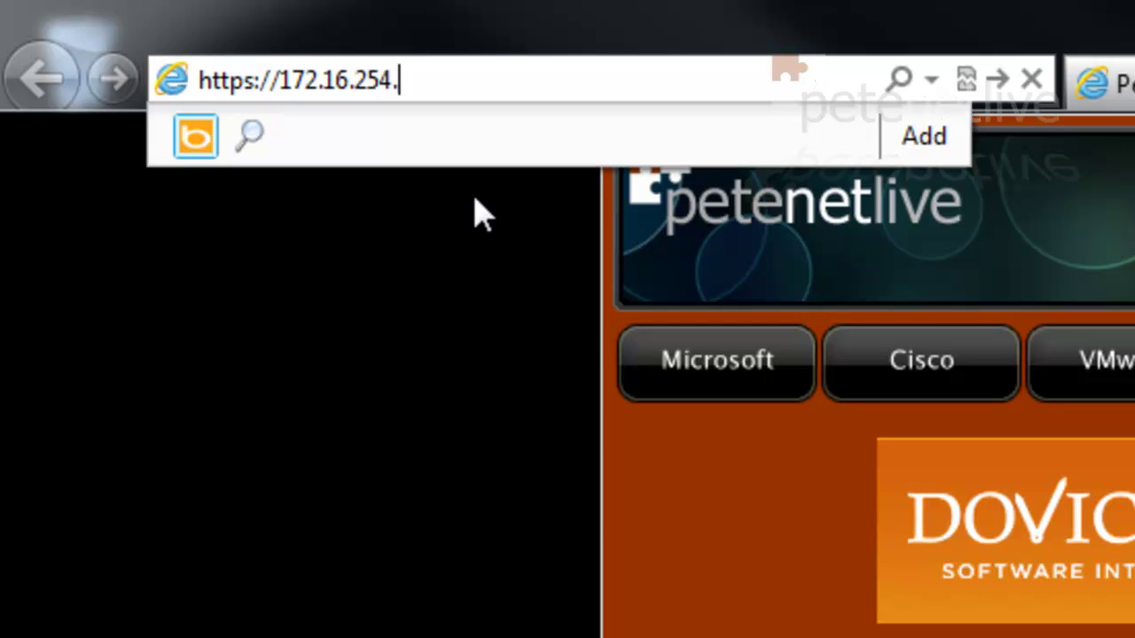
pyautogui.write('40')
pyautogui.press('Return')
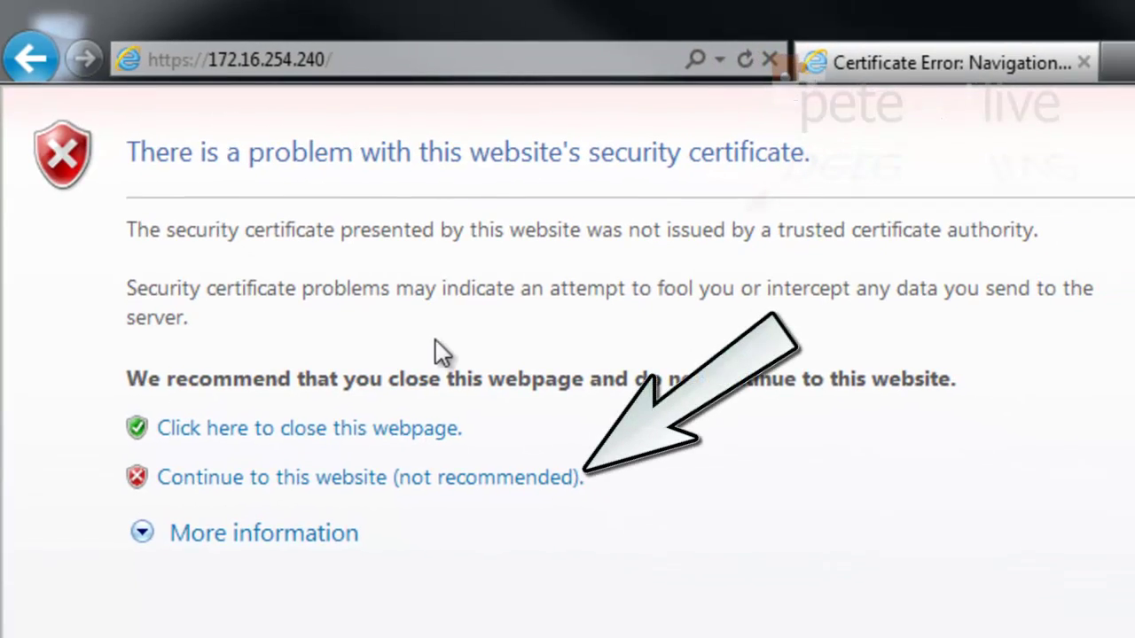
pyautogui.click(396, 483)
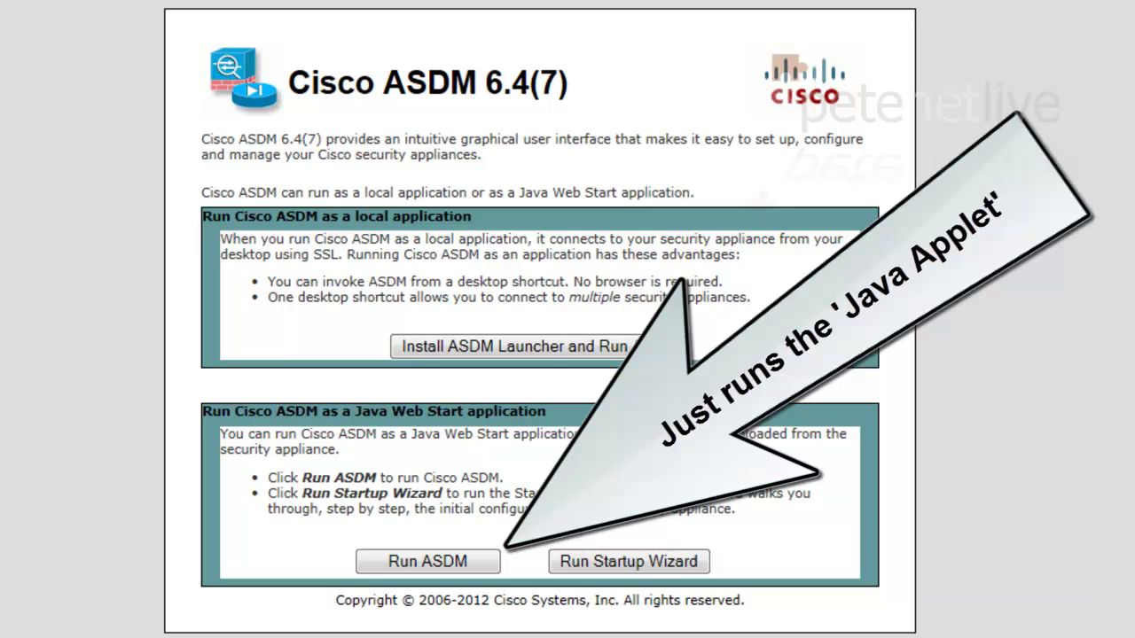
# Run ASDM as a Java web-start app, always trusting the publisher's content
pyautogui.click(416, 563)
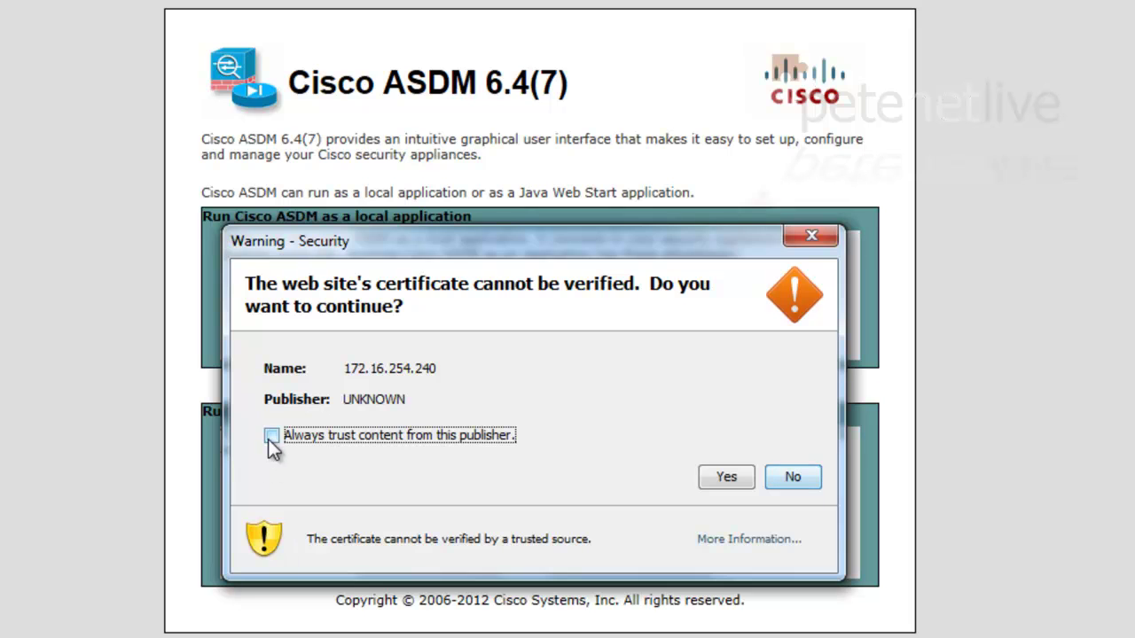
pyautogui.click(271, 436)
pyautogui.click(728, 484)
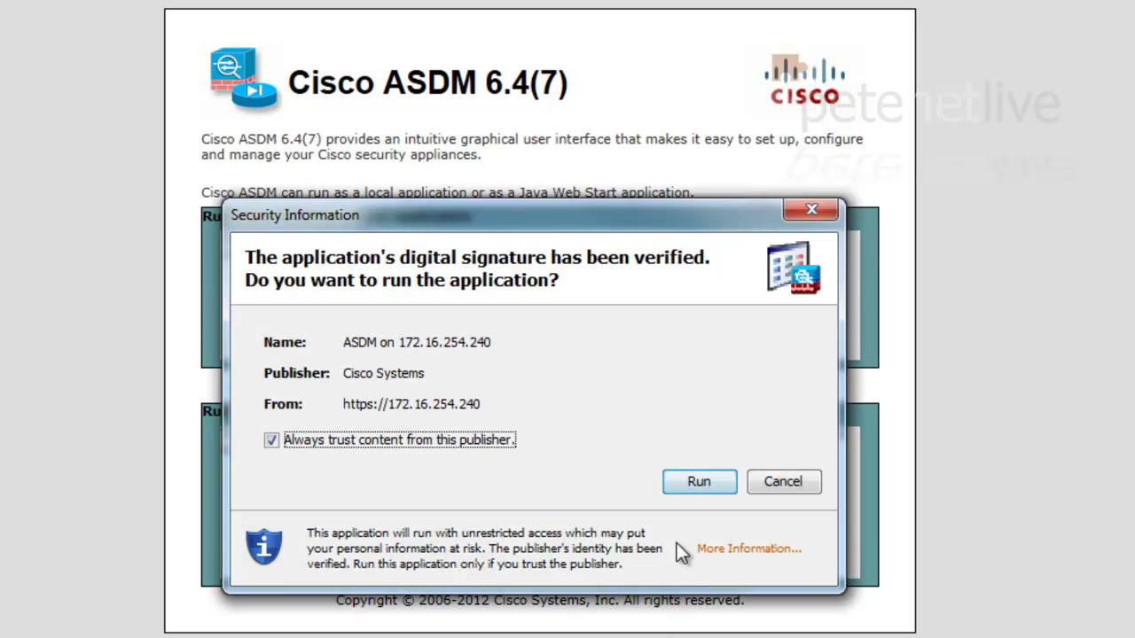
pyautogui.click(700, 481)
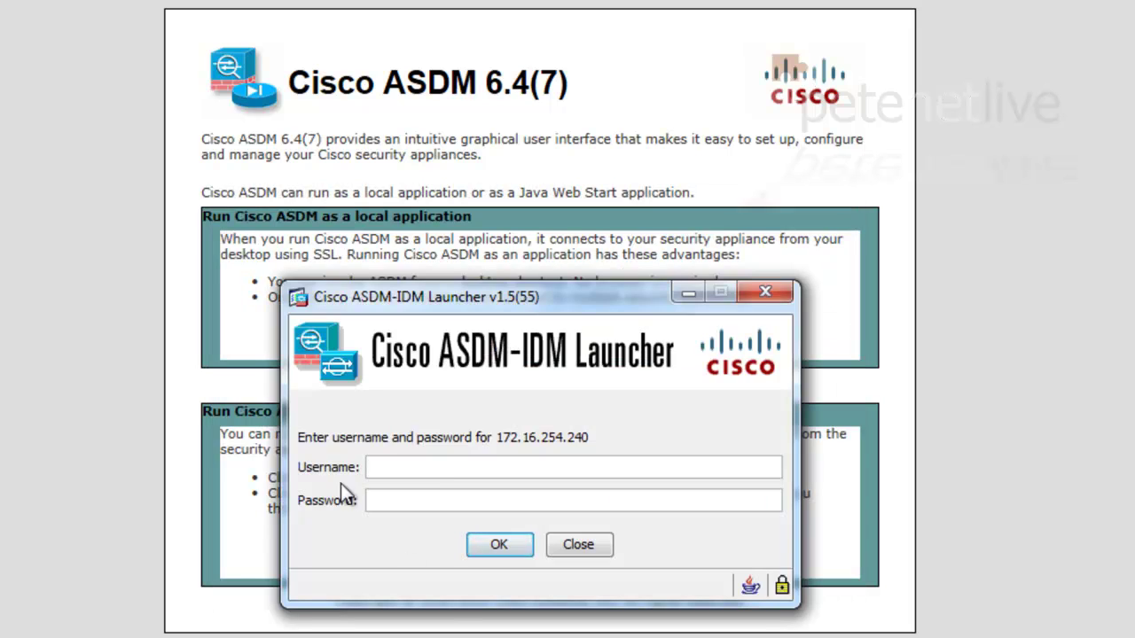
# Log in to the ASA with the enable password
pyautogui.click(370, 493)
pyautogui.click(382, 501)
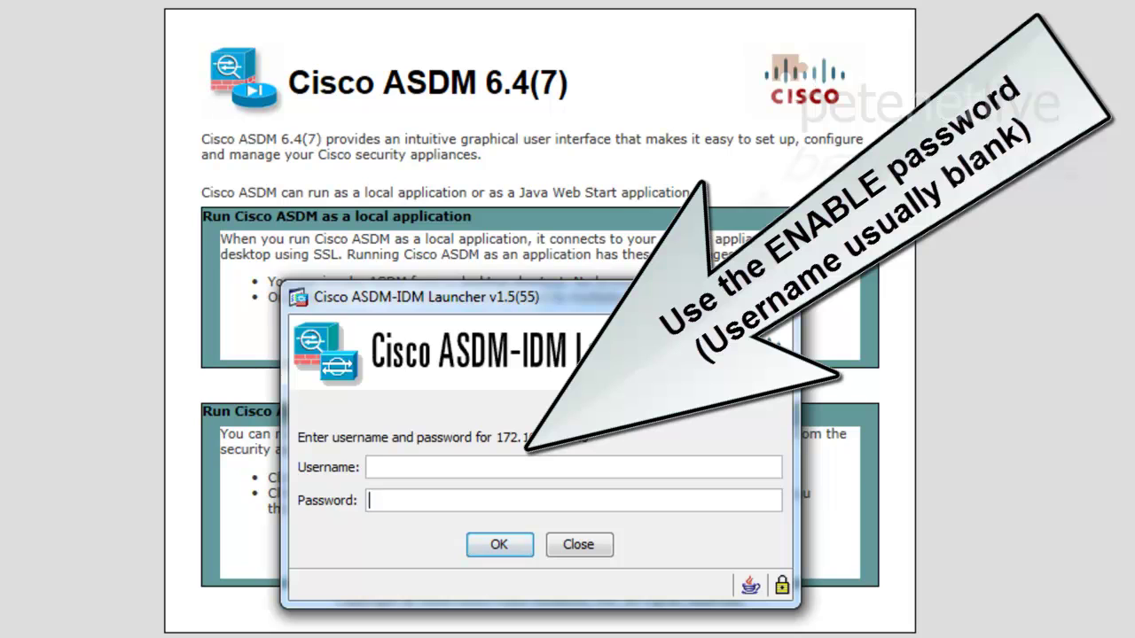
pyautogui.write('•••••••')
pyautogui.press('Return')
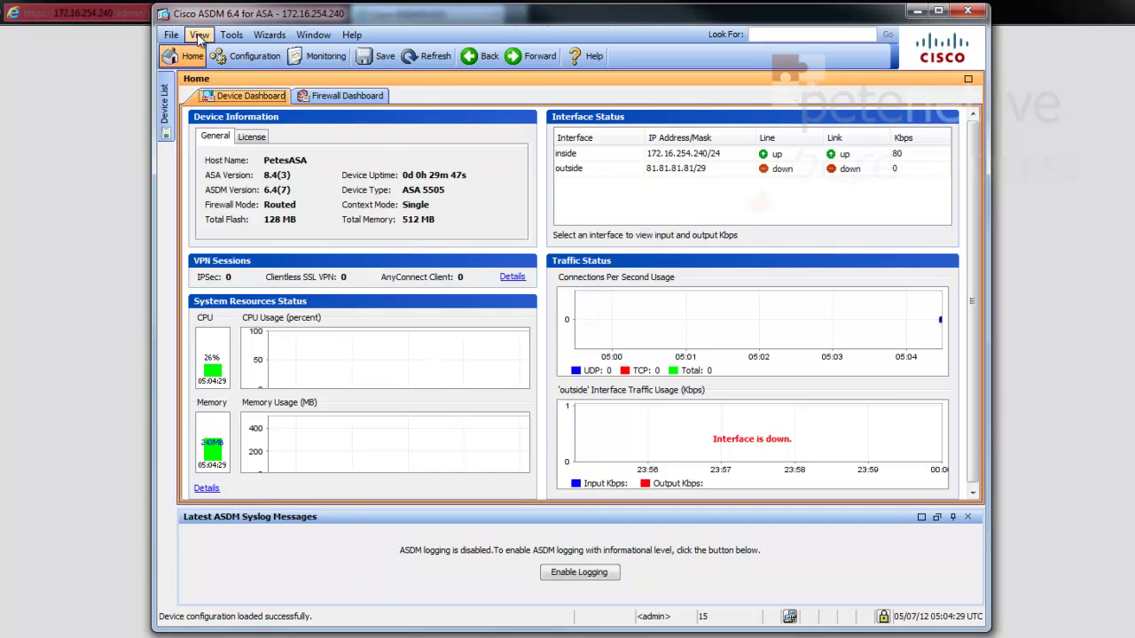
# View the Firewall configuration, then exit ASDM via File > Exit and confirm
pyautogui.click(236, 62)
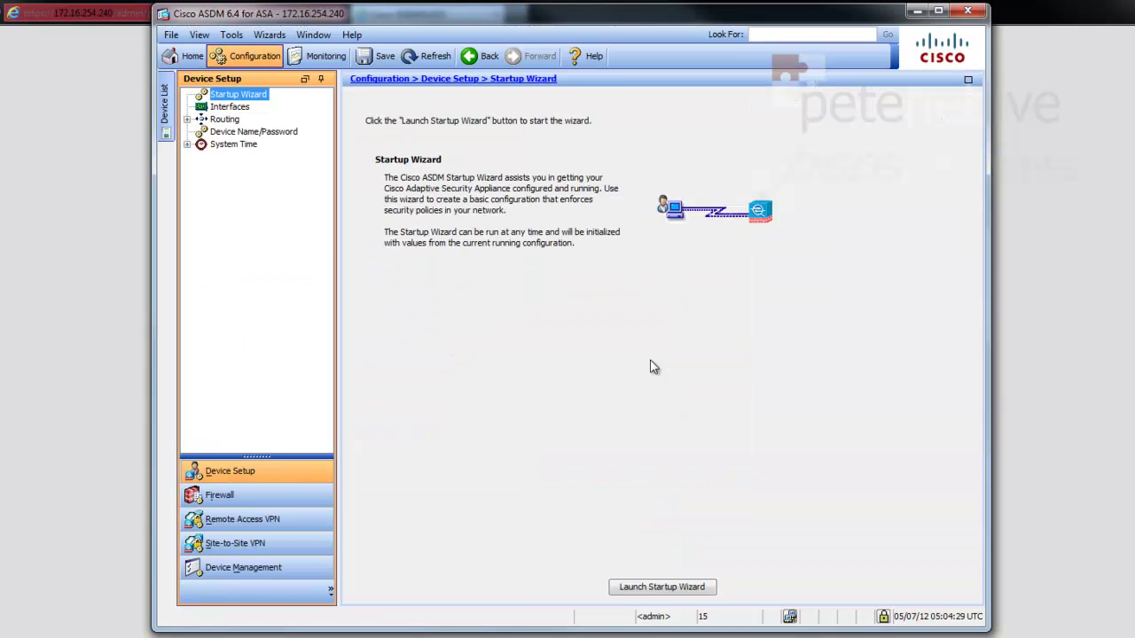
pyautogui.click(264, 496)
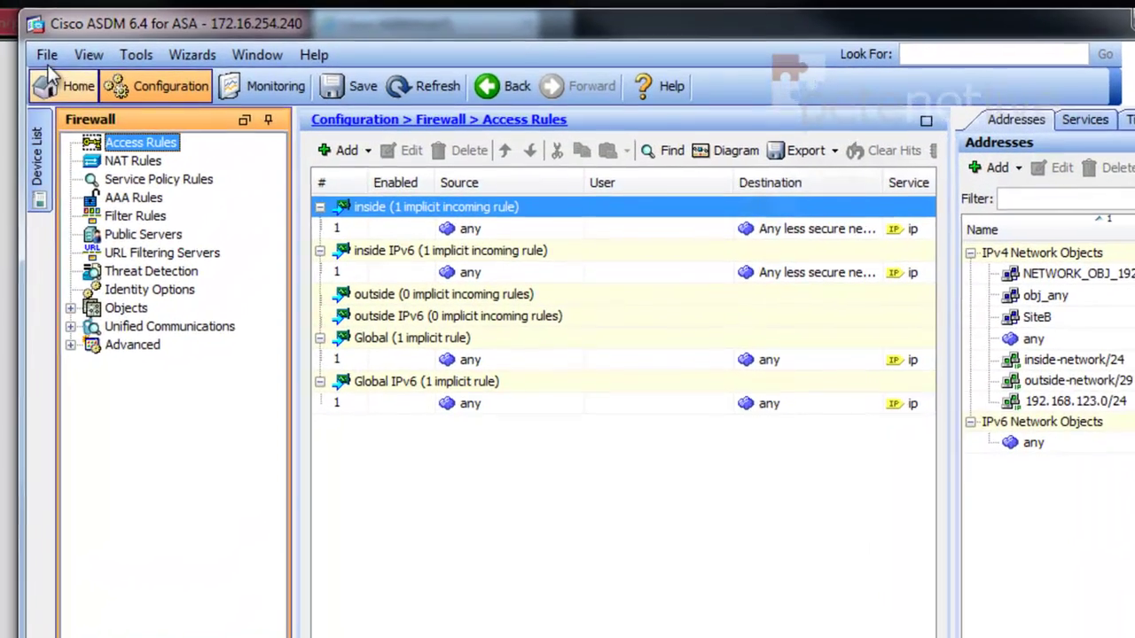
pyautogui.click(169, 35)
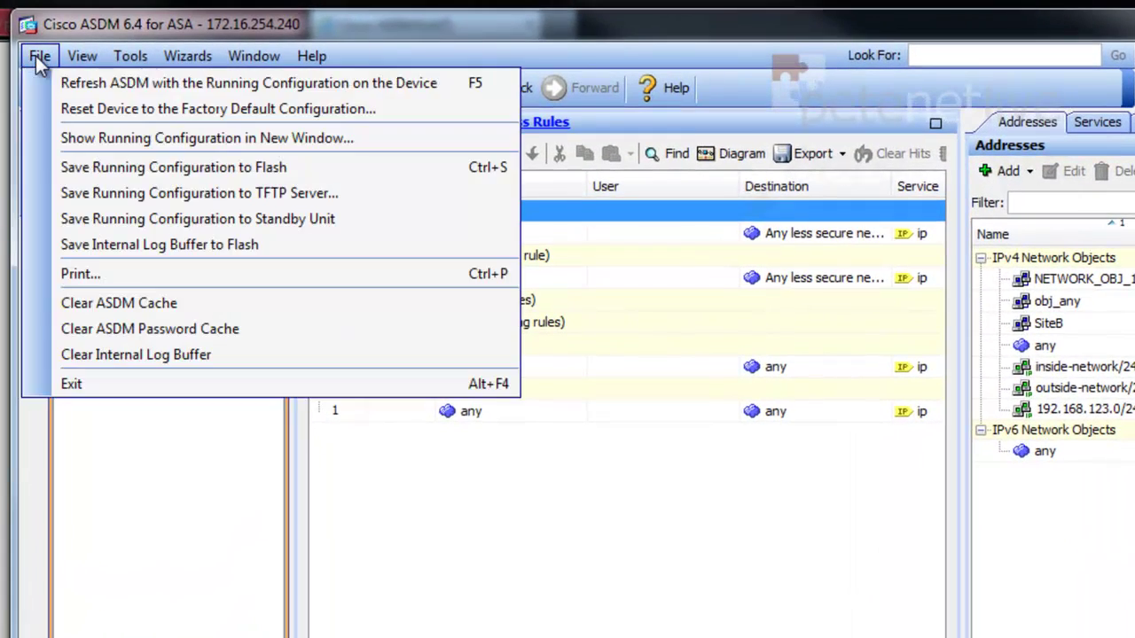
pyautogui.click(100, 383)
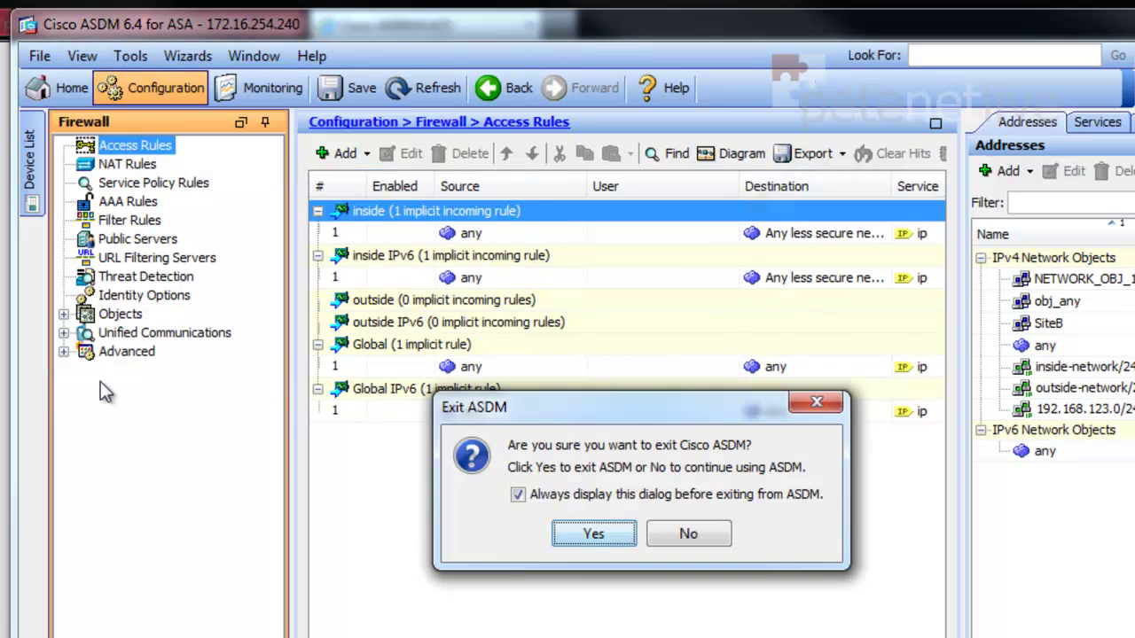
pyautogui.click(592, 534)
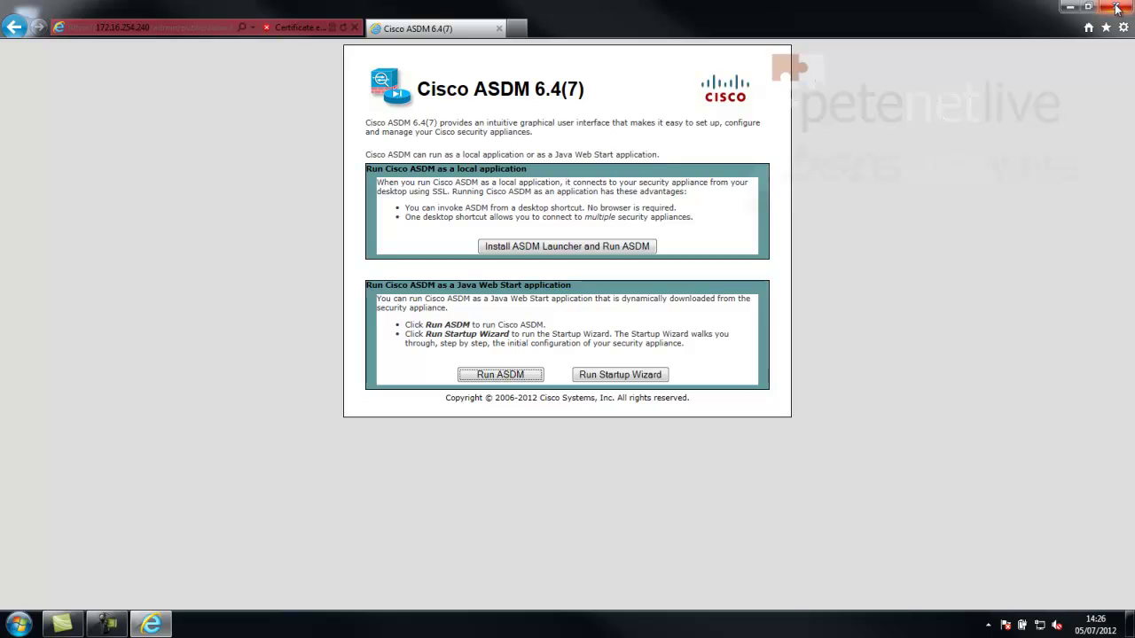
# Close the browser and relaunch Internet Explorer from the Start menu
pyautogui.click(1112, 7)
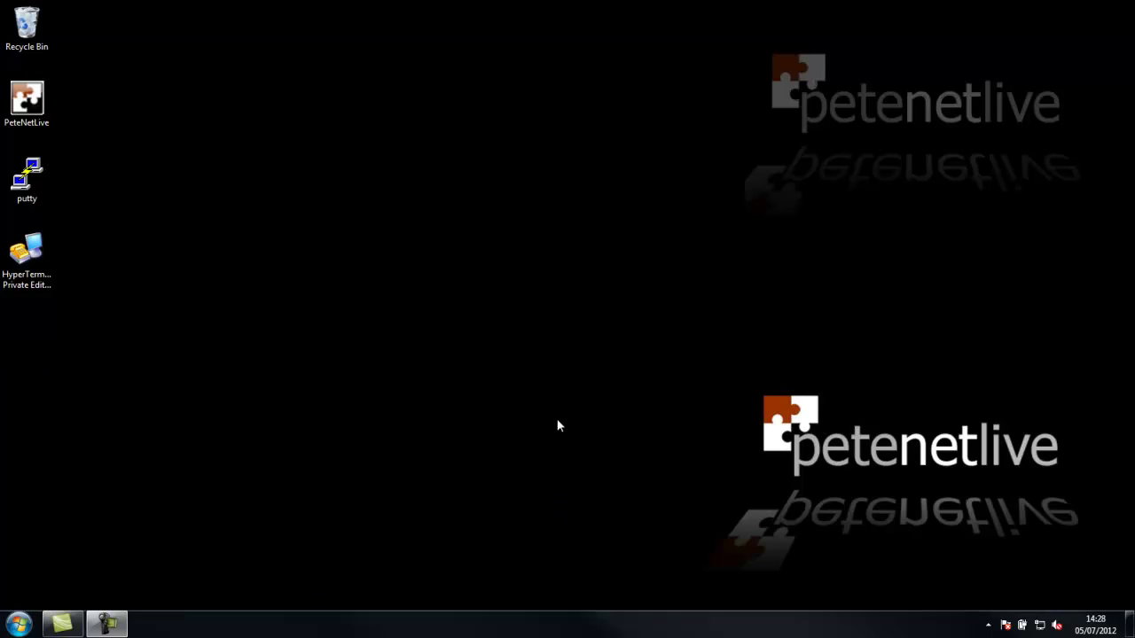
pyautogui.click(20, 623)
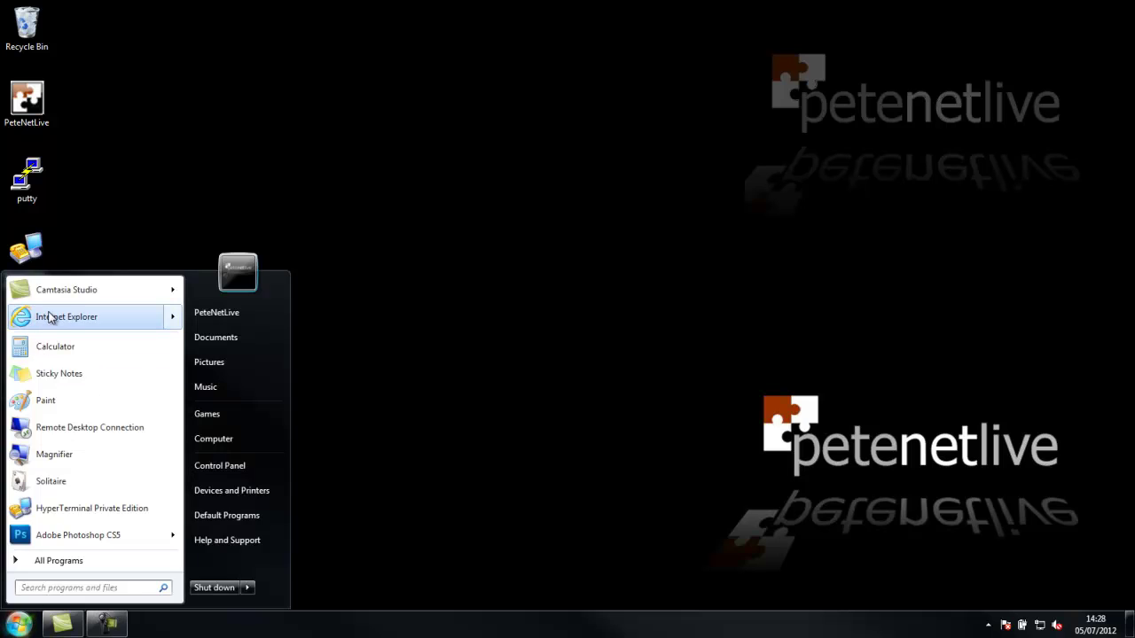
pyautogui.click(53, 316)
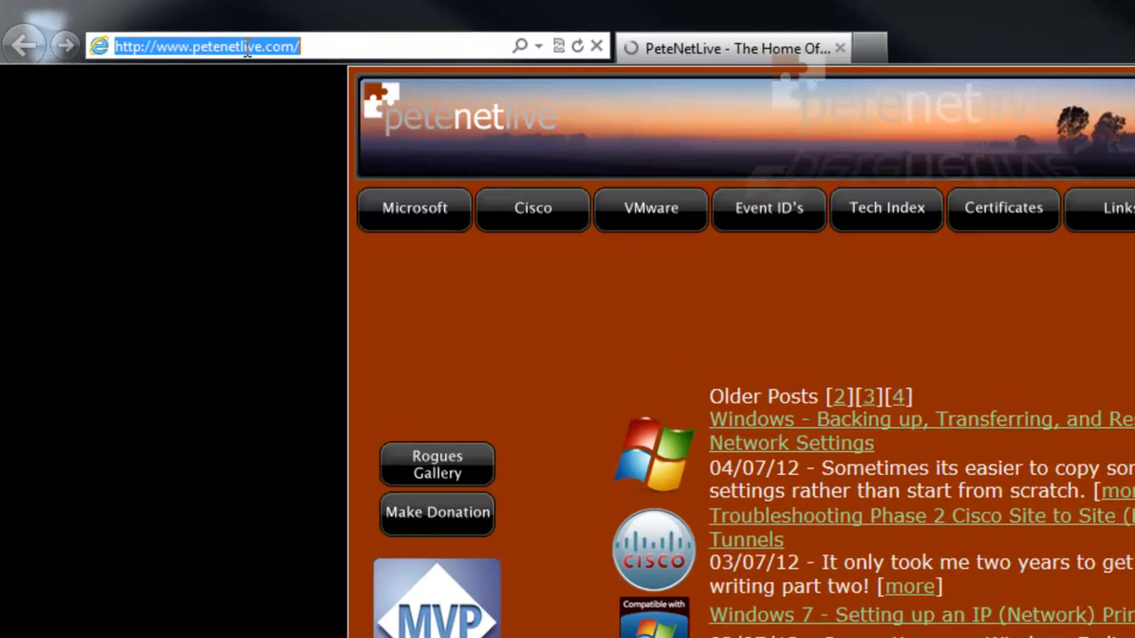
pyautogui.write('https://172.16.254.240')
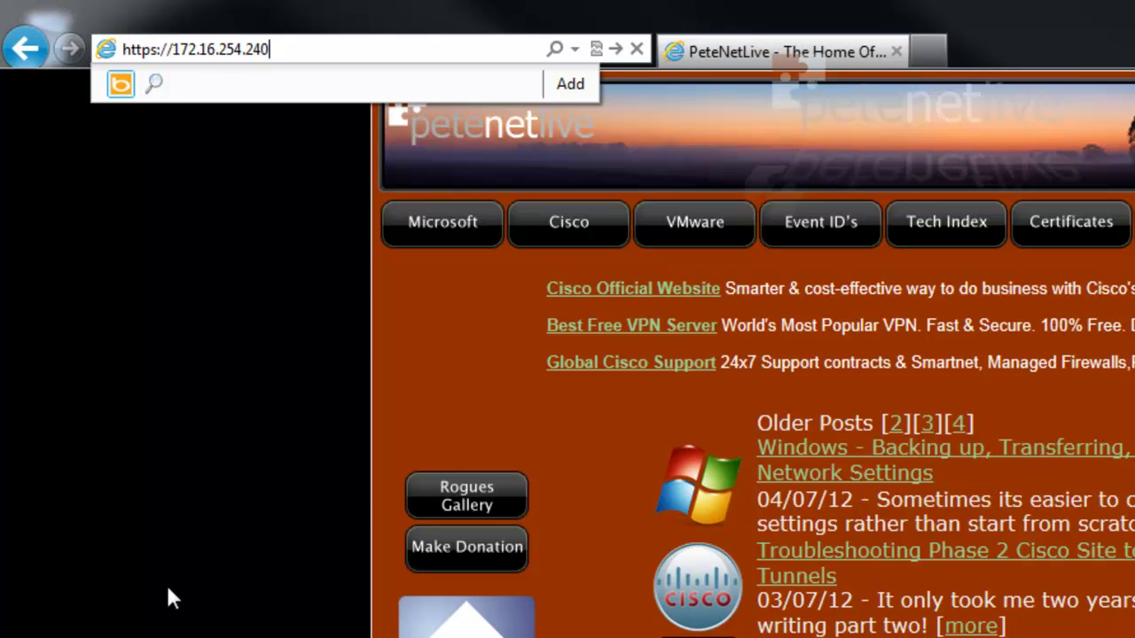
pyautogui.press('Return')
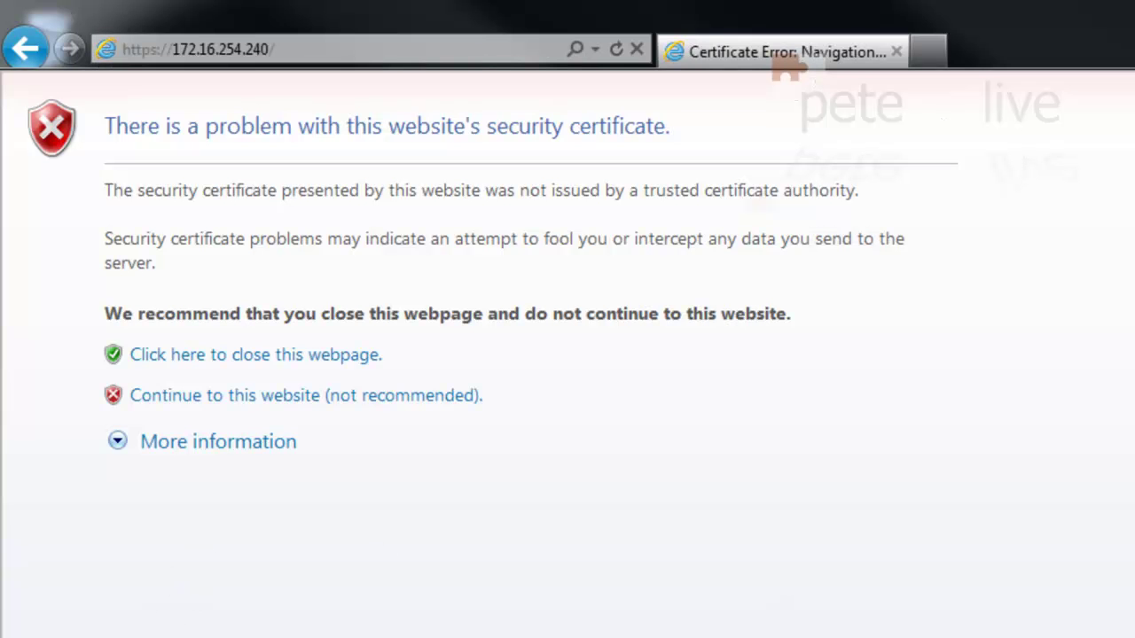
pyautogui.click(215, 403)
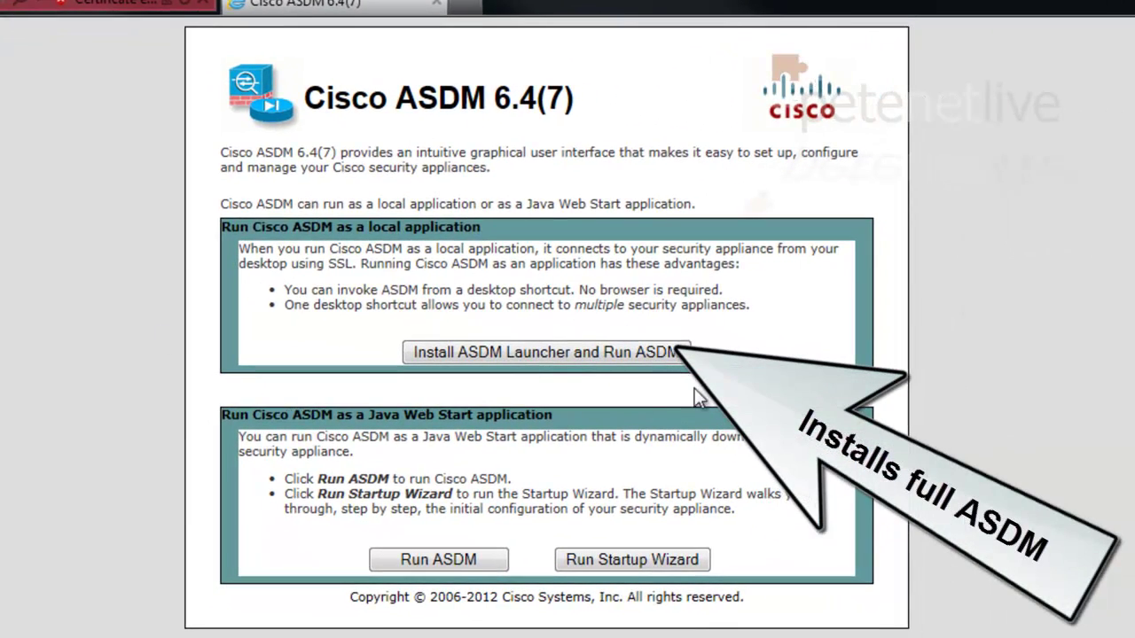
# Choose Install ASDM Launcher and Run ASDM, and submit the enable password
pyautogui.click(551, 350)
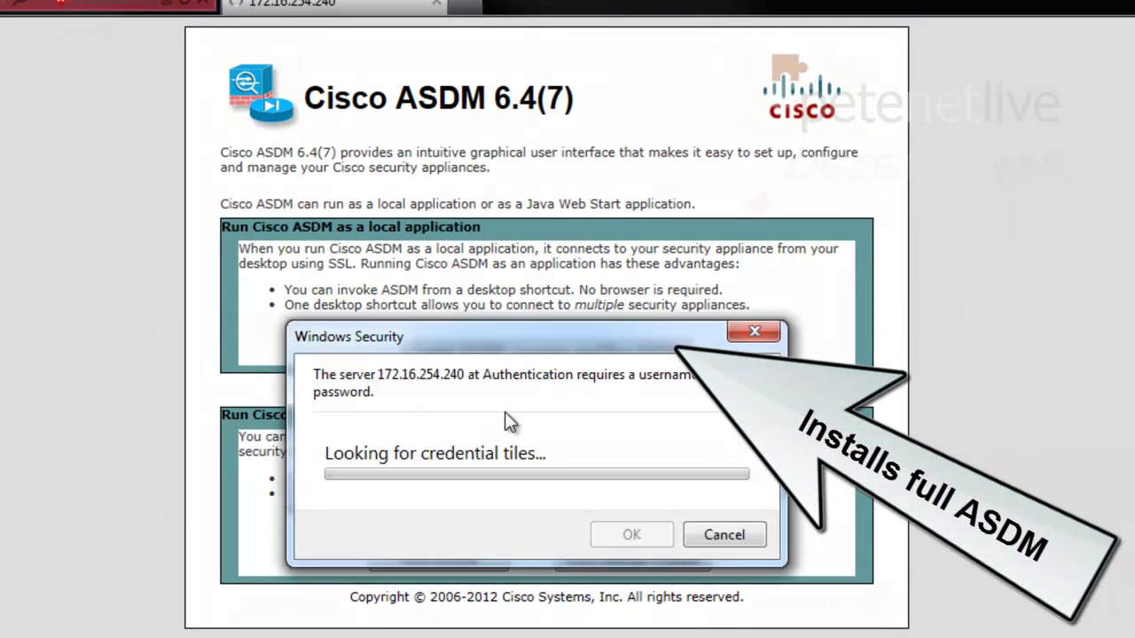
pyautogui.click(513, 481)
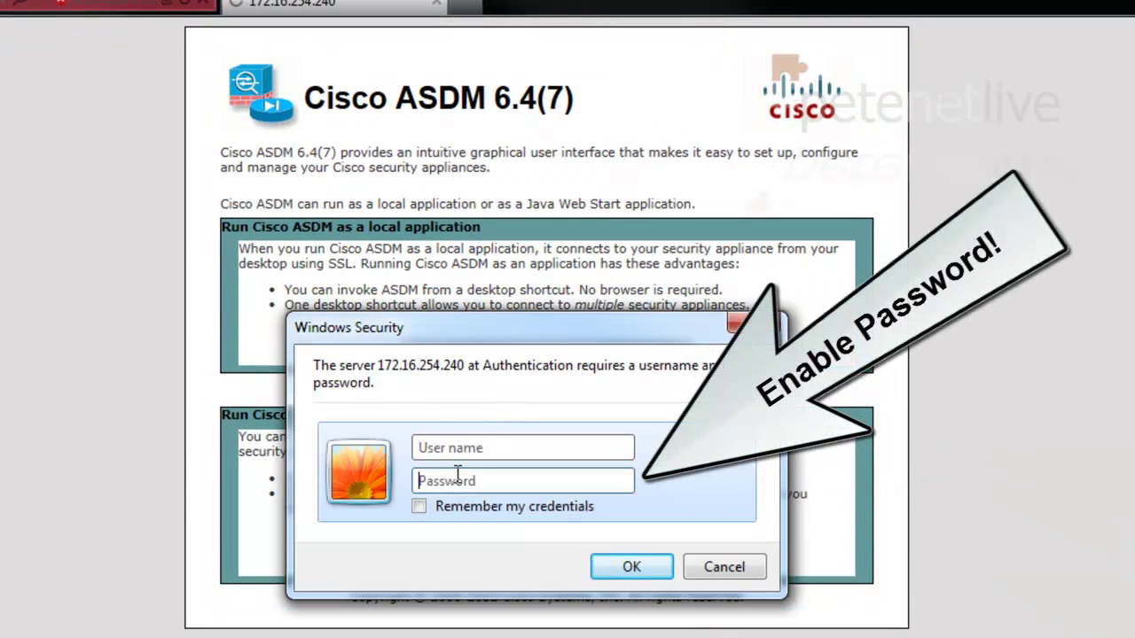
pyautogui.write('cisco123')
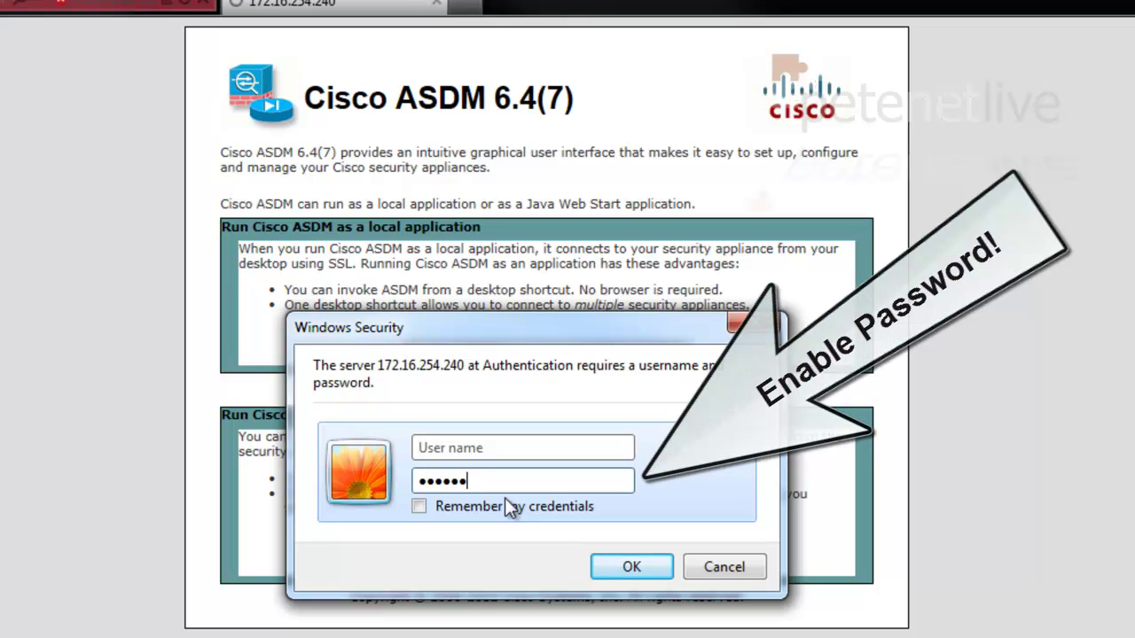
pyautogui.press('Return')
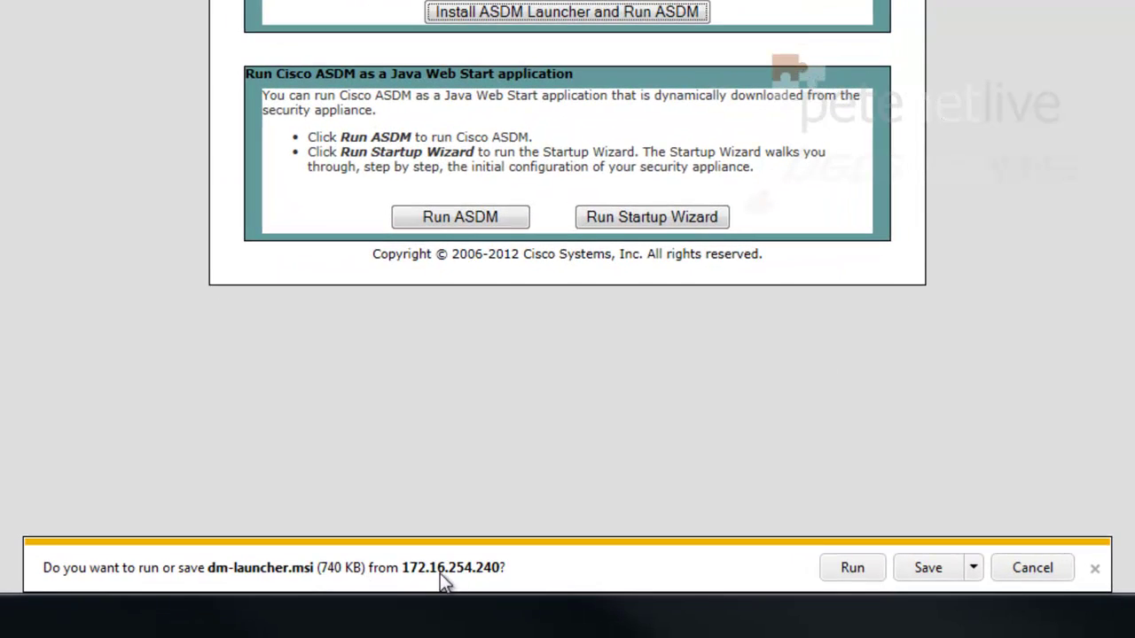
# Run dm-launcher.msi and install the ASDM Launcher to the default folder
pyautogui.click(857, 567)
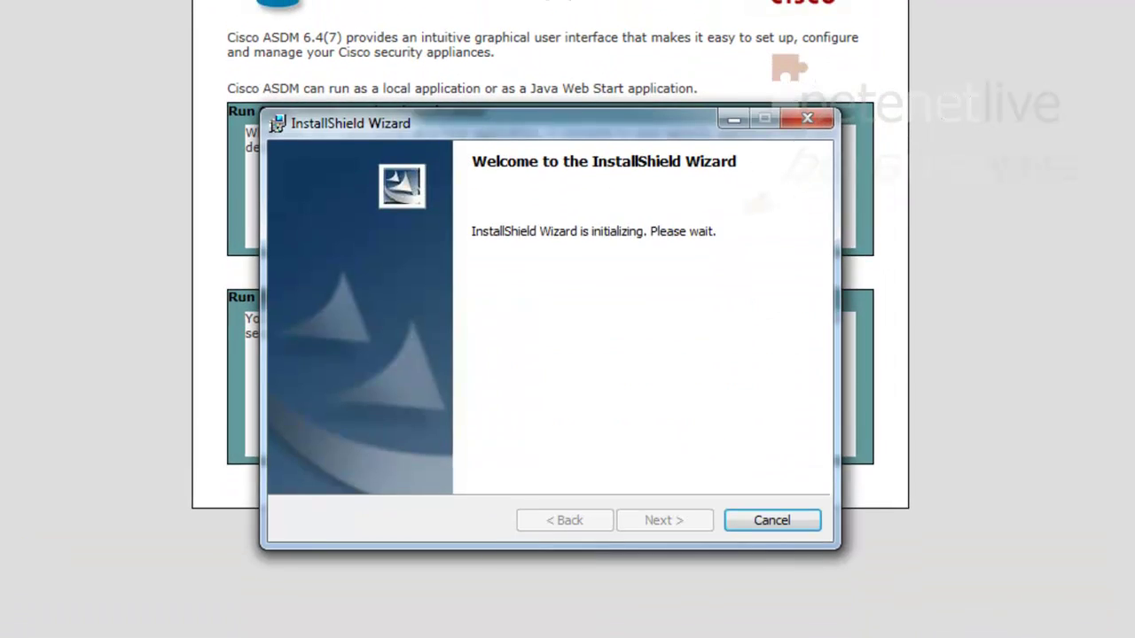
pyautogui.click(659, 523)
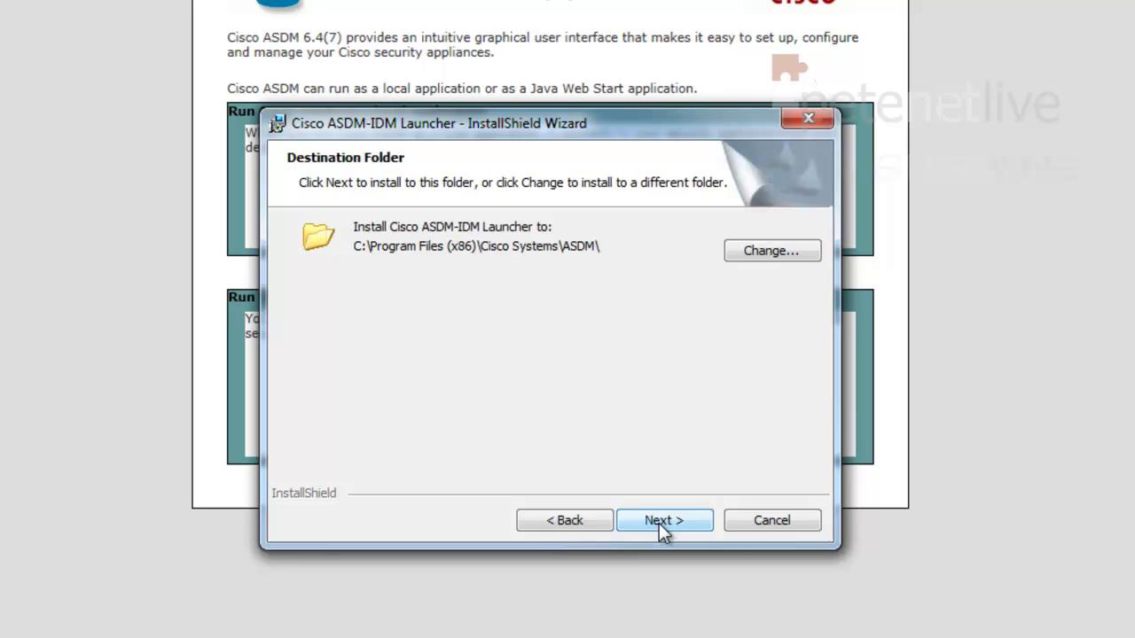
pyautogui.click(659, 523)
pyautogui.click(663, 520)
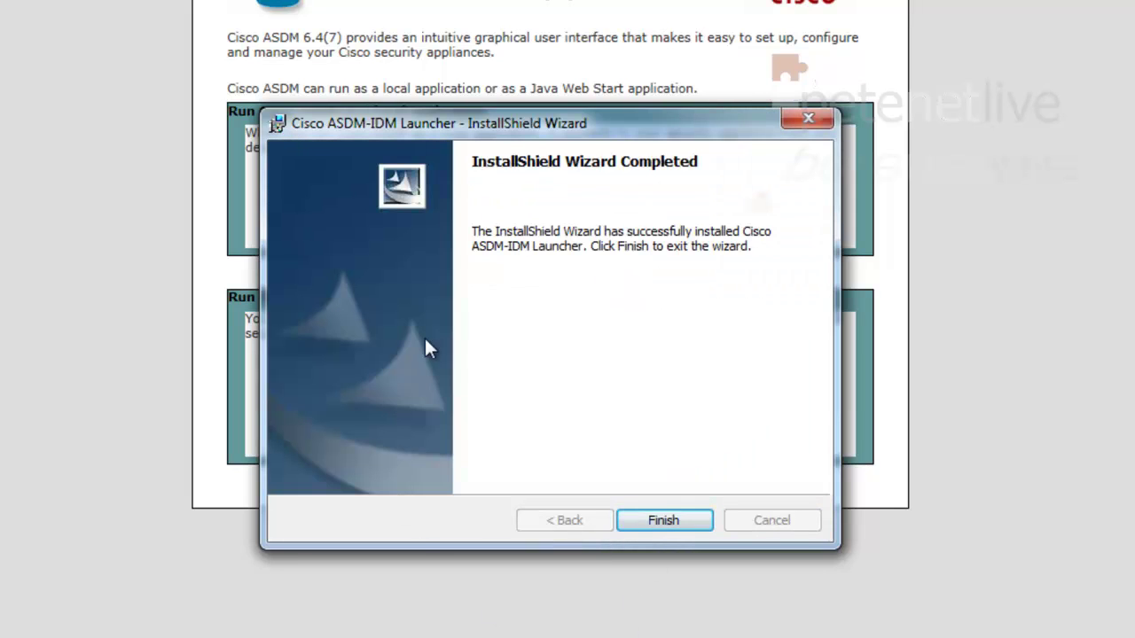
pyautogui.click(678, 520)
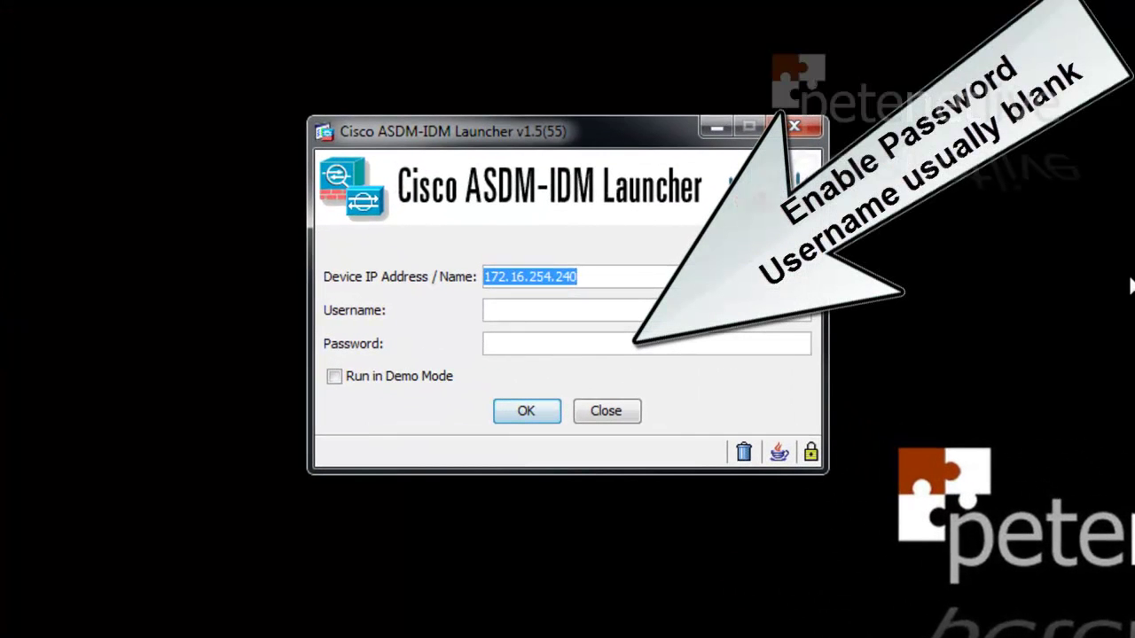
# Connect the Launcher to 172.16.254.240 using the enable password
pyautogui.click(518, 346)
pyautogui.write('******')
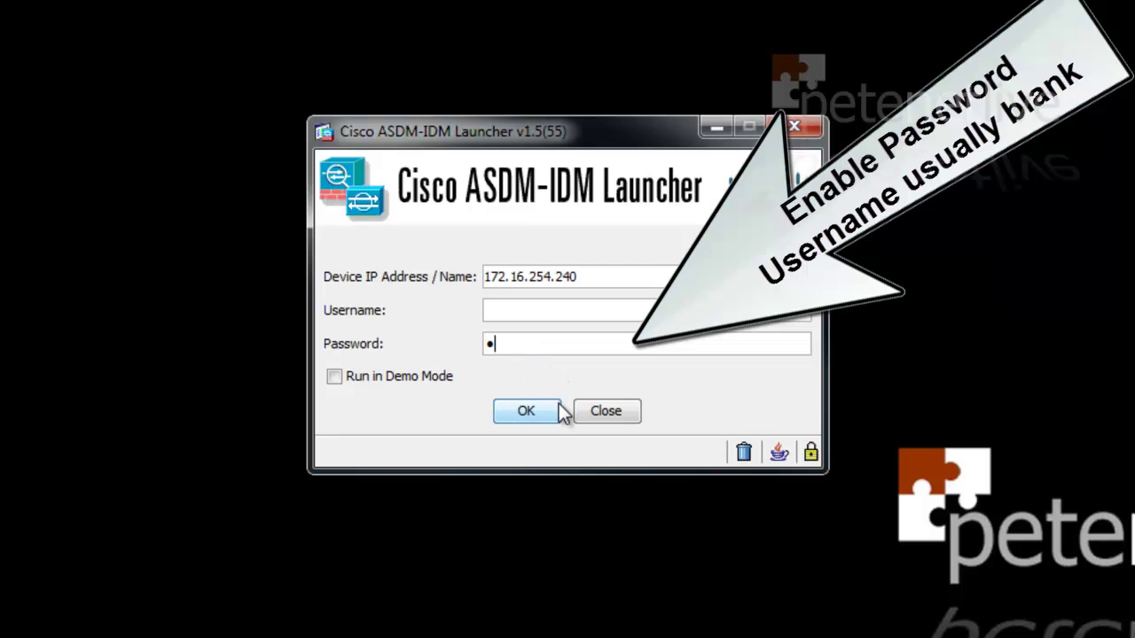
pyautogui.write('*')
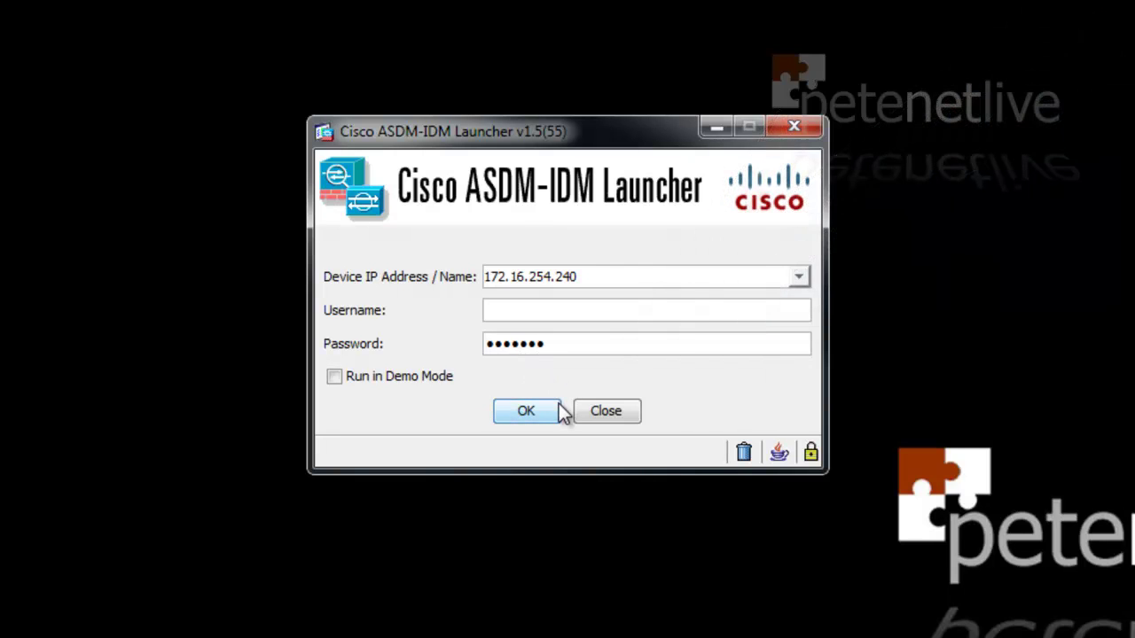
pyautogui.click(516, 419)
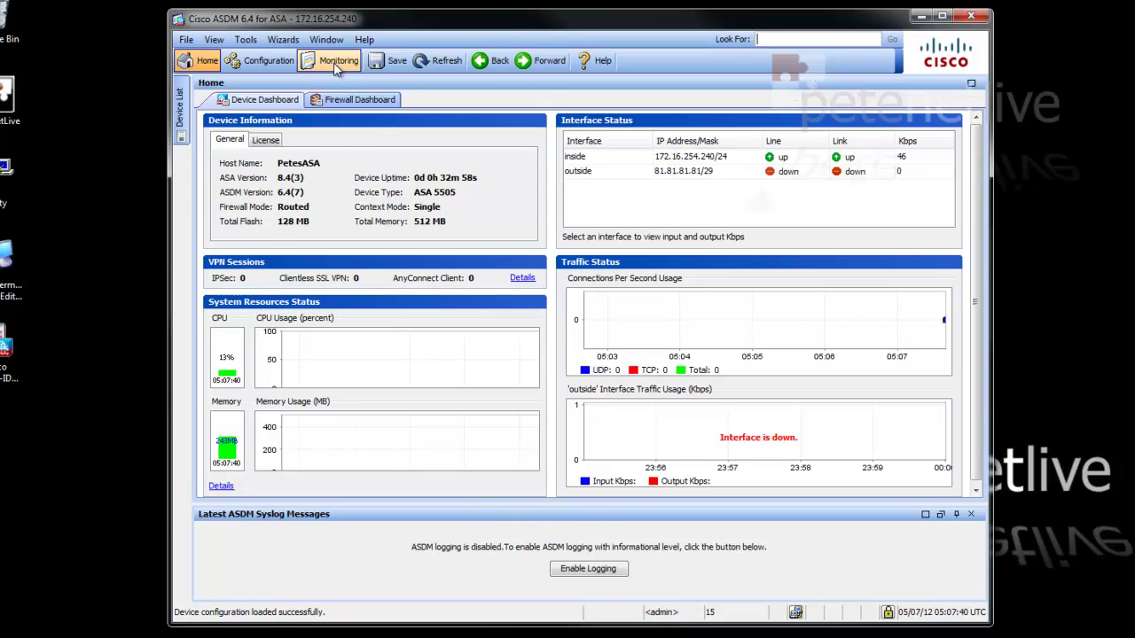
# In Configuration, browse Remote Access VPN and Site-to-Site VPN, ending on Firewall Access Rules
pyautogui.click(266, 61)
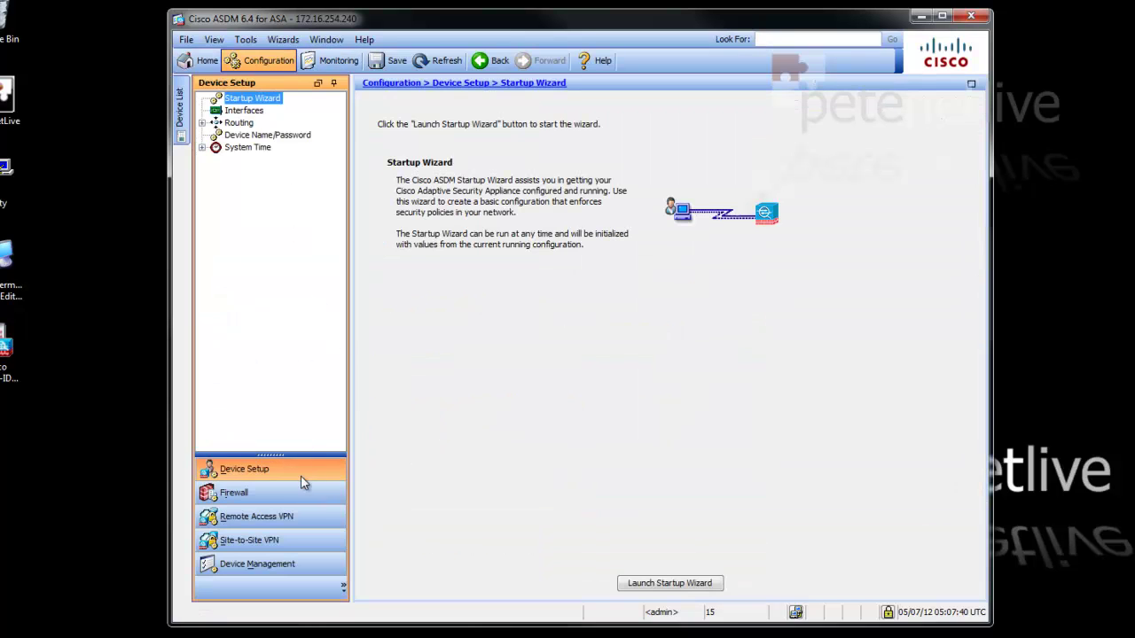
pyautogui.click(299, 526)
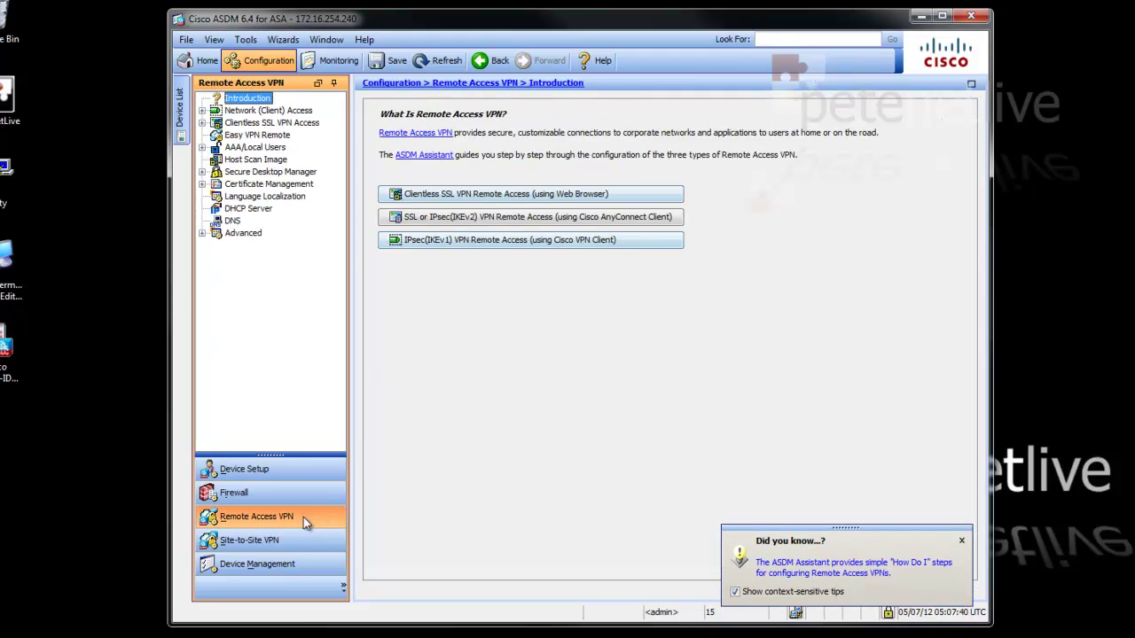
pyautogui.click(290, 540)
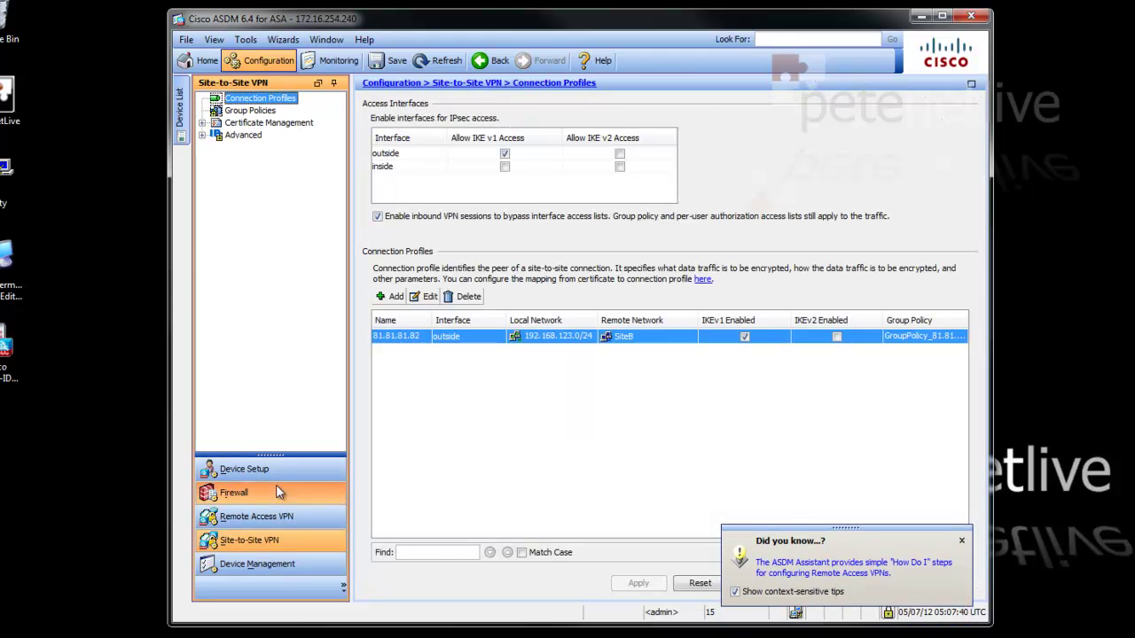
pyautogui.click(271, 491)
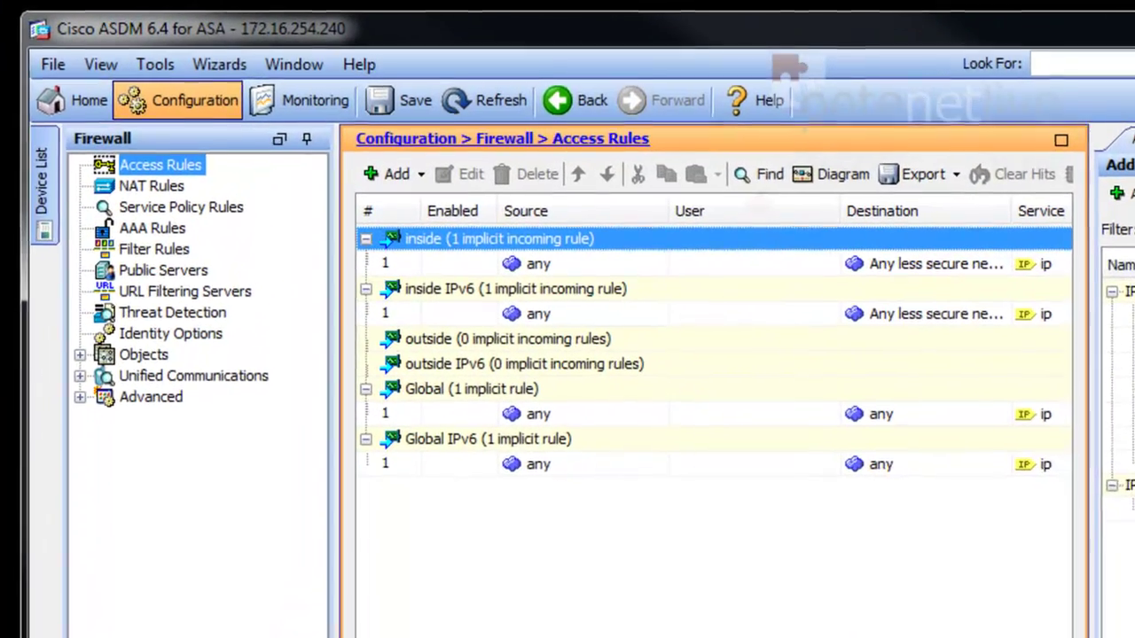
# Exit ASDM via File > Exit and confirm
pyautogui.click(49, 64)
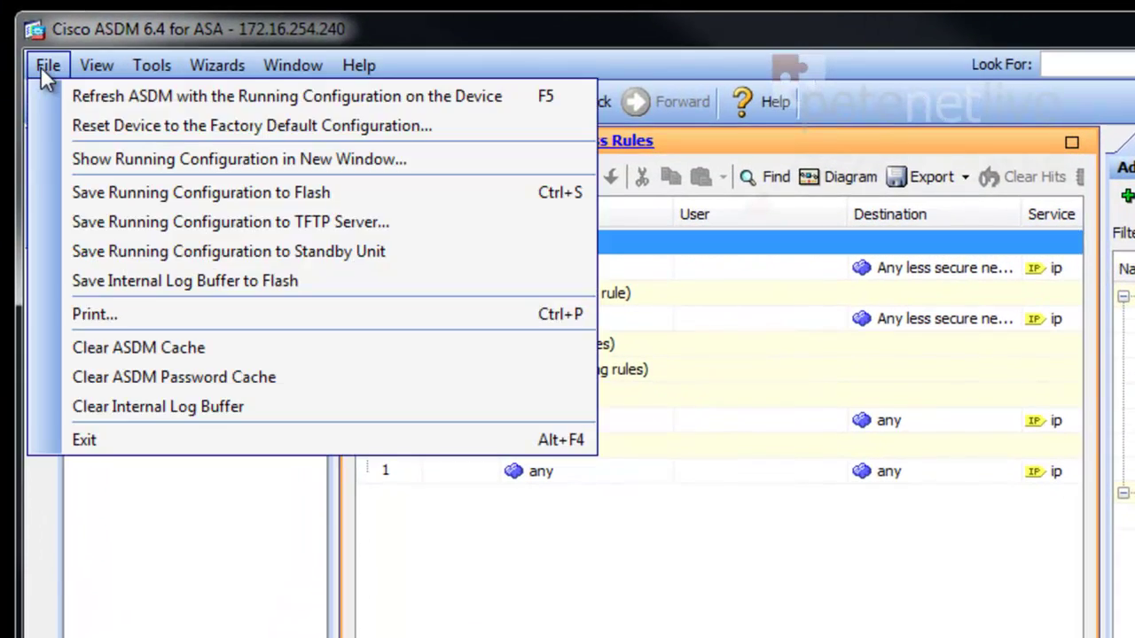
pyautogui.click(97, 442)
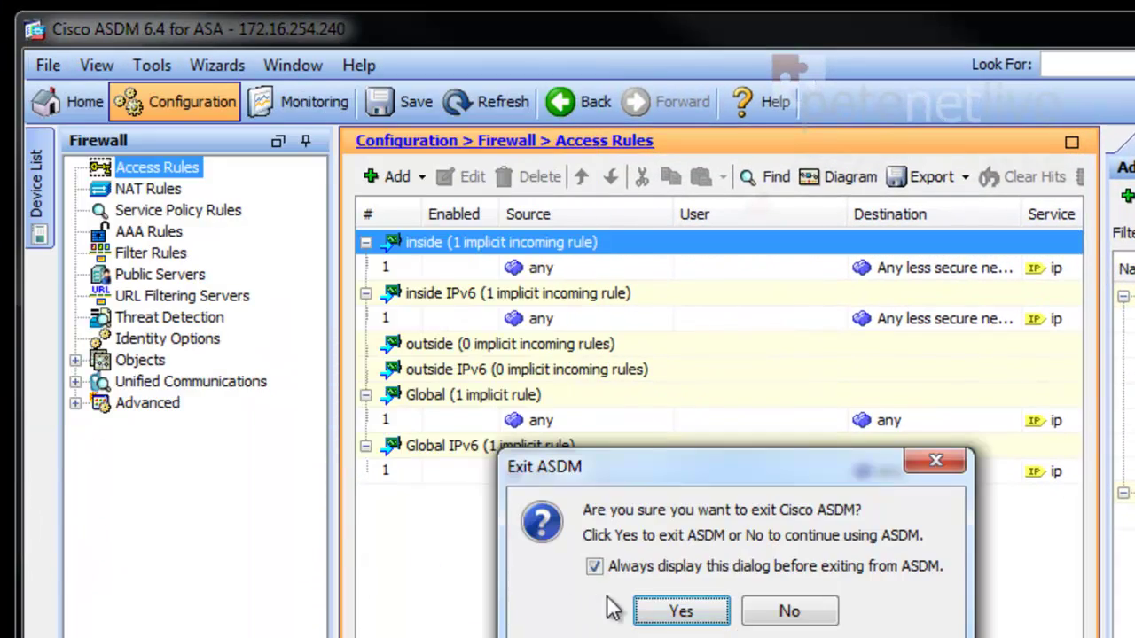
pyautogui.click(679, 610)
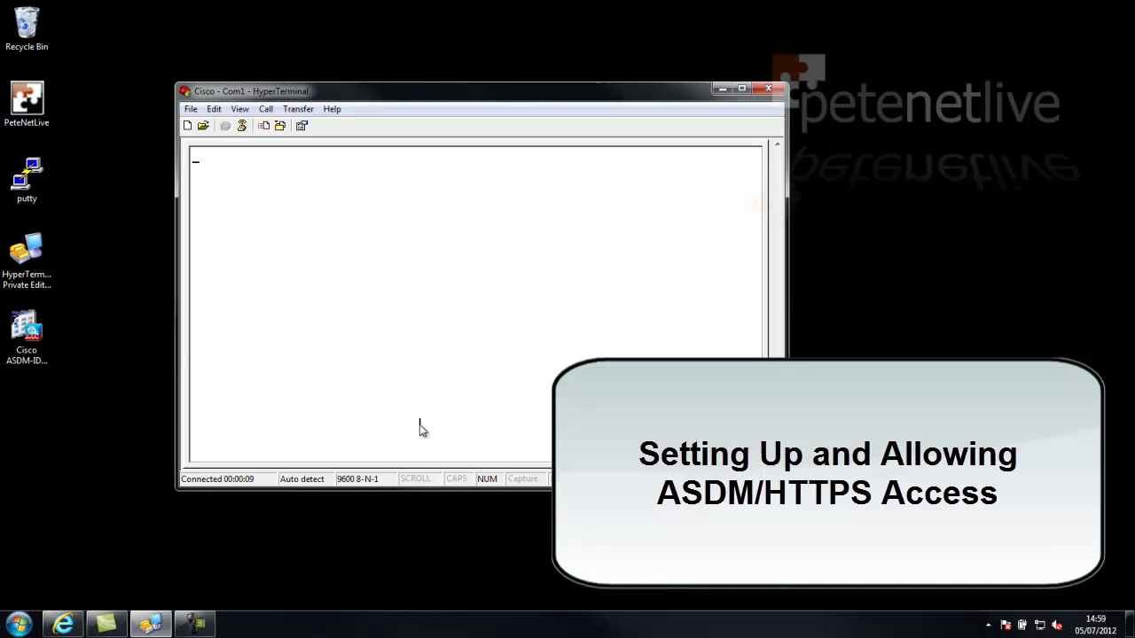
# Enter privileged mode on the ASA console with the enable password
pyautogui.press('Return')
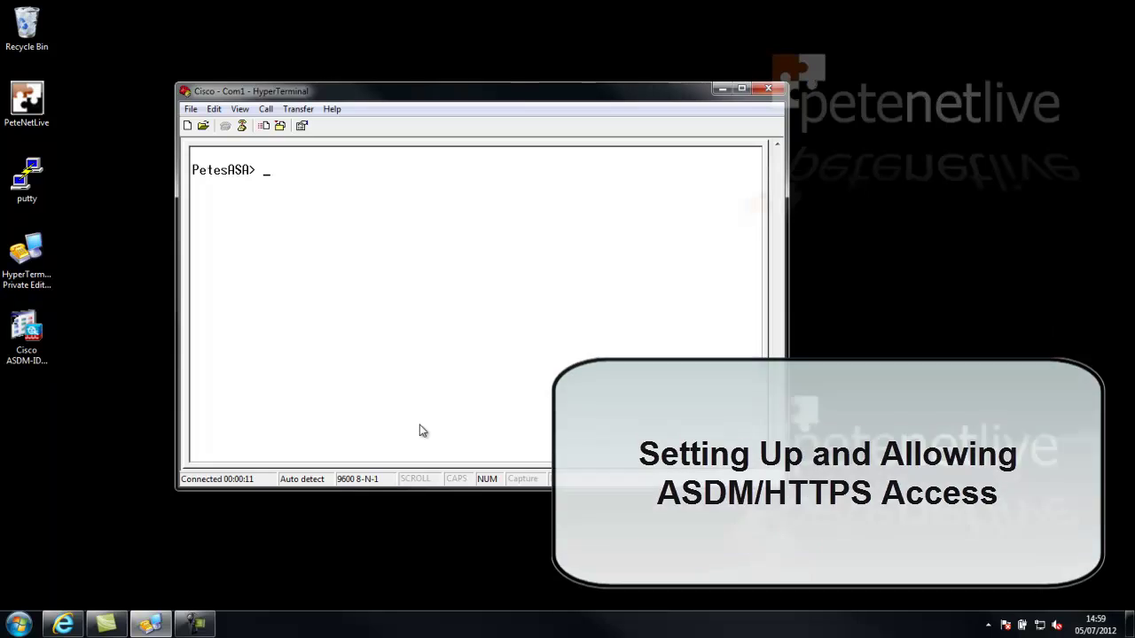
pyautogui.write('en')
pyautogui.press('Return')
pyautogui.write('*')
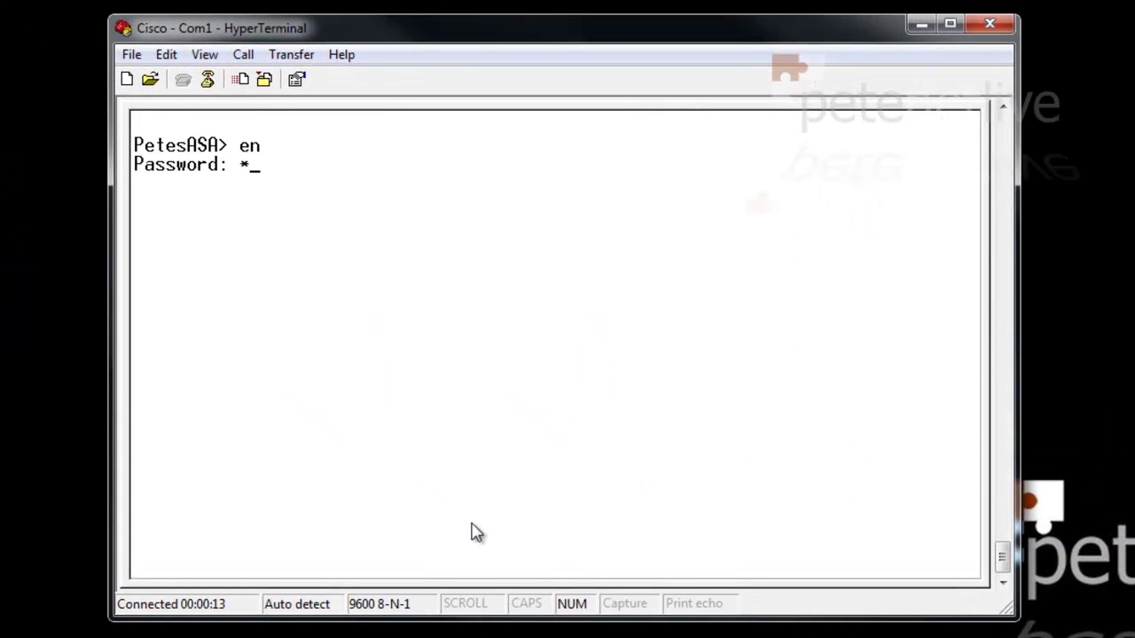
pyautogui.write('******')
pyautogui.press('Return')
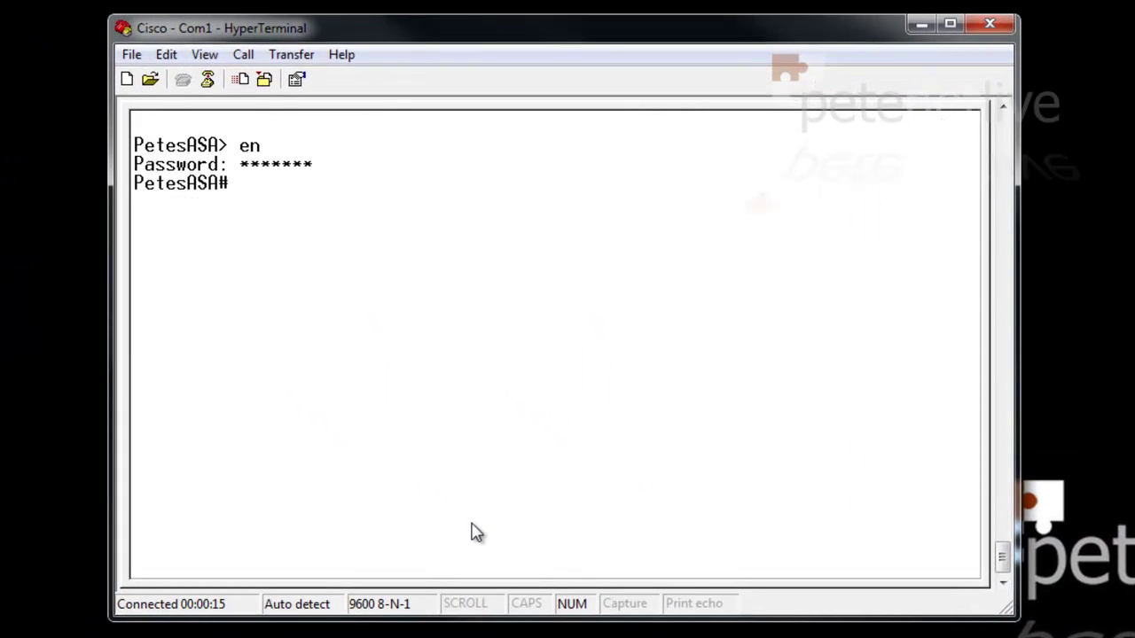
# Check the running HTTP configuration and enter global configuration mode
pyautogui.write('show run http')
pyautogui.press('Return')
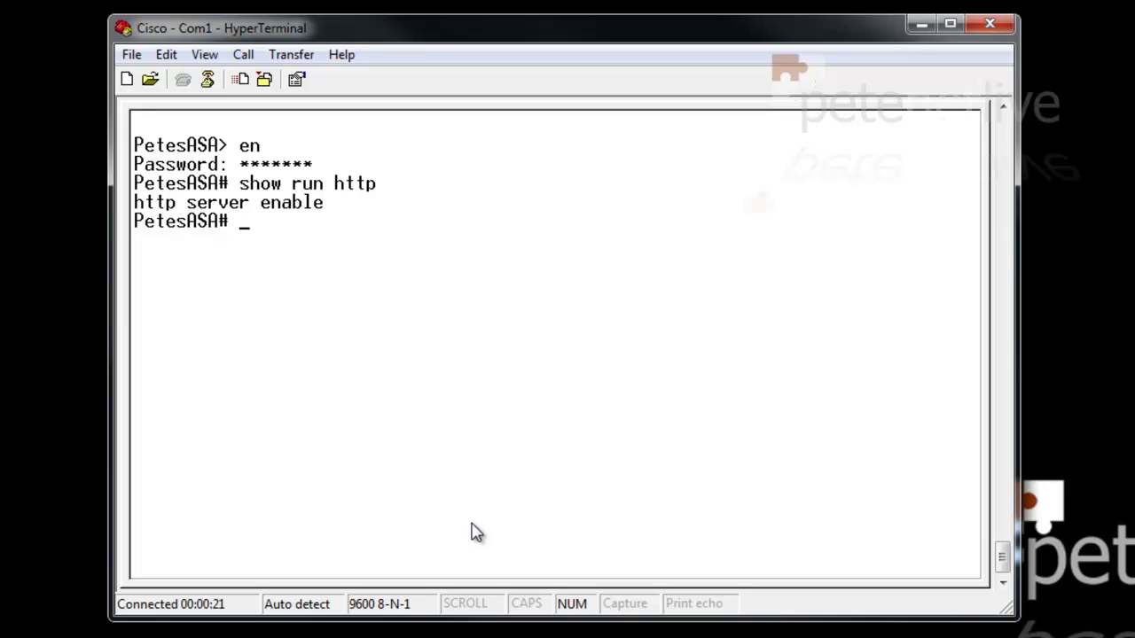
pyautogui.write('conf t')
pyautogui.press('Return')
# Disable the HTTP server, then enable it on port 2456
pyautogui.write('no')
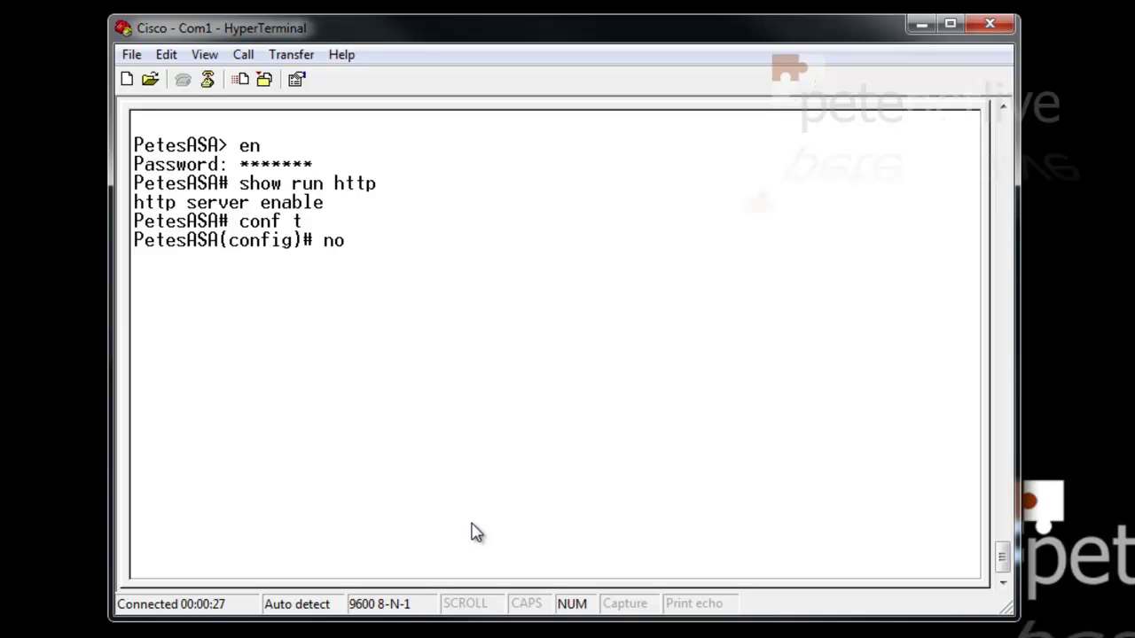
pyautogui.write(' http server ')
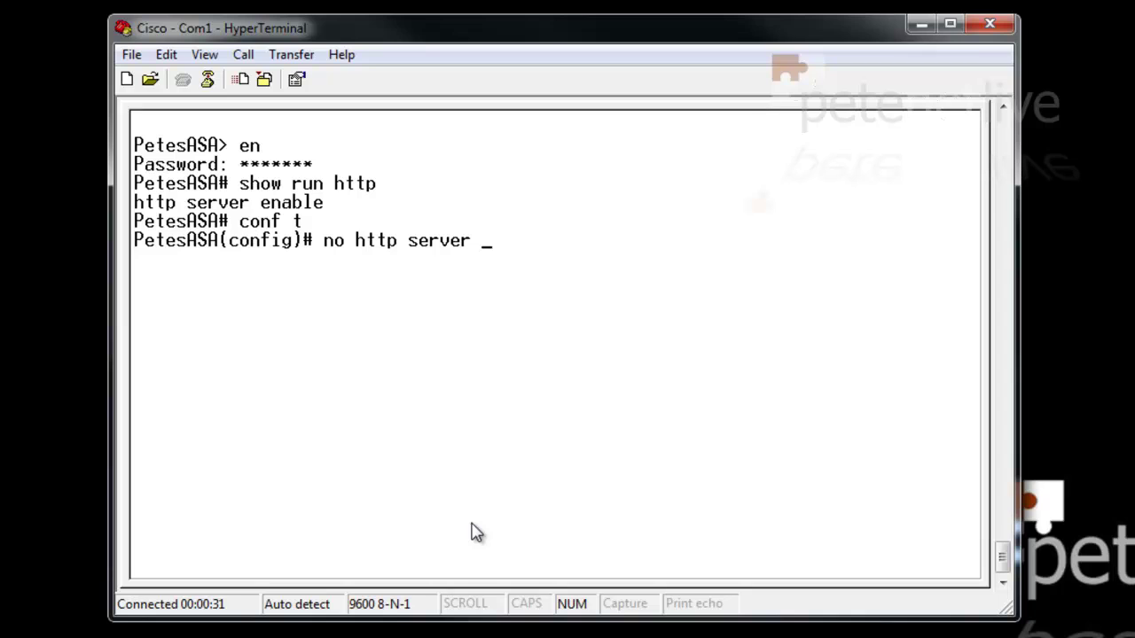
pyautogui.write('enable')
pyautogui.press('Return')
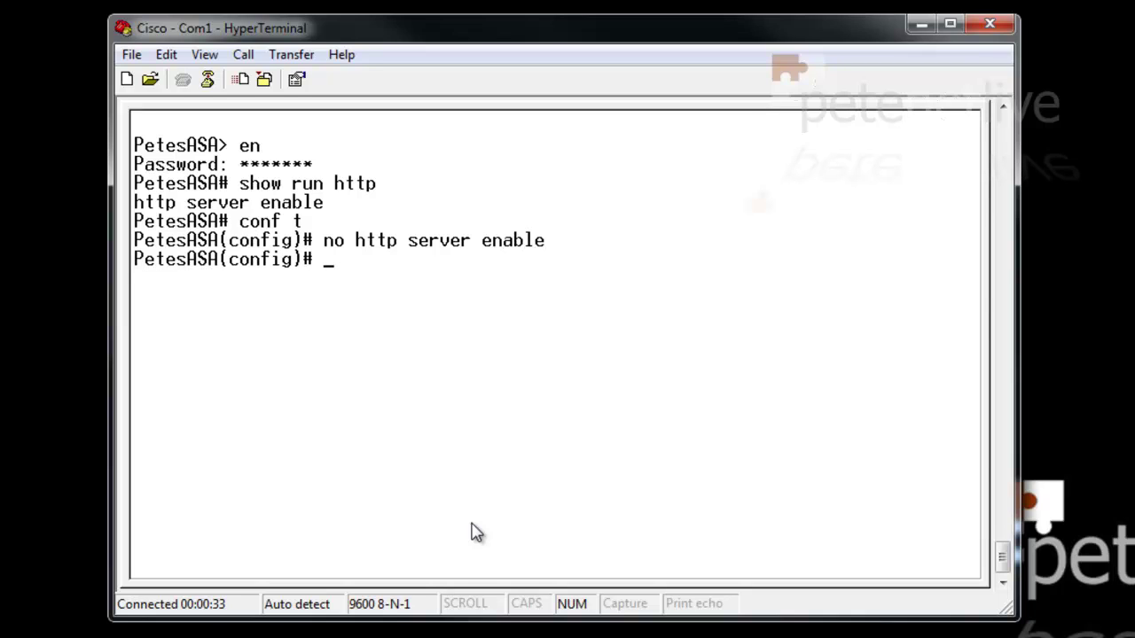
pyautogui.write('htt')
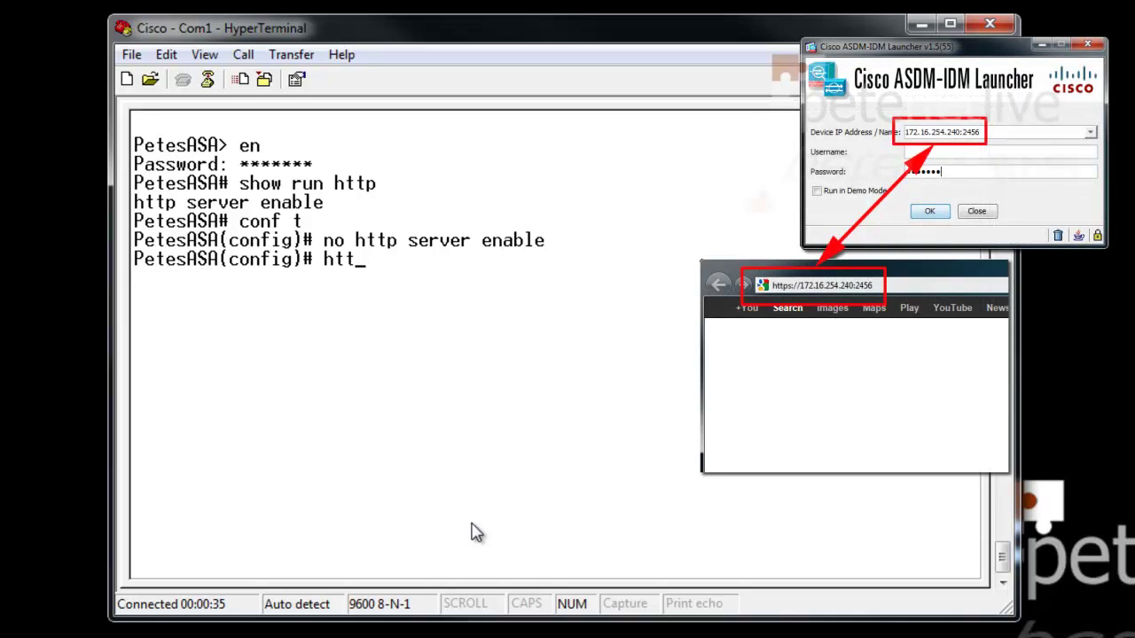
pyautogui.write('p server e')
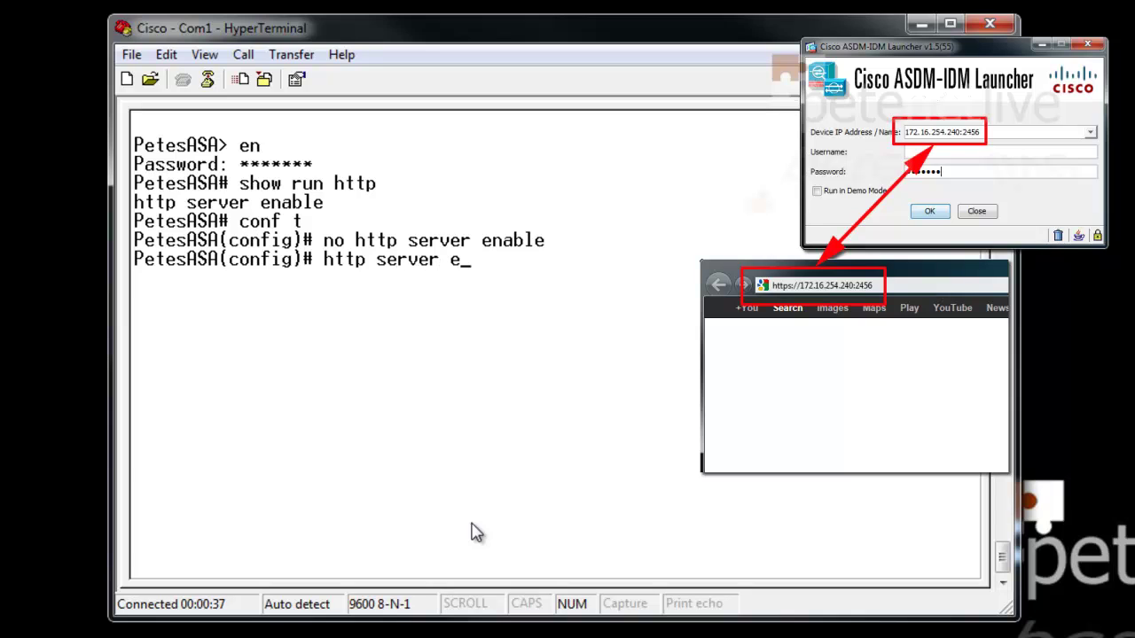
pyautogui.write('nable 2456')
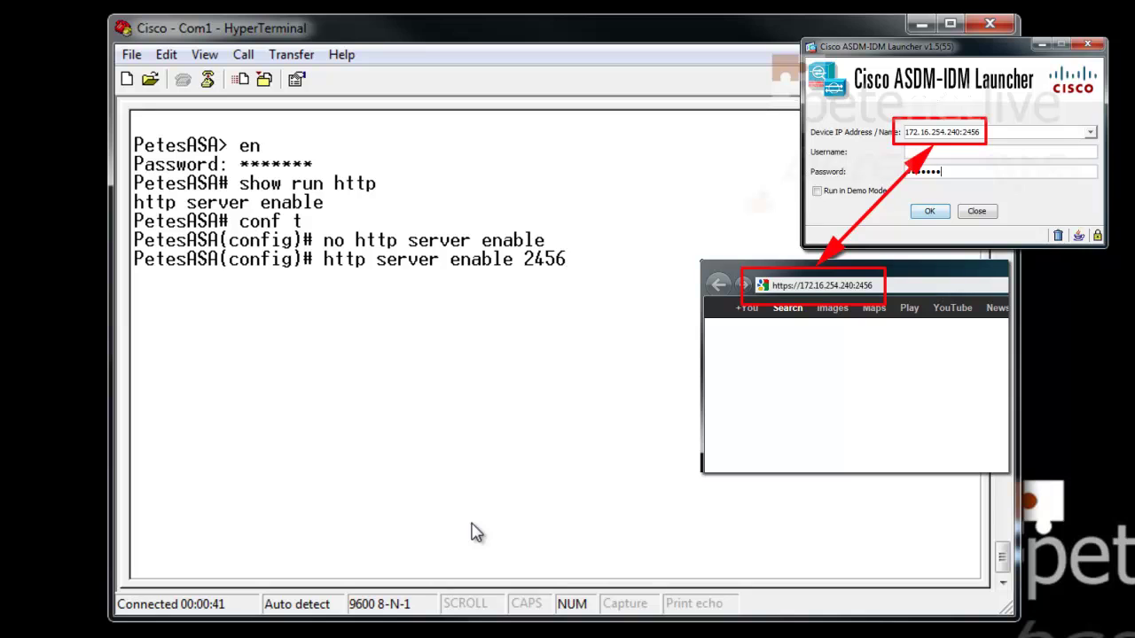
pyautogui.press('Return')
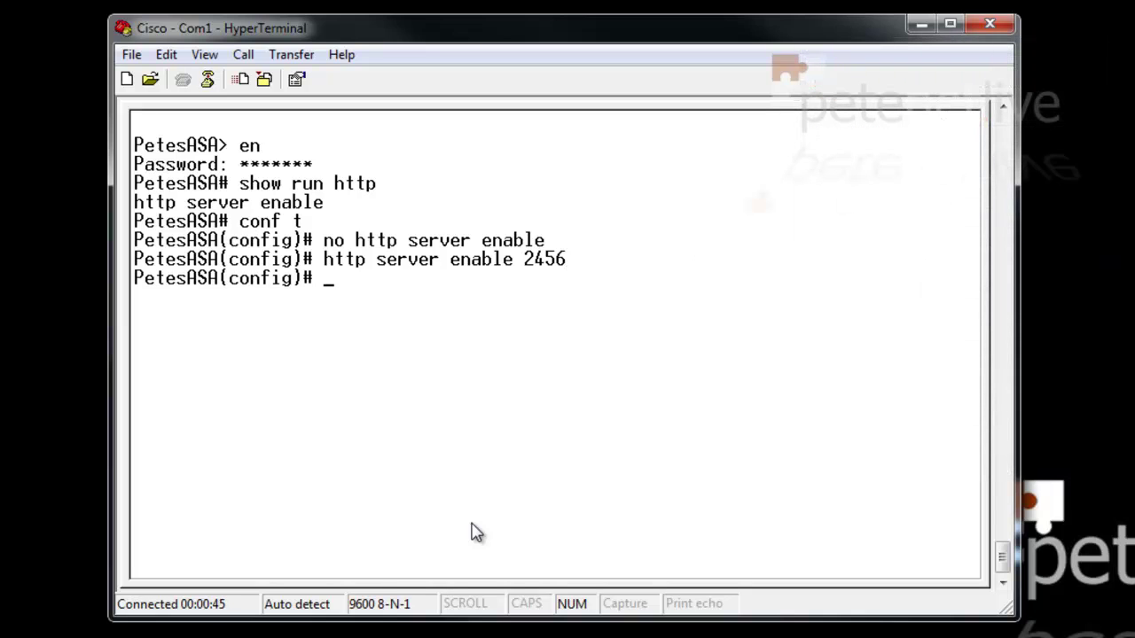
# Remove the port 2456 setting and re-enable the HTTP server on its default port
pyautogui.press('Up')
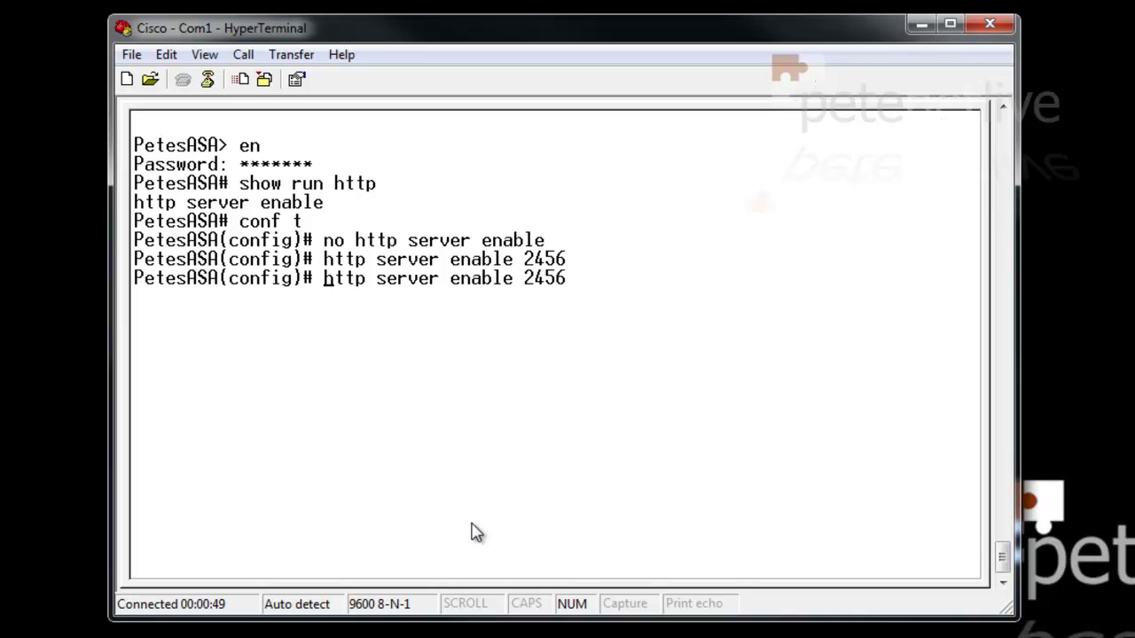
pyautogui.write('no')
pyautogui.press('Return')
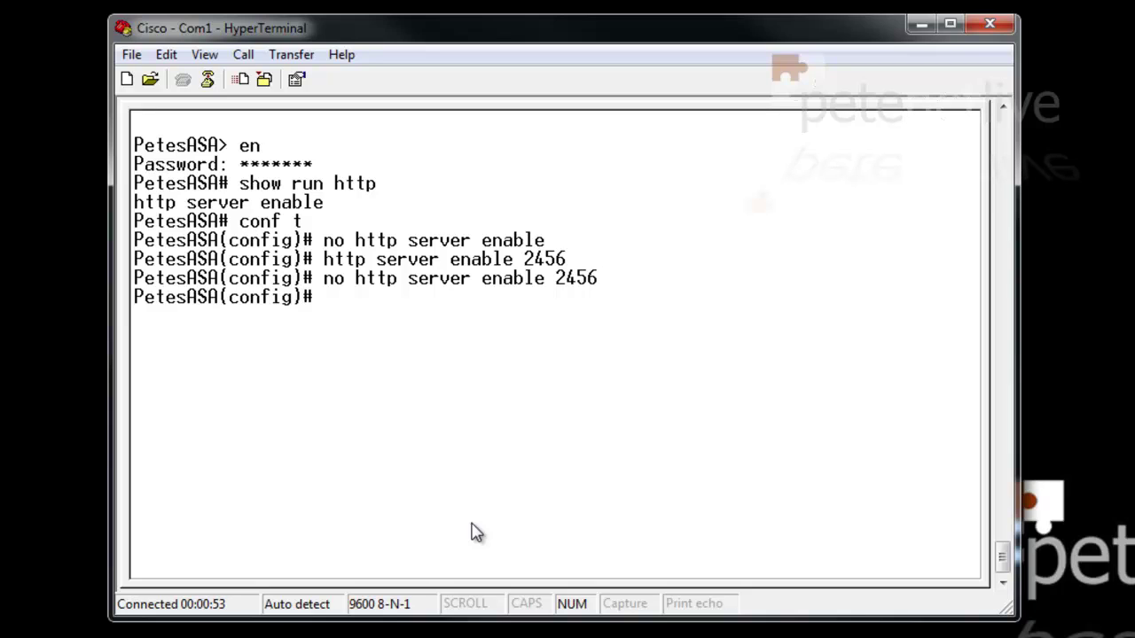
pyautogui.press('Up')
pyautogui.press('Up')
pyautogui.press('Up')
pyautogui.press('Left')
pyautogui.press('Left')
pyautogui.press('Left')
pyautogui.press('Left')
pyautogui.press('Left')
pyautogui.press('Left')
pyautogui.press('Left')
pyautogui.press('Left')
pyautogui.press('Left')
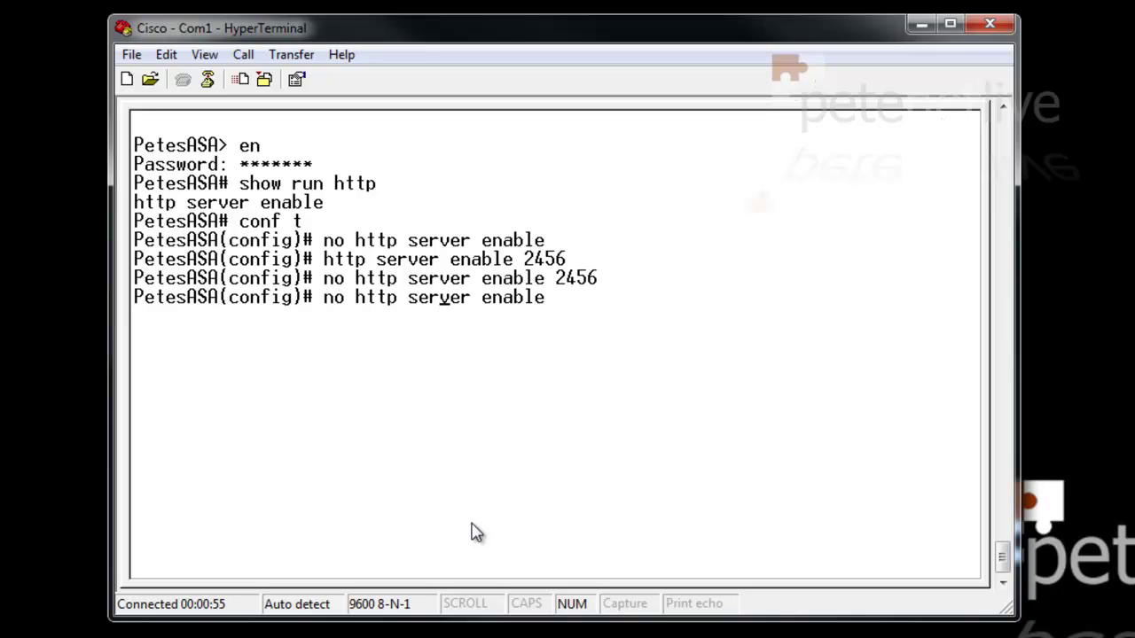
pyautogui.press('BackSpace')
pyautogui.press('BackSpace')
pyautogui.press('BackSpace')
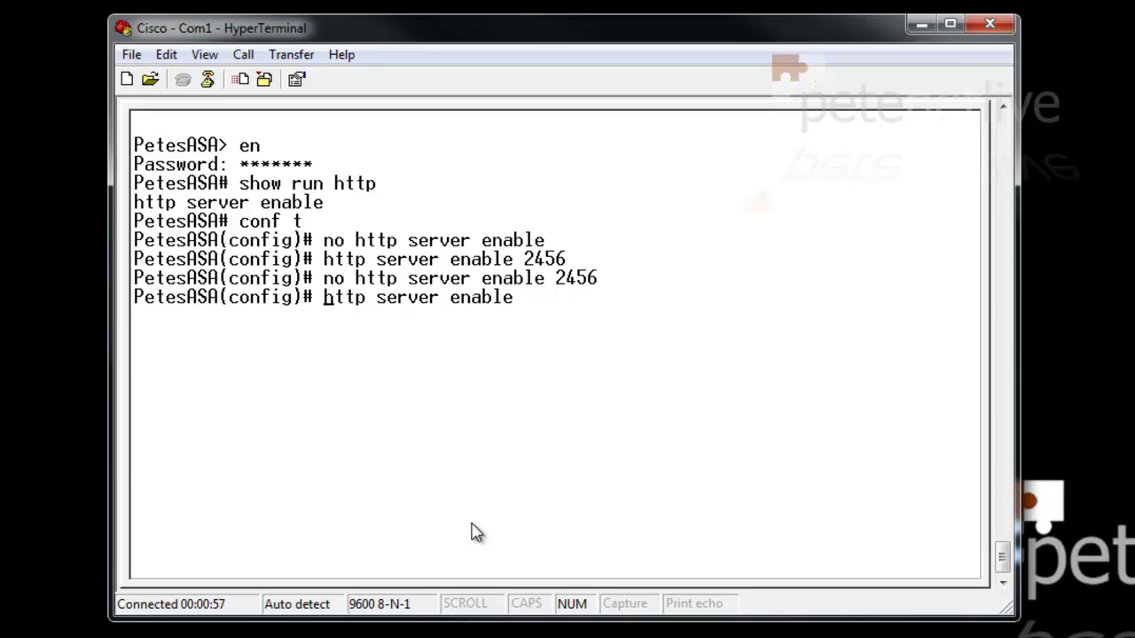
pyautogui.press('Return')
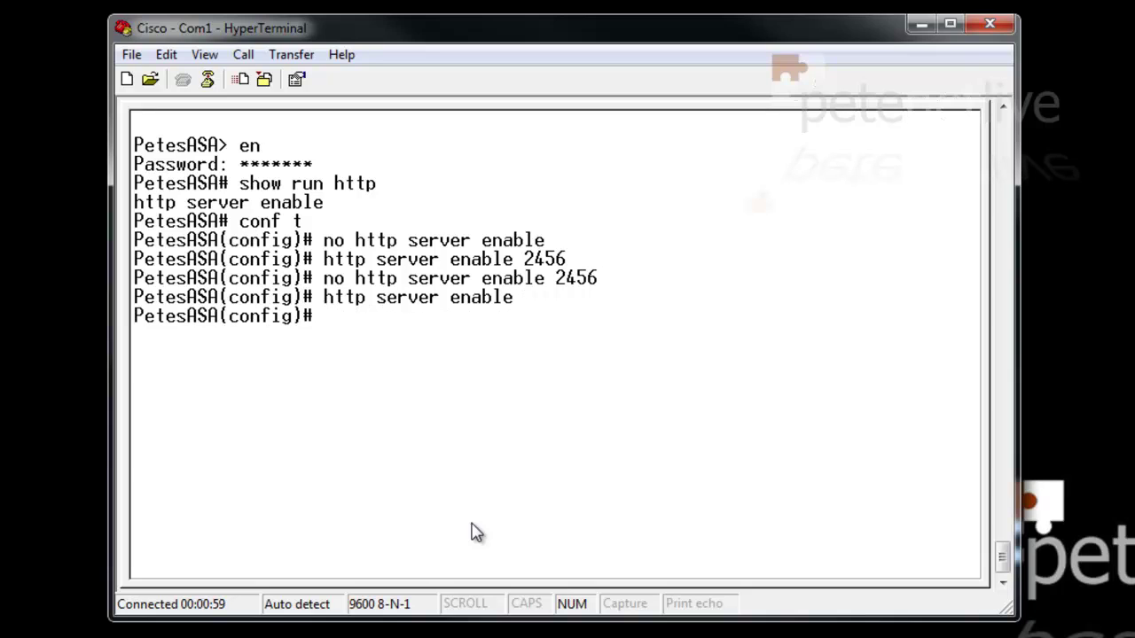
pyautogui.write('http 172')
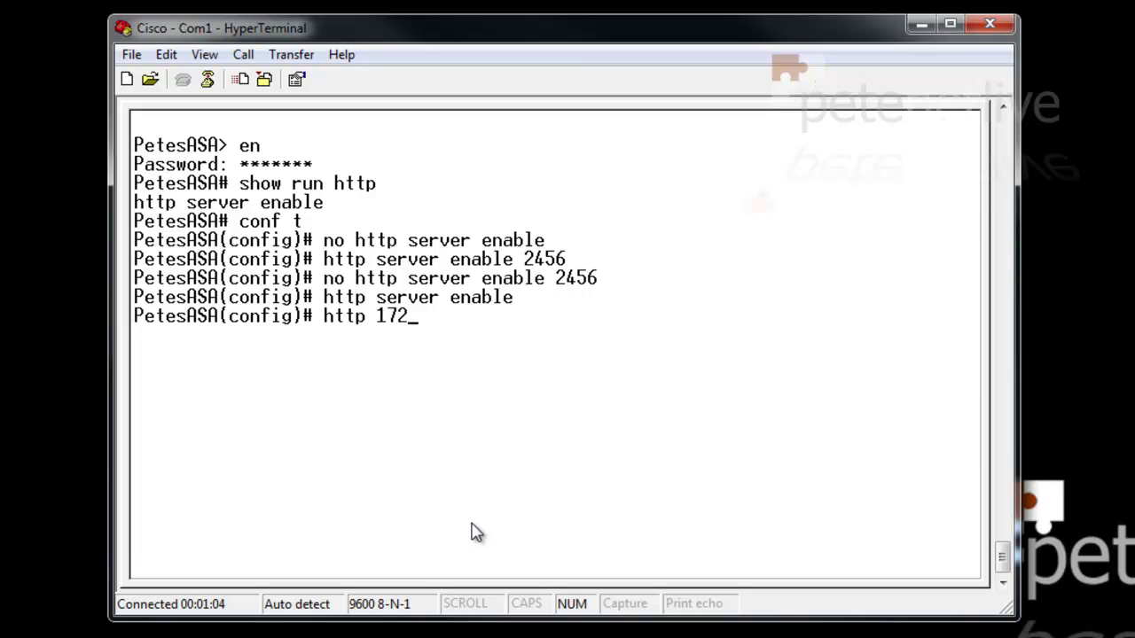
pyautogui.write('.16.254.2')
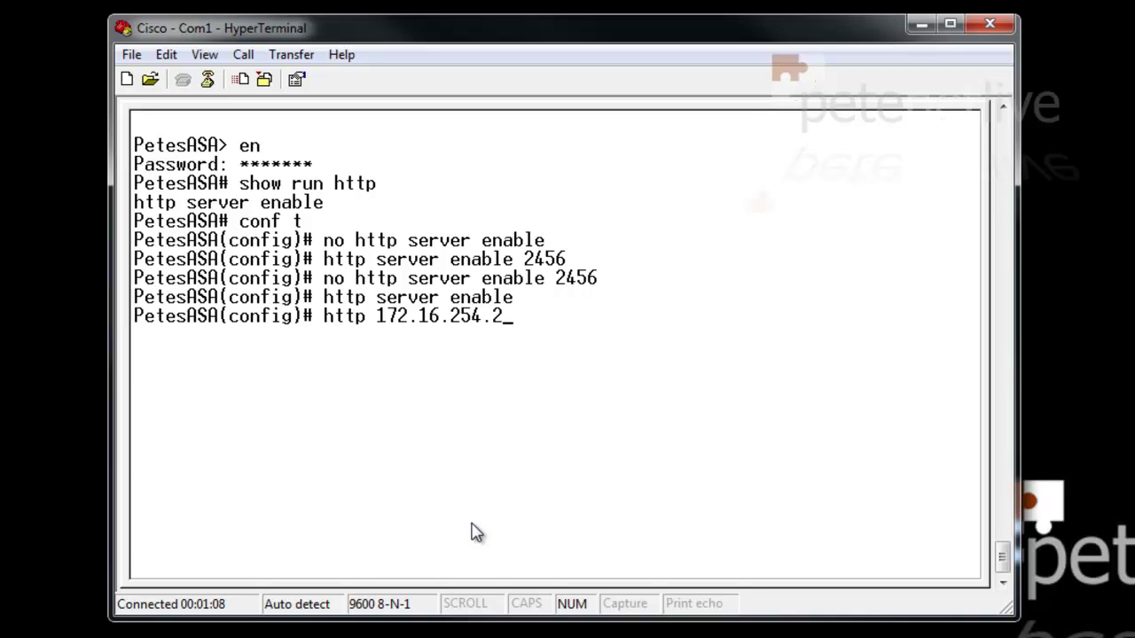
pyautogui.write('07 255.')
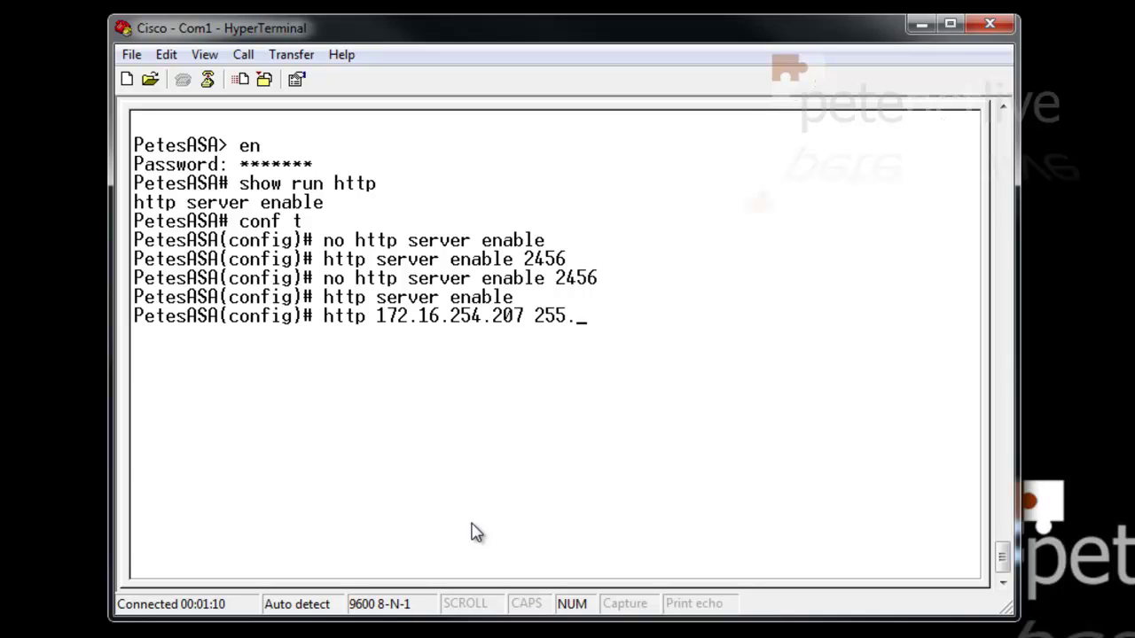
pyautogui.write('255.255.255')
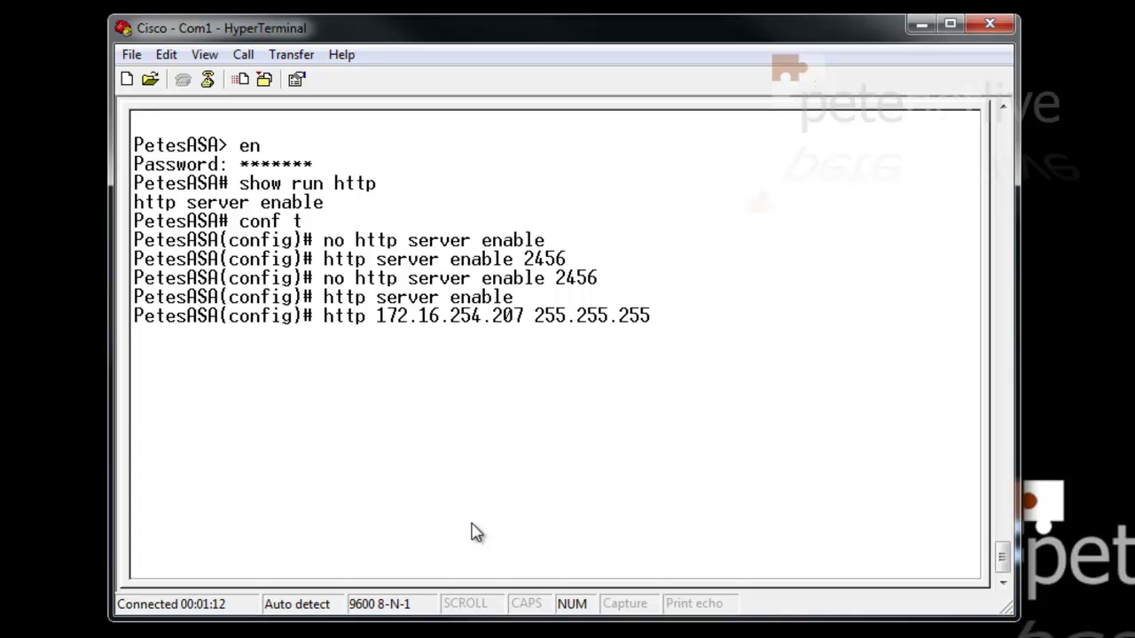
pyautogui.write(' inside')
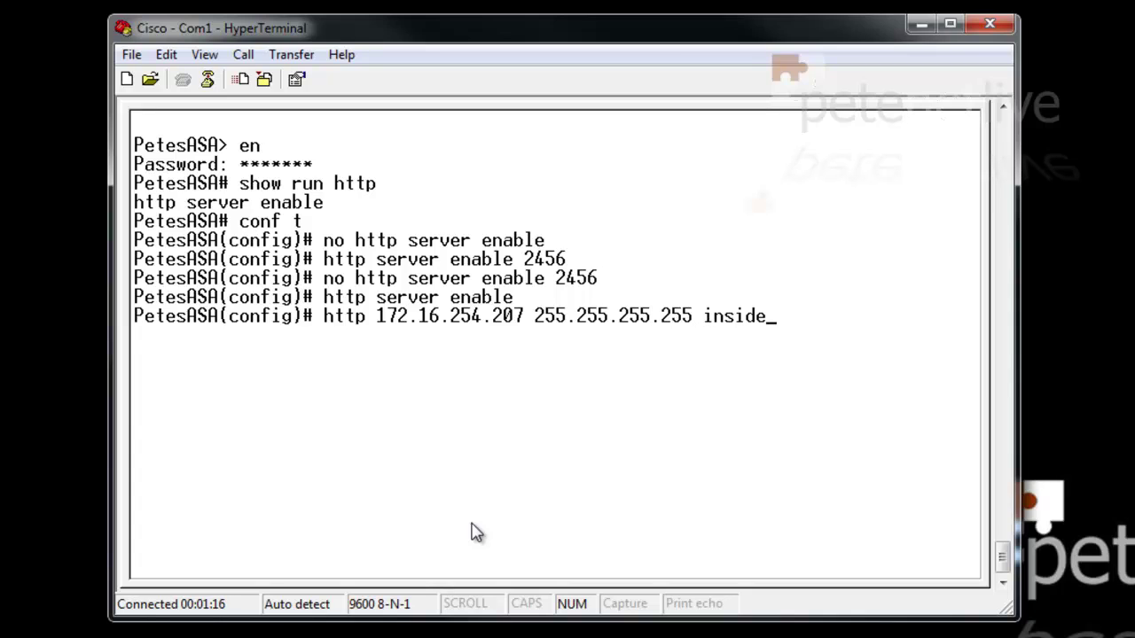
# Add, then remove, HTTP access for host 172.16.254.207 on the inside interface
pyautogui.press('Return')
pyautogui.press('Up')
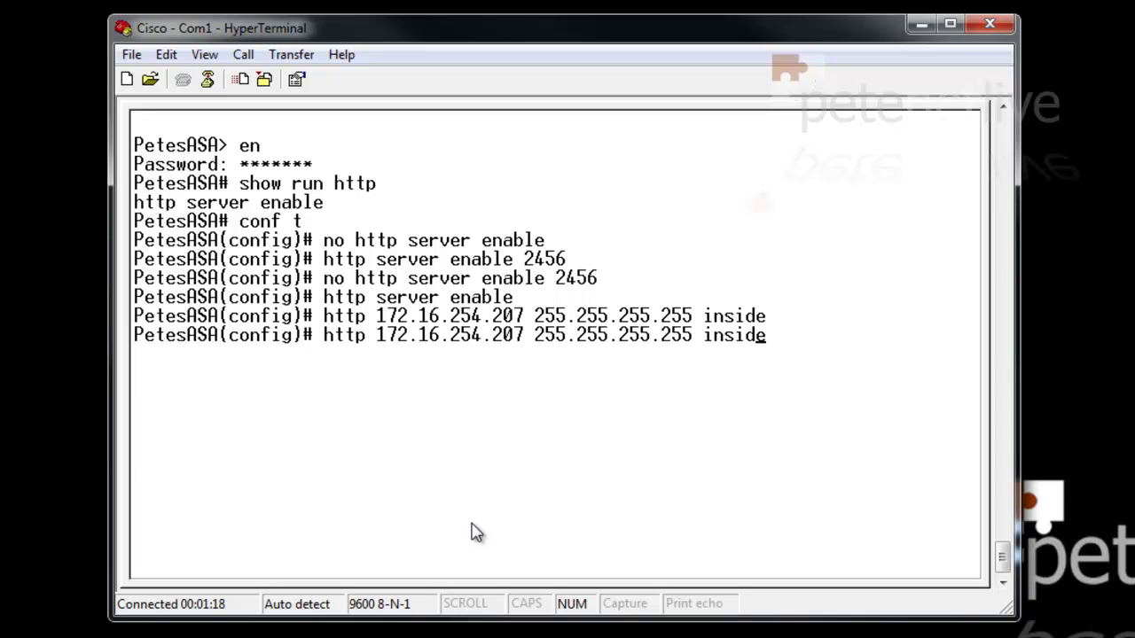
pyautogui.press('Left')
pyautogui.press('Left')
pyautogui.press('Left')
pyautogui.press('Left')
pyautogui.press('Left')
pyautogui.press('Left')
pyautogui.press('Left')
pyautogui.press('Left')
pyautogui.press('Left')
pyautogui.write('no')
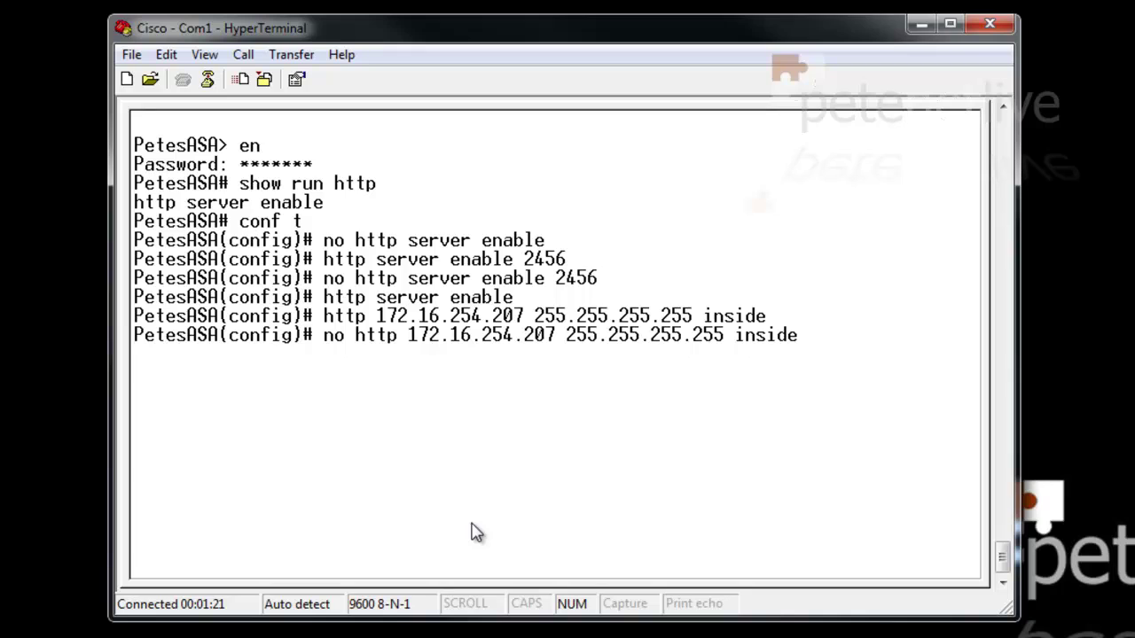
pyautogui.press('Return')
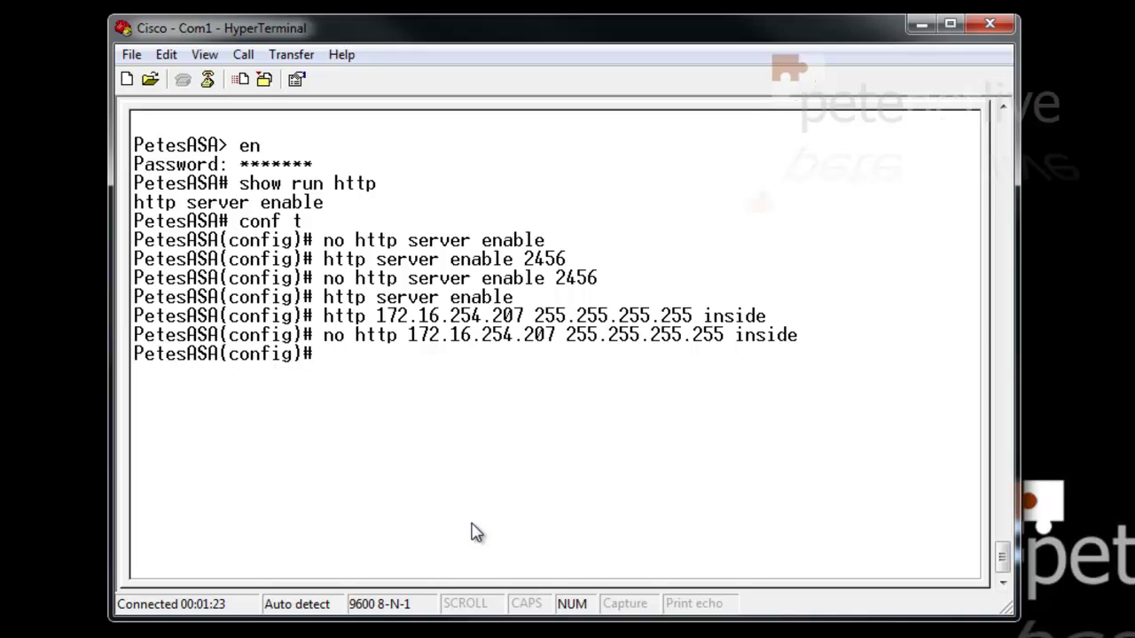
# Add, then remove, HTTP access for 123.123.123.123 255.255.255.255 on outside
pyautogui.write('http 12')
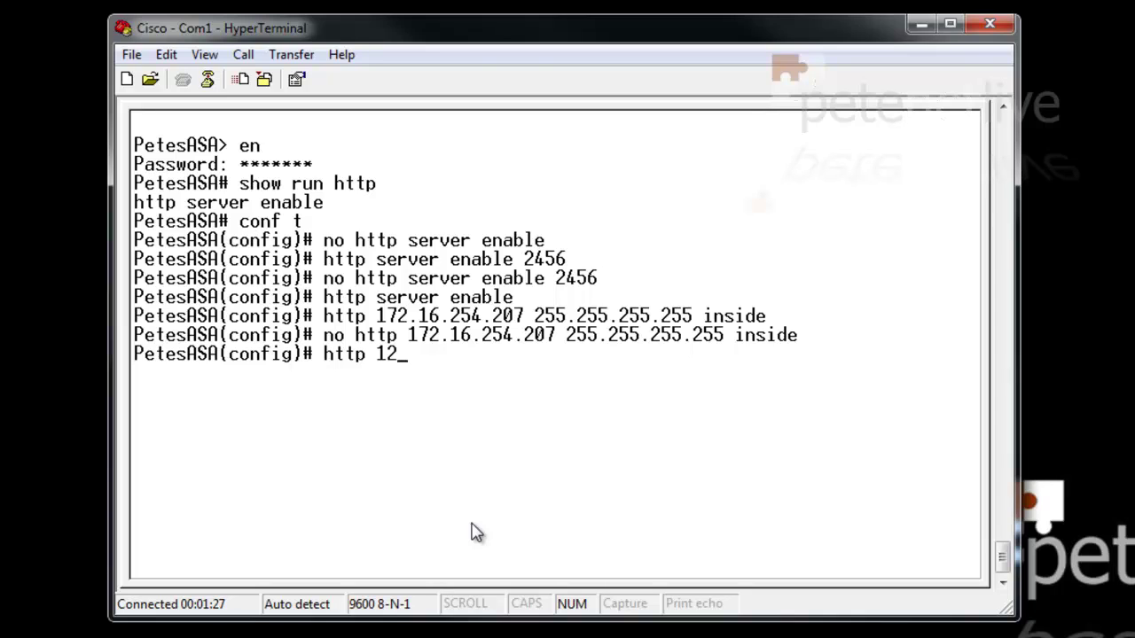
pyautogui.write('3.123.123.123')
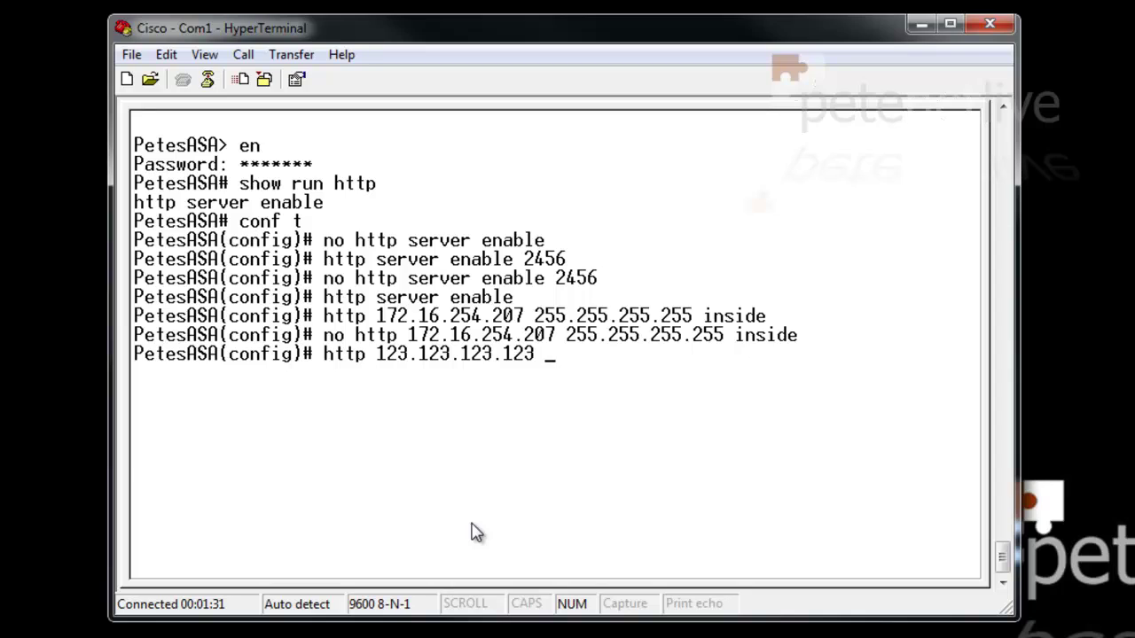
pyautogui.write(' 255.255')
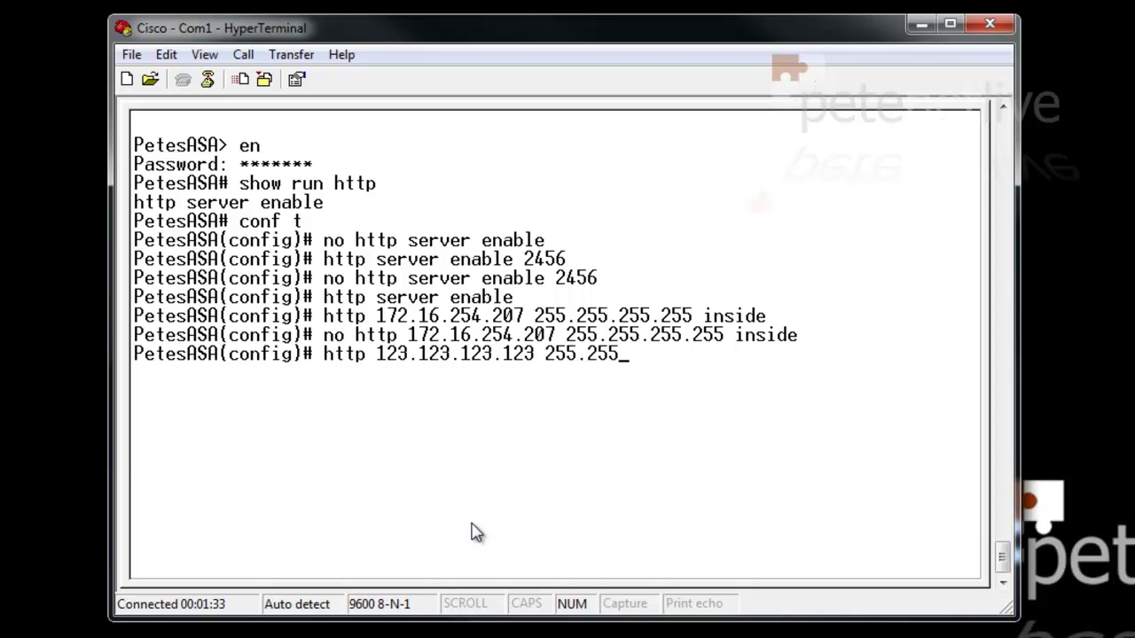
pyautogui.write('.255.255')
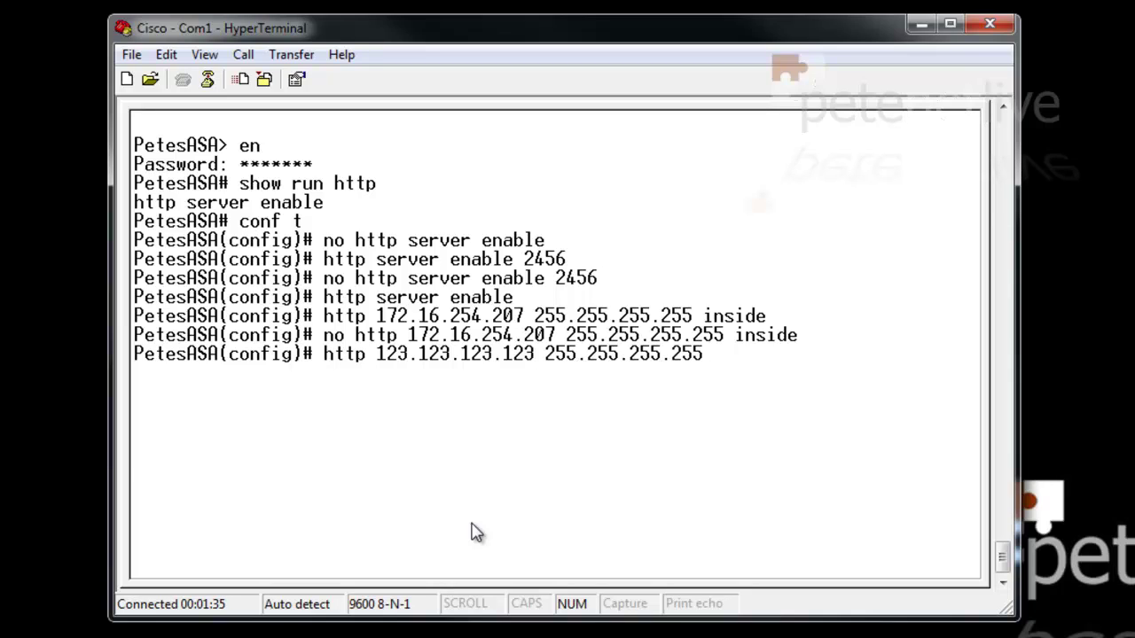
pyautogui.write(' outside')
pyautogui.press('Return')
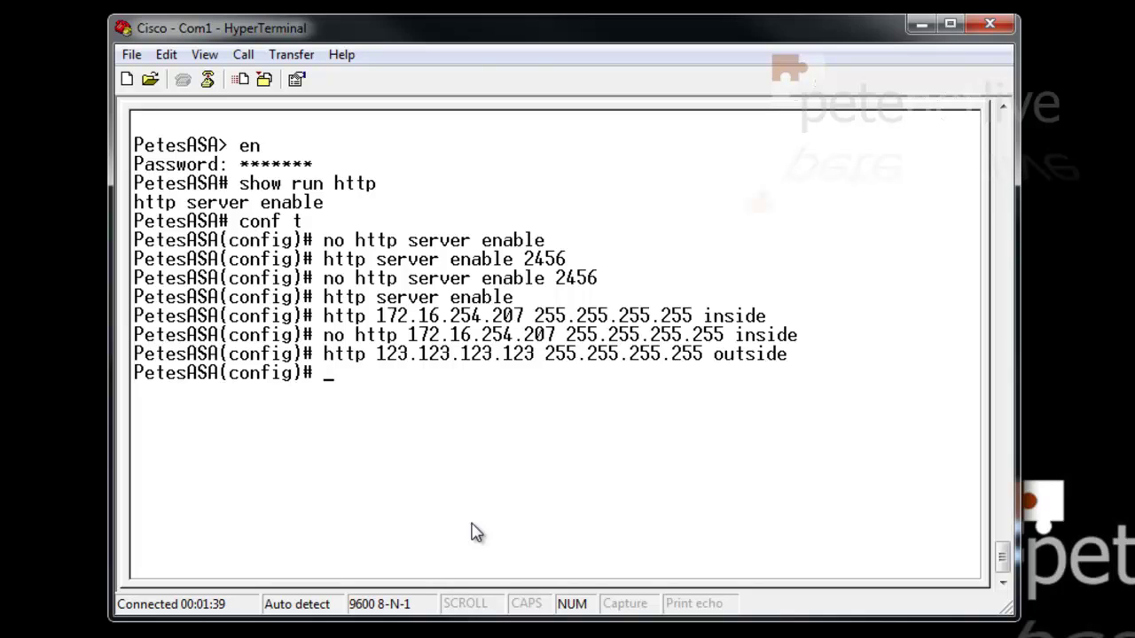
pyautogui.press('Up')
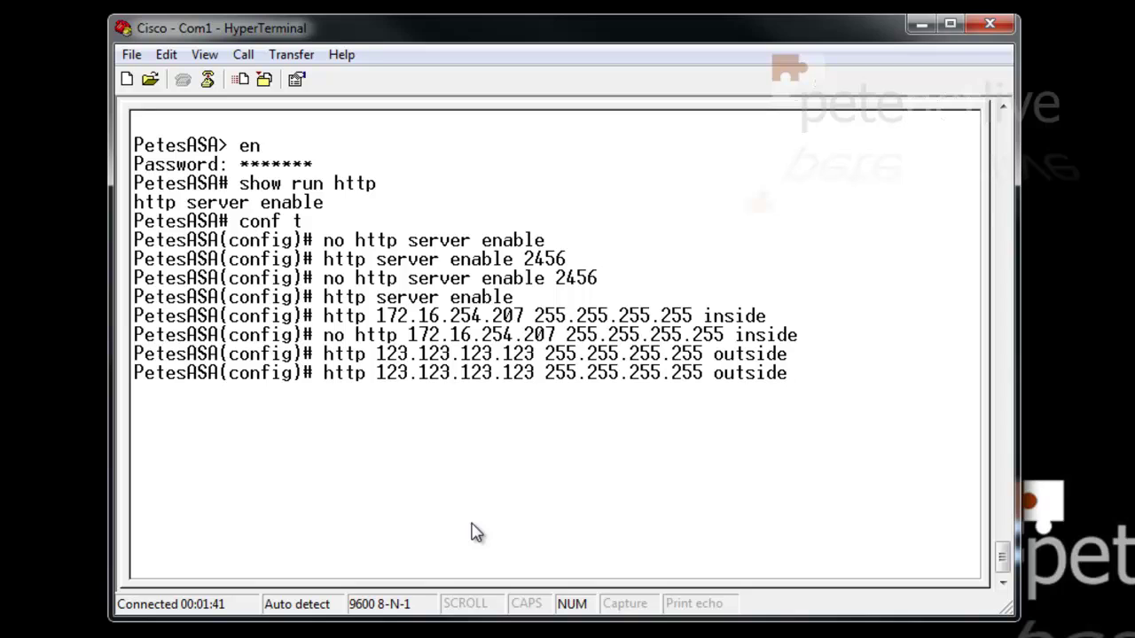
pyautogui.press('Left')
pyautogui.press('Left')
pyautogui.press('Left')
pyautogui.press('Left')
pyautogui.press('Left')
pyautogui.press('Left')
pyautogui.press('Left')
pyautogui.press('Left')
pyautogui.press('Left')
pyautogui.press('Left')
pyautogui.press('Left')
pyautogui.press('Left')
pyautogui.press('Left')
pyautogui.press('Left')
pyautogui.press('Left')
pyautogui.press('Left')
pyautogui.press('Left')
pyautogui.press('Left')
pyautogui.press('Left')
pyautogui.press('Left')
pyautogui.write('no')
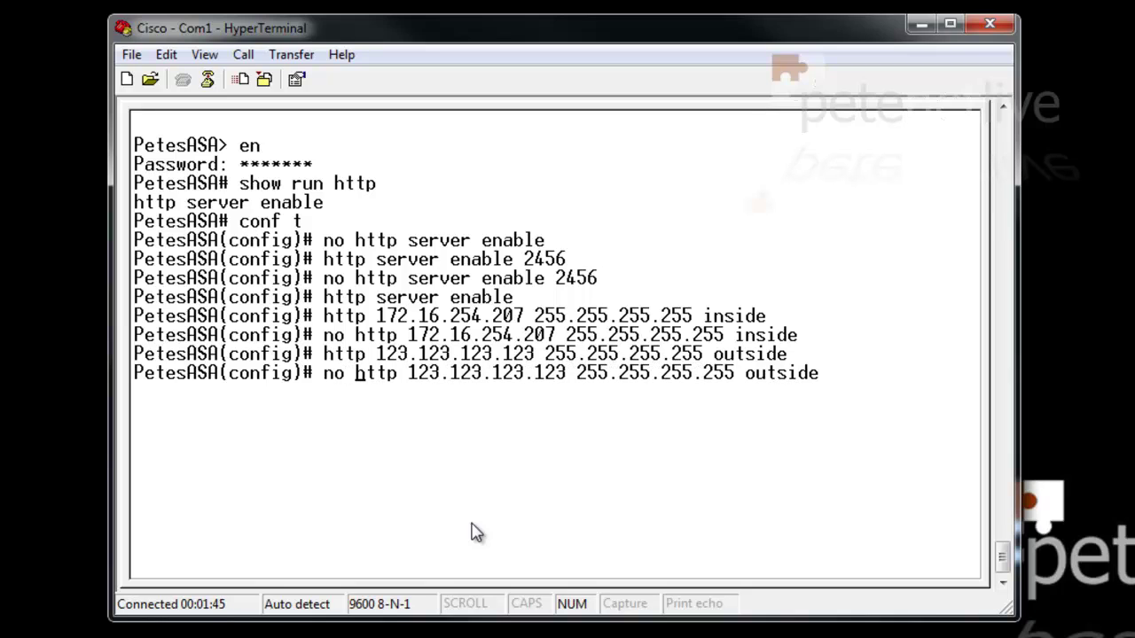
pyautogui.press('Right')
pyautogui.press('Right')
pyautogui.press('Right')
pyautogui.press('Right')
pyautogui.press('Right')
pyautogui.press('Right')
pyautogui.press('Right')
pyautogui.press('Right')
pyautogui.press('Right')
pyautogui.press('Right')
pyautogui.press('Right')
pyautogui.press('Right')
pyautogui.press('Right')
pyautogui.press('Right')
pyautogui.press('Right')
pyautogui.press('Right')
pyautogui.press('Right')
pyautogui.press('Right')
pyautogui.press('Right')
pyautogui.press('Right')
pyautogui.press('Return')
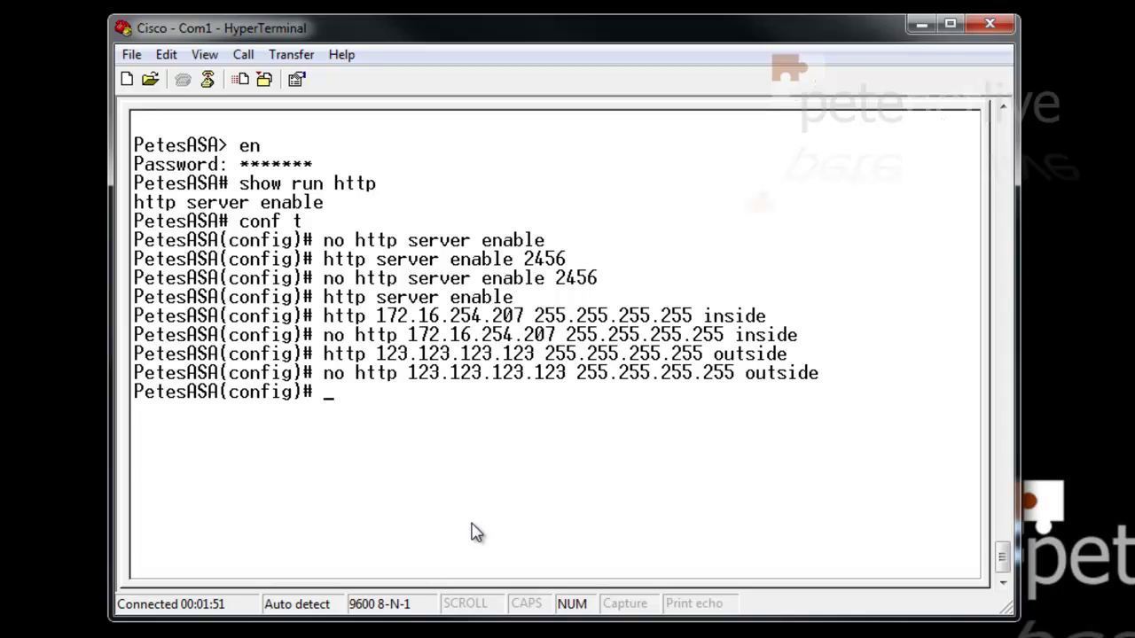
# Allow HTTP management from 0.0.0.0 0.0.0.0 on the inside interface
pyautogui.write('http 0.0.0.0')
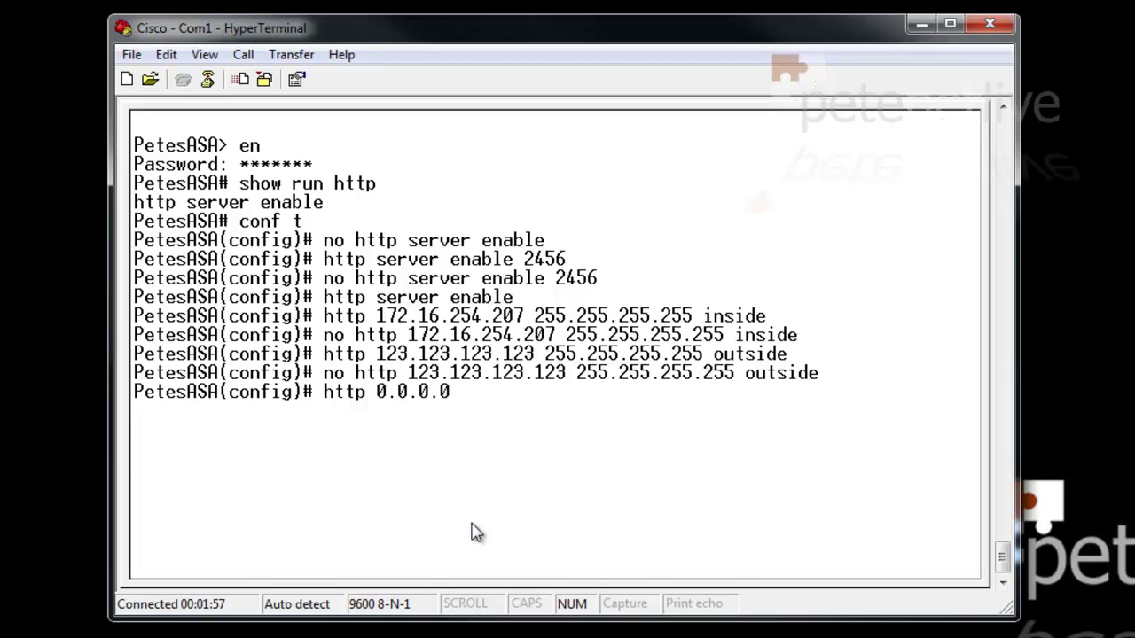
pyautogui.write(' 0.0.0.0')
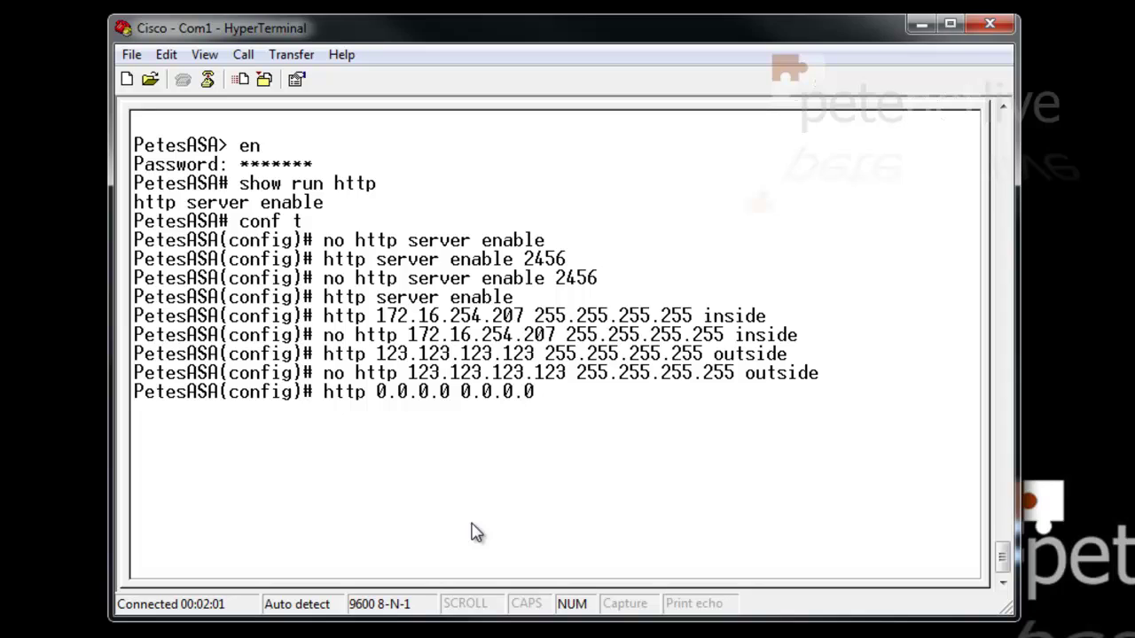
pyautogui.write(' inside')
pyautogui.press('Return')
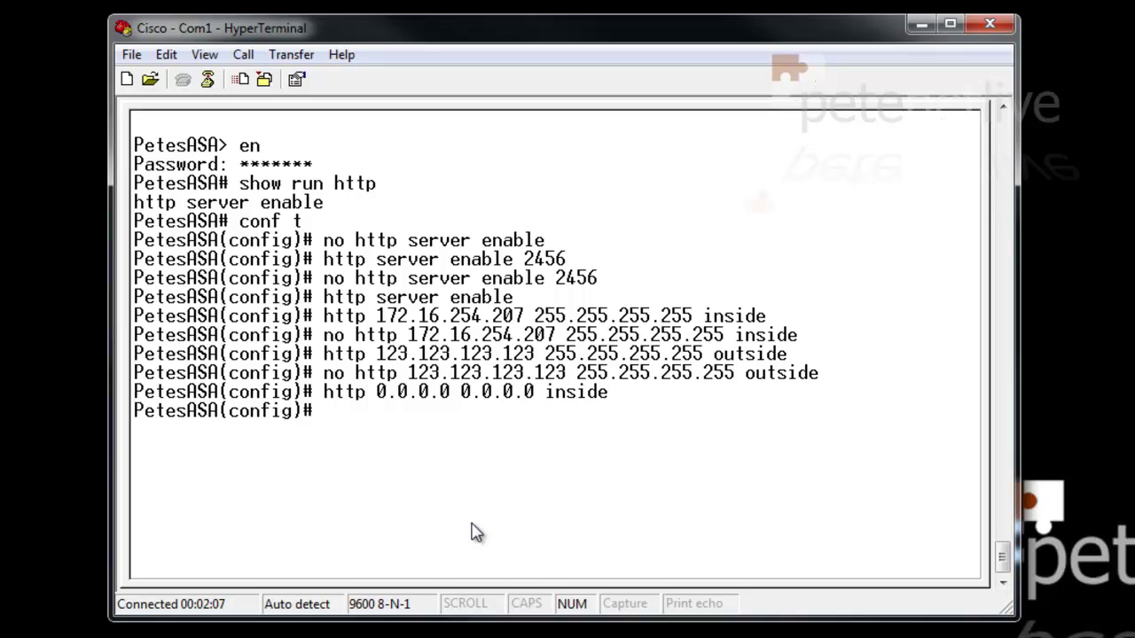
pyautogui.press('Return')
pyautogui.write('sho')
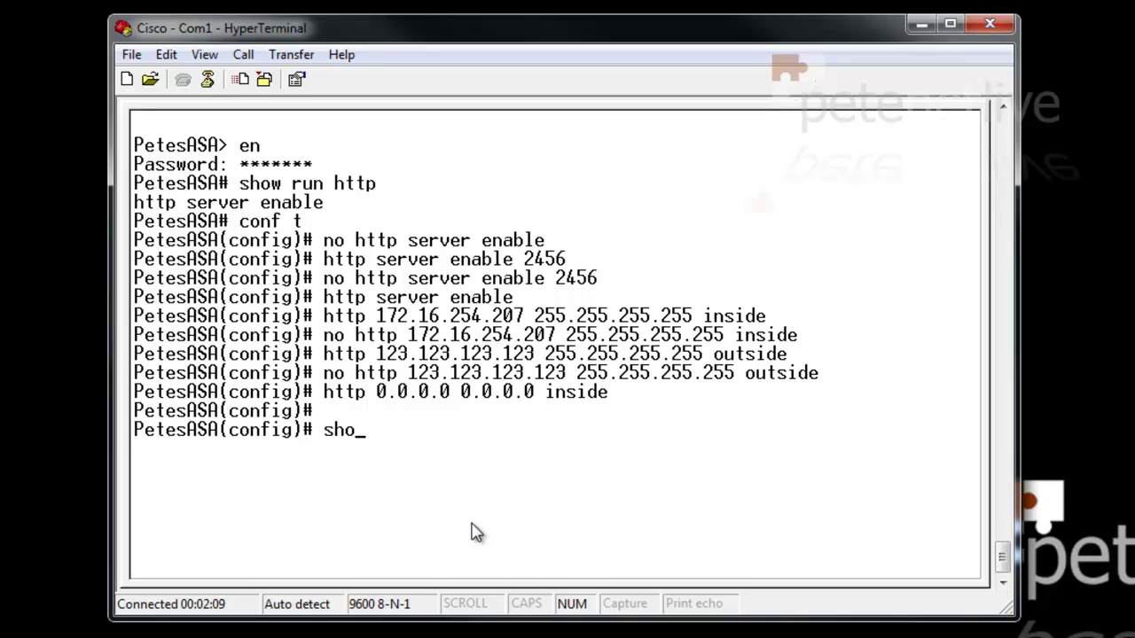
pyautogui.write('w run asdm')
# Confirm the ASDM image asdm-647.bin in the running config and flash listing
pyautogui.press('Return')
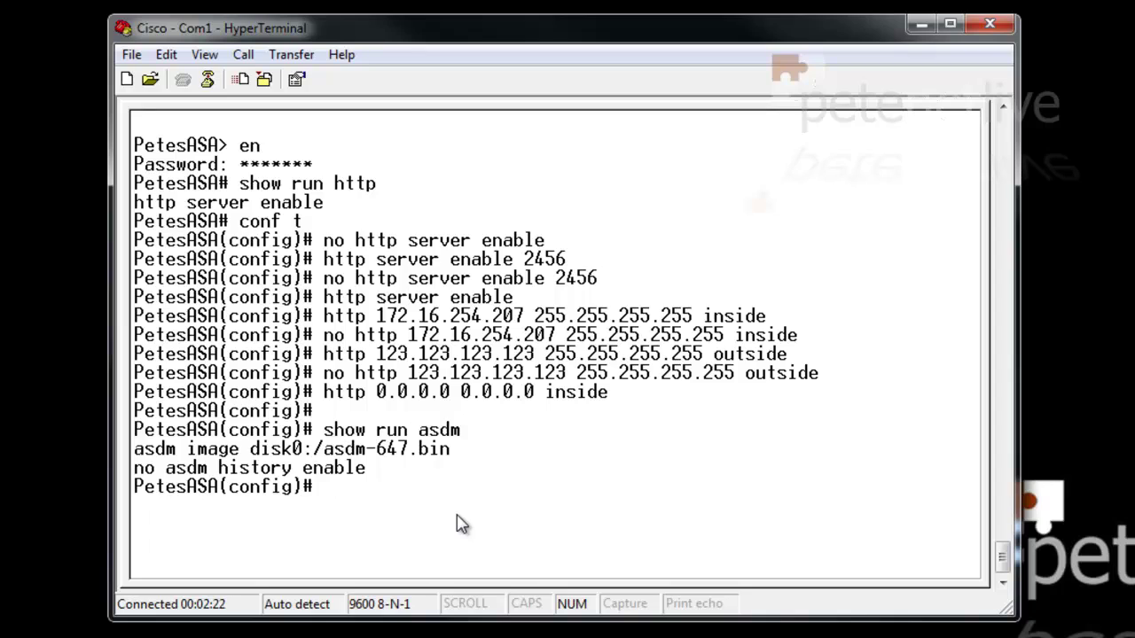
pyautogui.write('show fla')
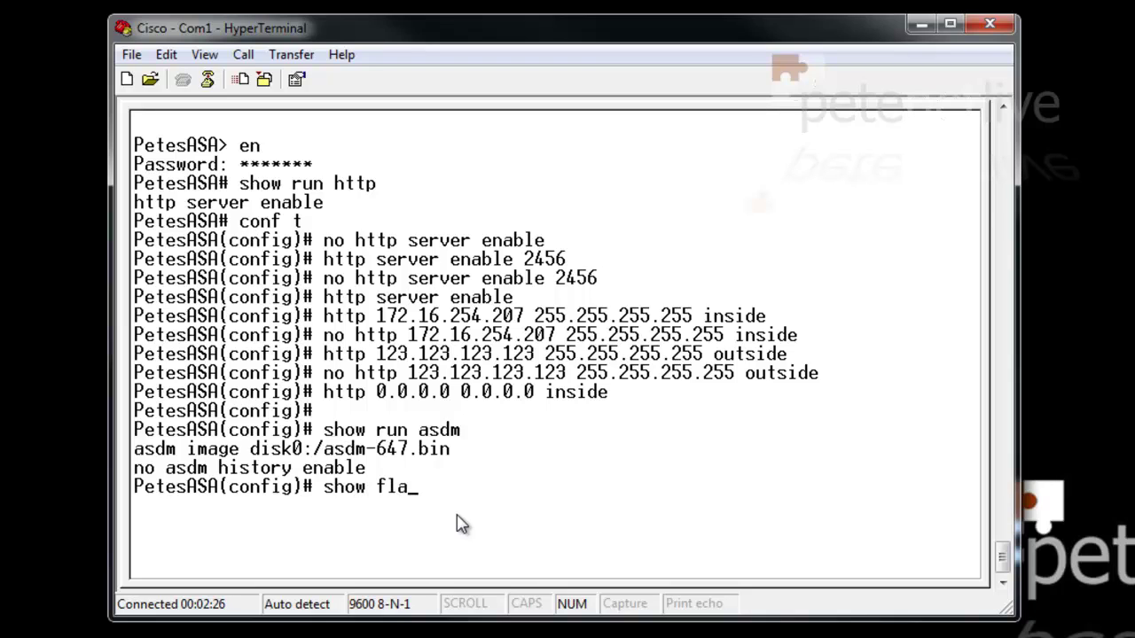
pyautogui.write('sh')
pyautogui.press('Return')
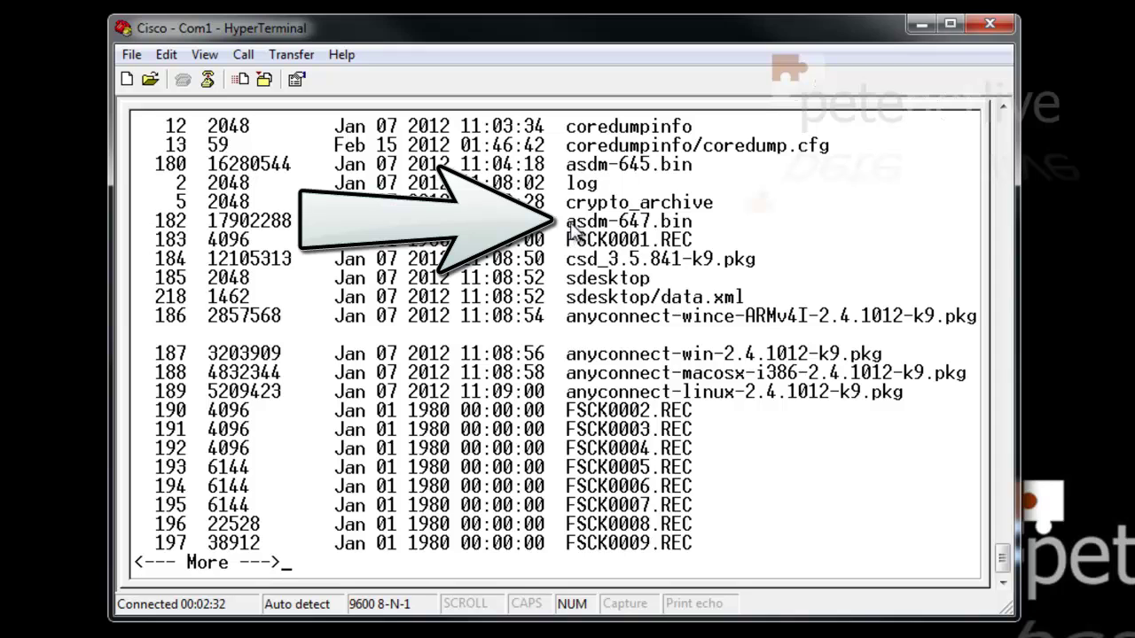
pyautogui.moveTo(568, 223); pyautogui.dragTo(700, 230)
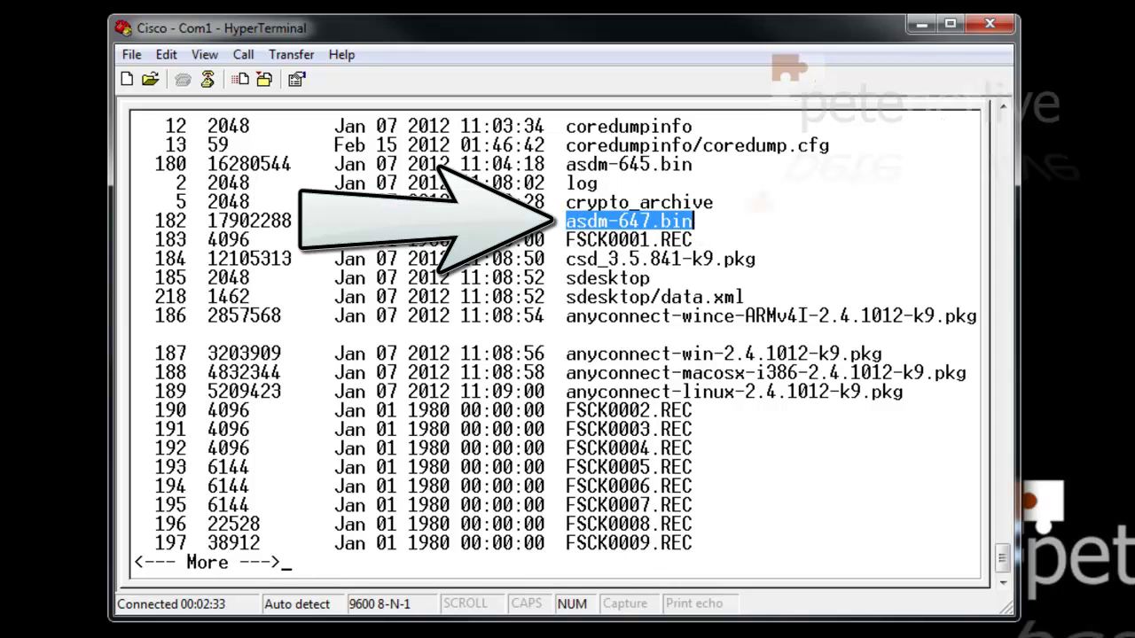
pyautogui.press('q')
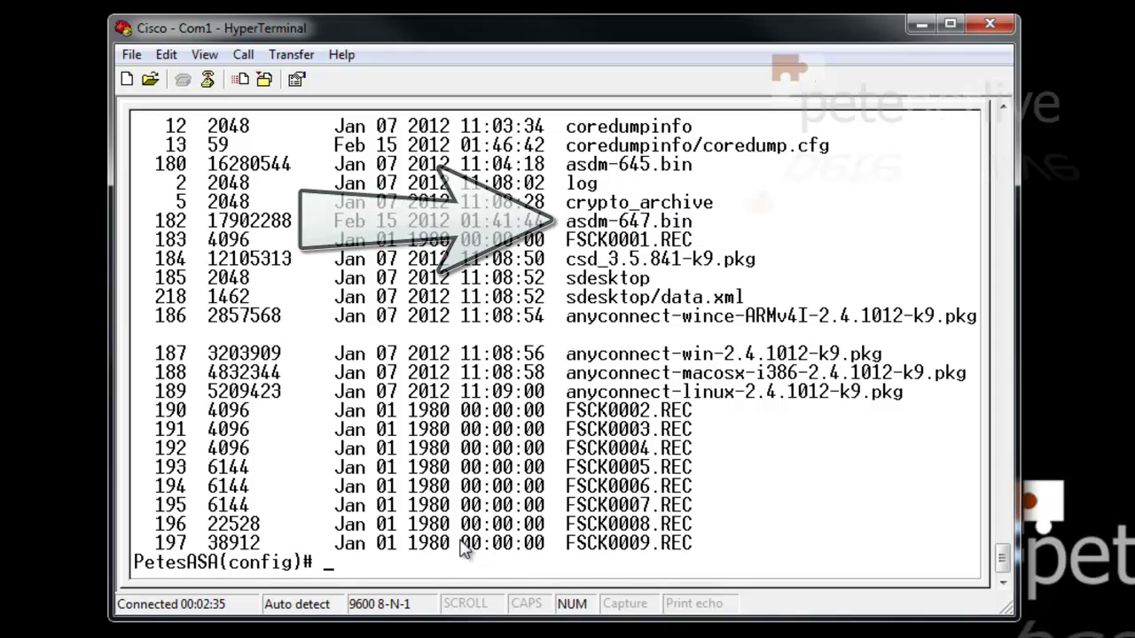
pyautogui.press('Return')
pyautogui.press('Return')
# Exit configuration and enable modes, then quit HyperTerminal, confirming the disconnect
pyautogui.write('exit')
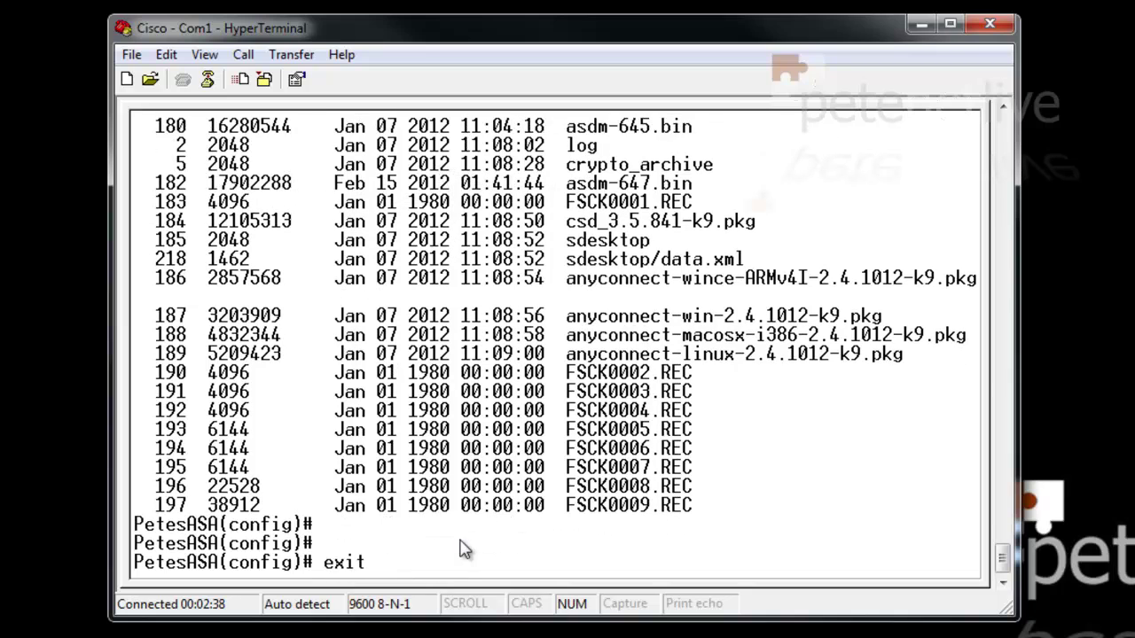
pyautogui.press('Return')
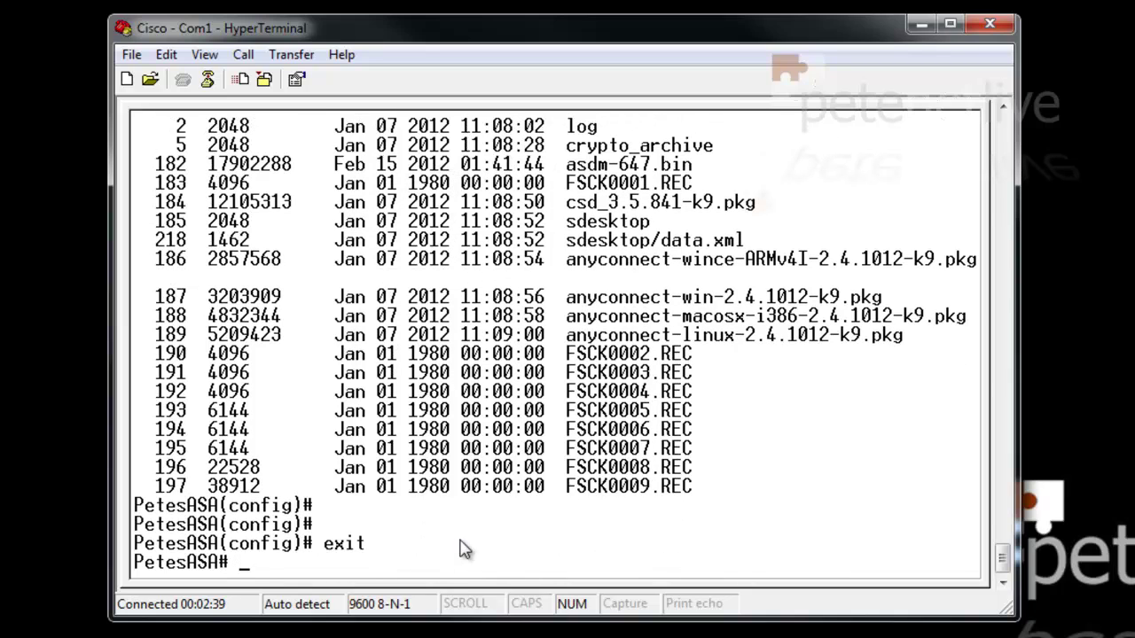
pyautogui.write('exit')
pyautogui.press('Return')
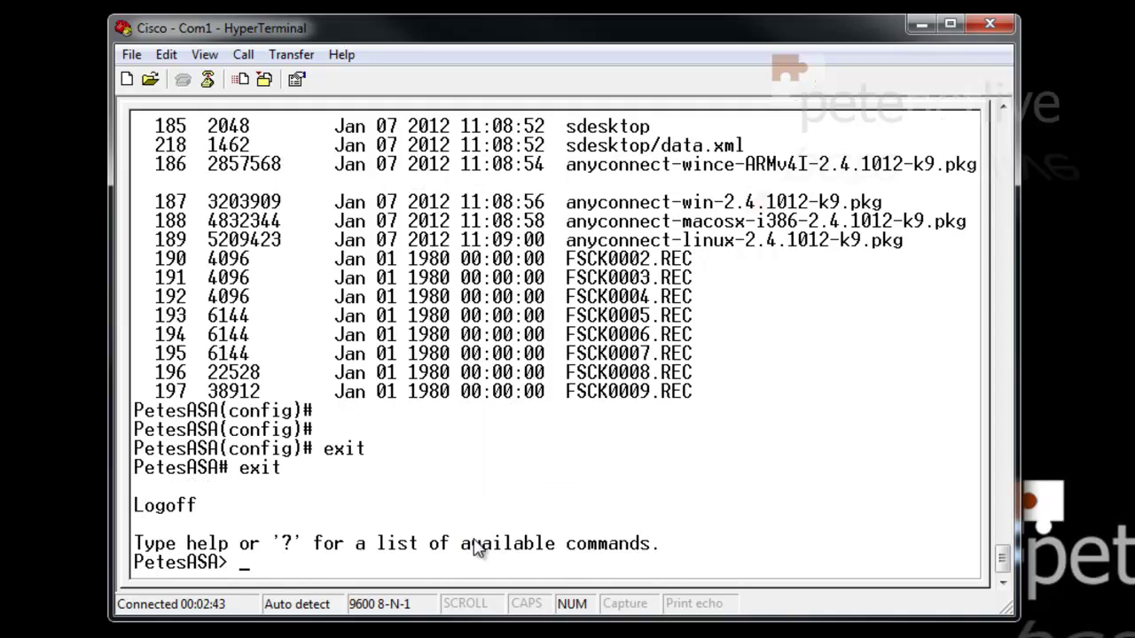
pyautogui.click(130, 55)
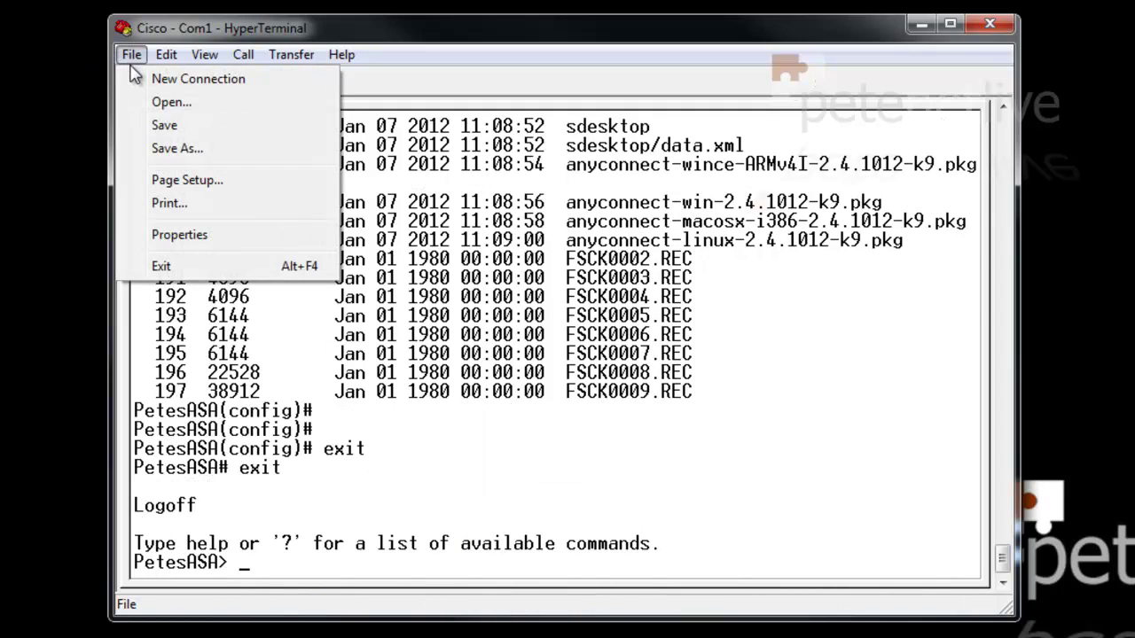
pyautogui.click(160, 266)
pyautogui.click(700, 425)
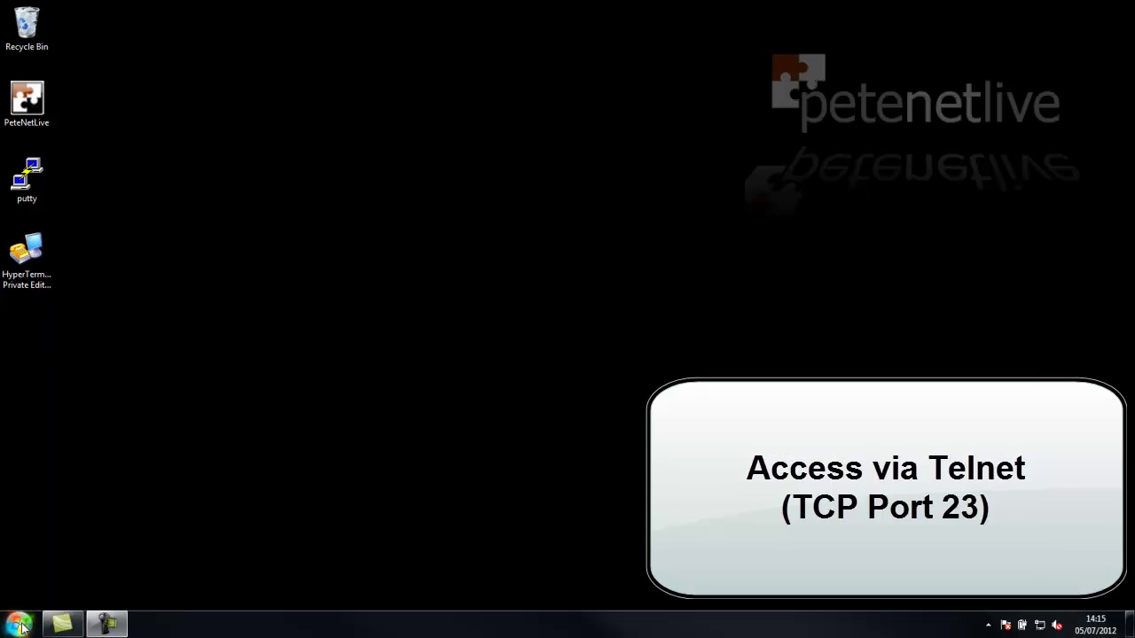
# Launch a Command Prompt and telnet to the ASA at 172.16.254.240
pyautogui.click(19, 624)
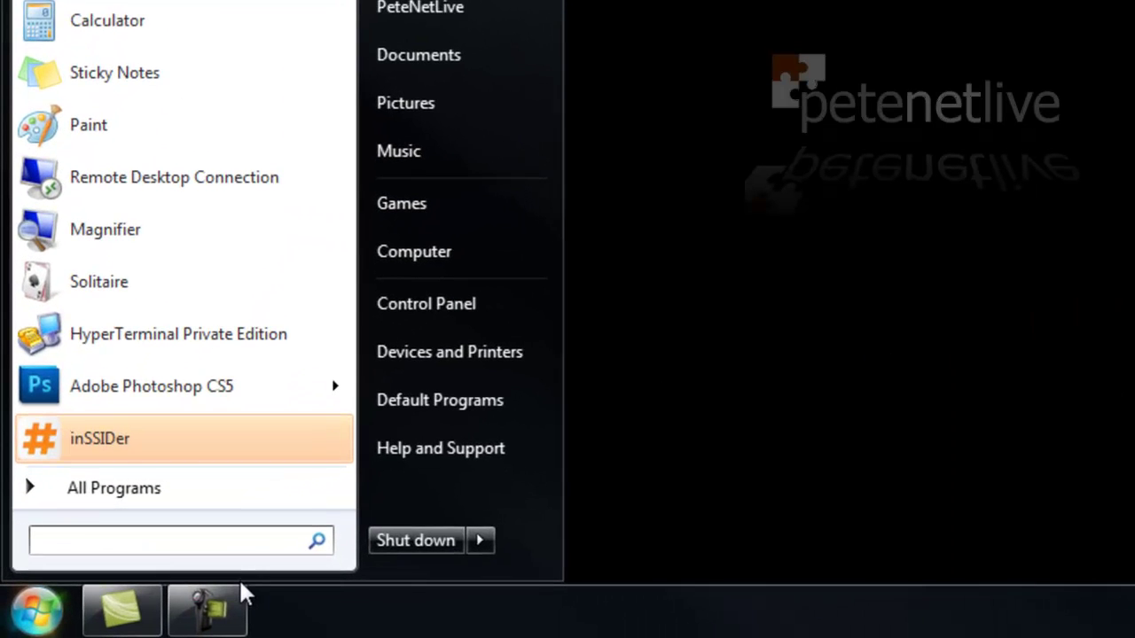
pyautogui.write('cmd')
pyautogui.hotkey('ctrl', 'shift', 'Return')
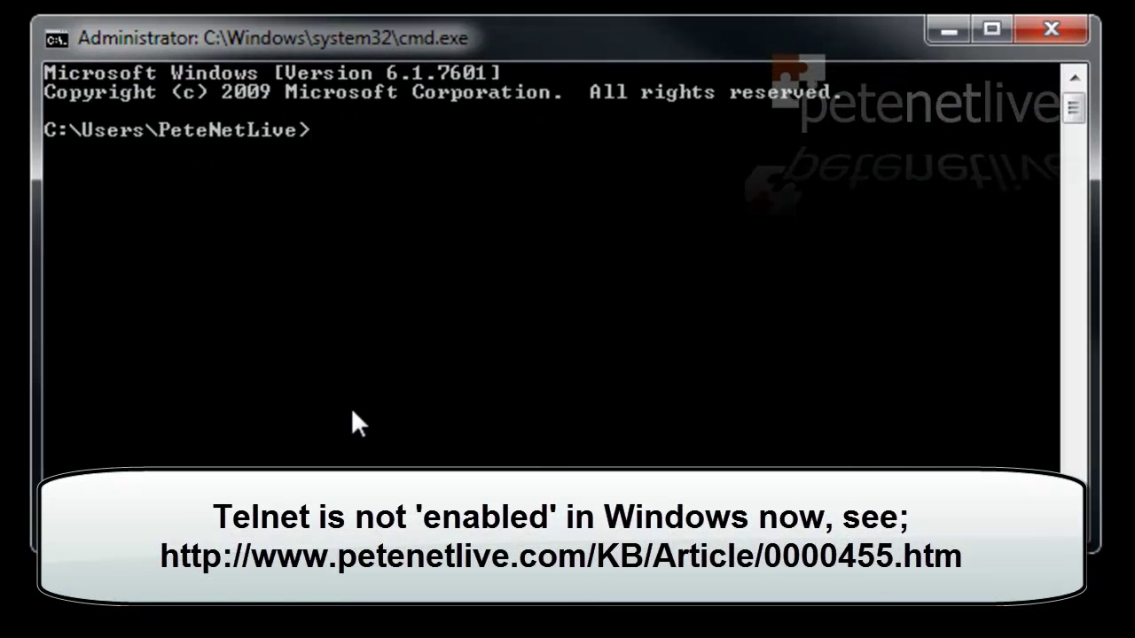
pyautogui.write('telnet ')
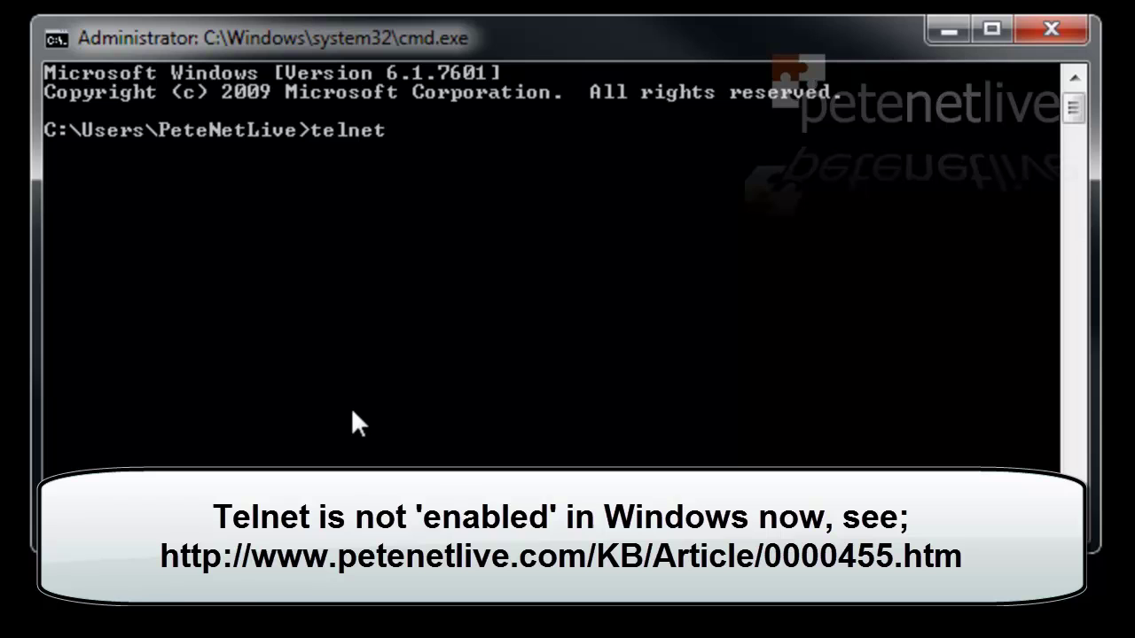
pyautogui.write('172.16.')
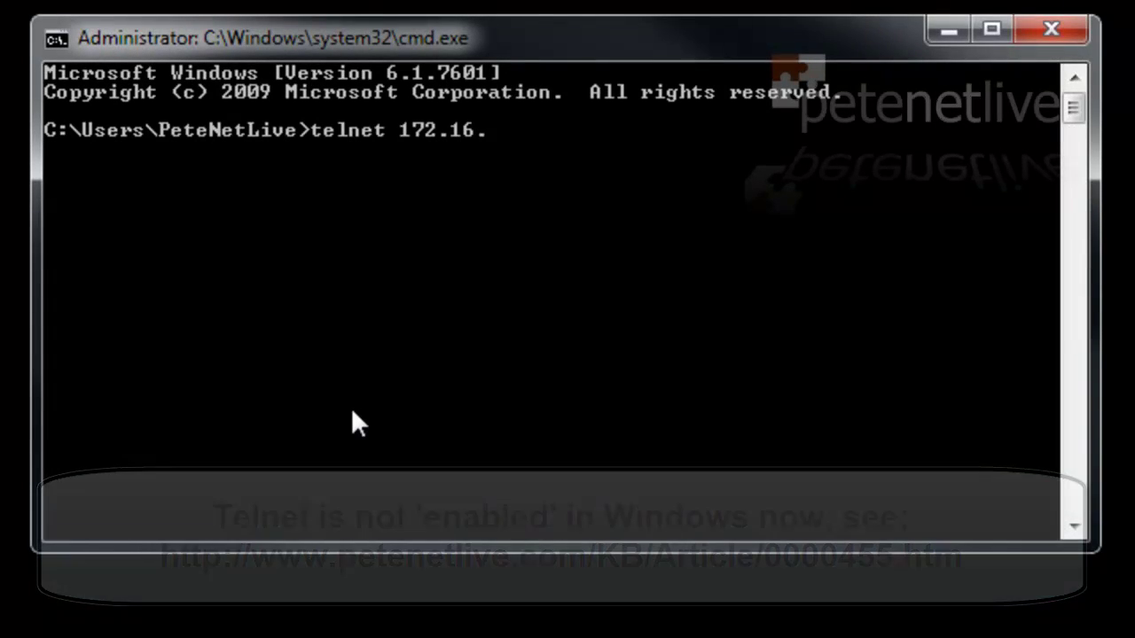
pyautogui.write('254.240')
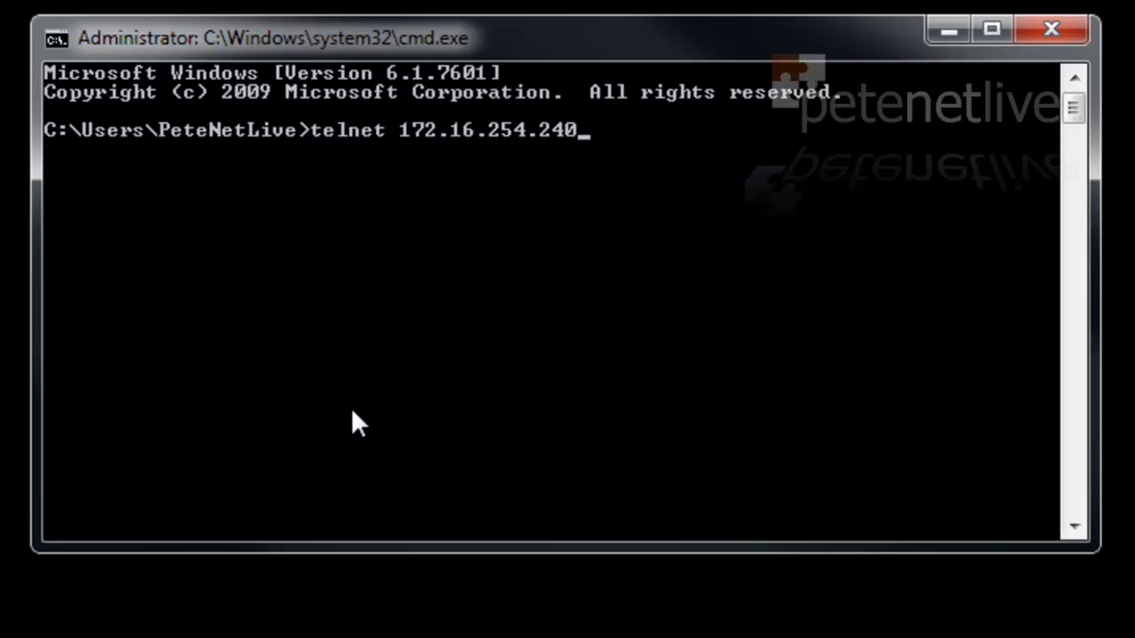
pyautogui.press('Return')
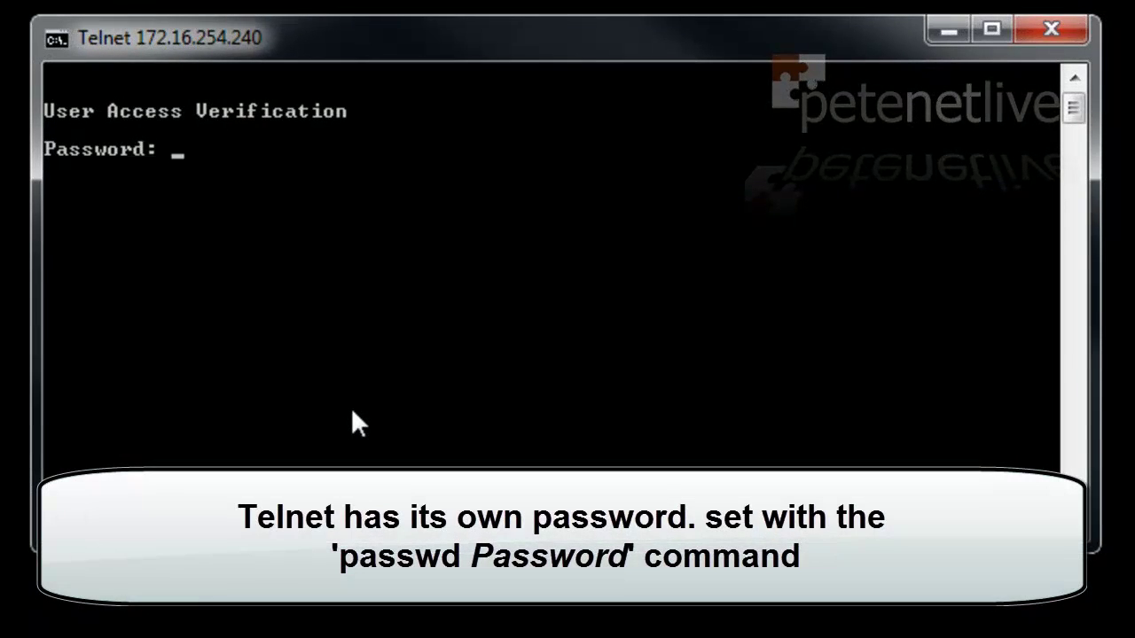
# Log in with the telnet password and reach privileged mode with the enable password
pyautogui.press('Return')
pyautogui.write('en')
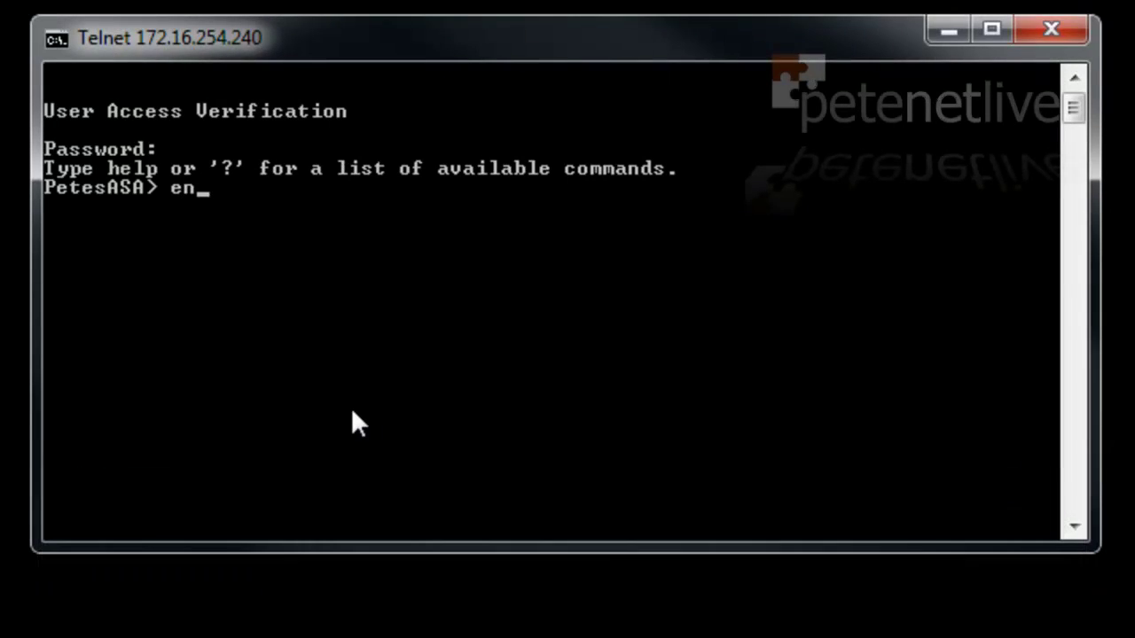
pyautogui.press('Return')
pyautogui.write('Passw')
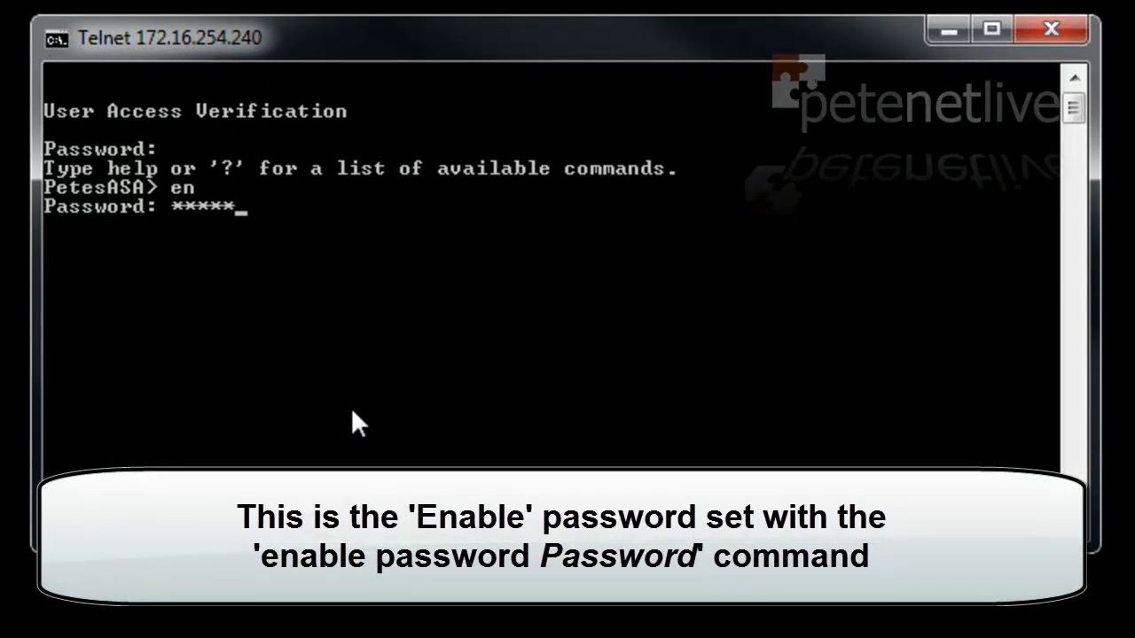
pyautogui.write('or')
pyautogui.press('Return')
# Exit the ASA session and close the Command Prompt
pyautogui.press('Return')
pyautogui.press('Return')
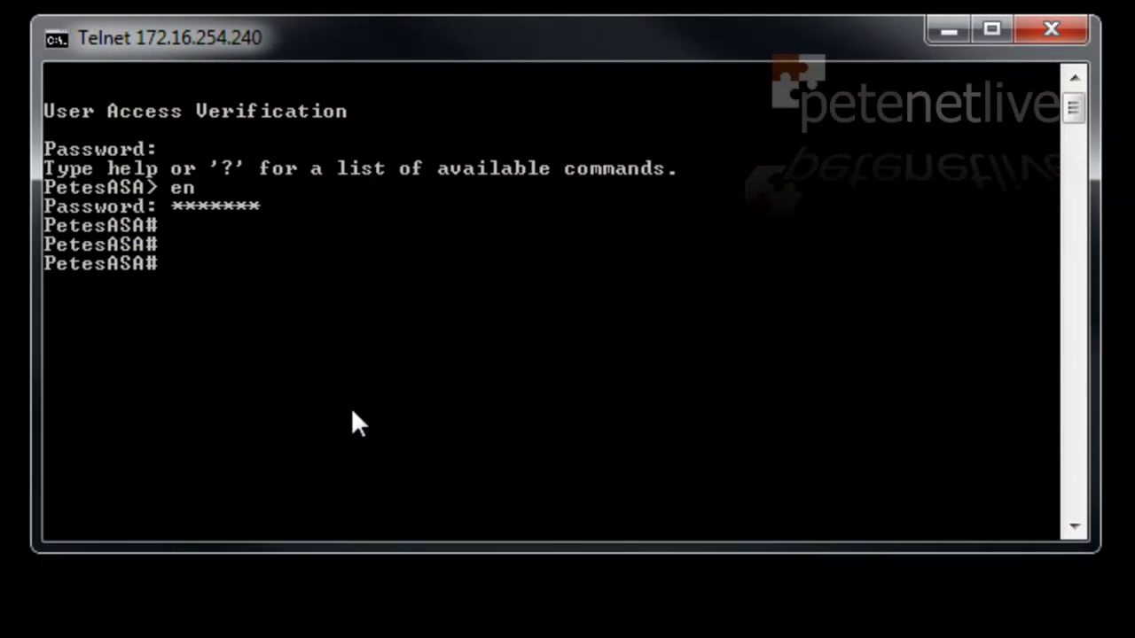
pyautogui.write('exit')
pyautogui.press('Return')
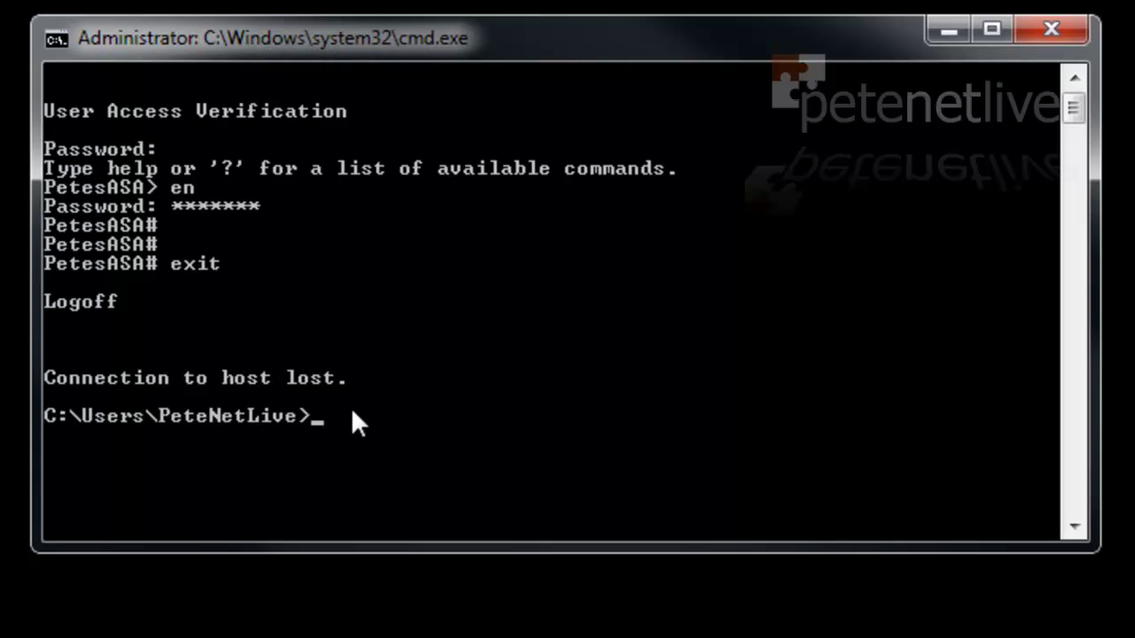
pyautogui.write('exit')
pyautogui.press('Return')
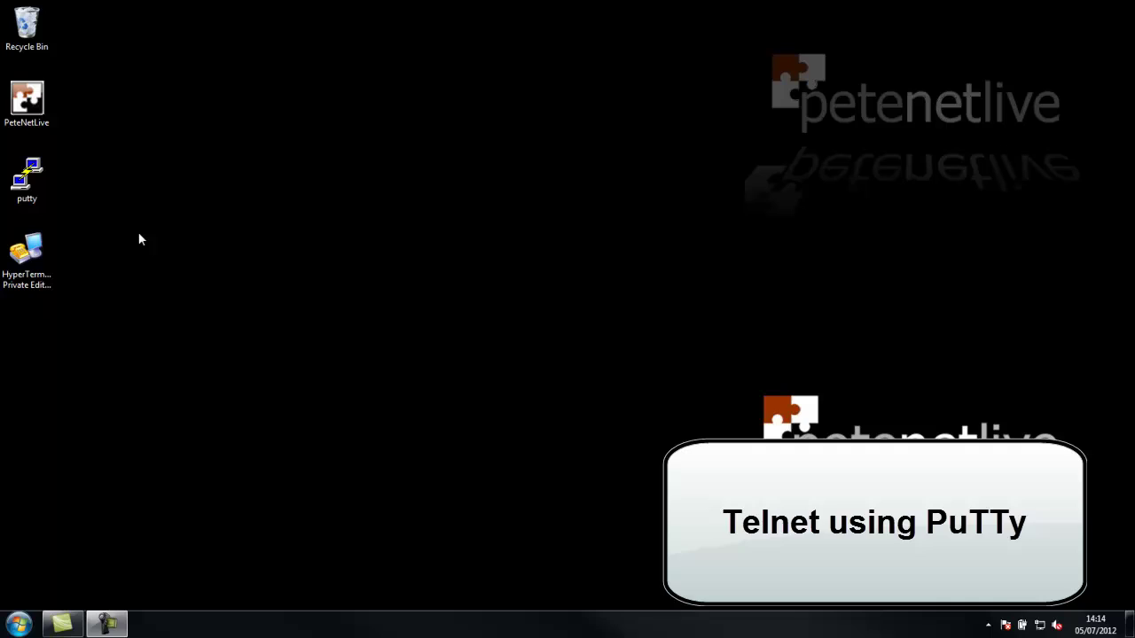
# Open a PuTTY Telnet session on port 23 to 172.16.254.240
pyautogui.doubleClick(35, 179)
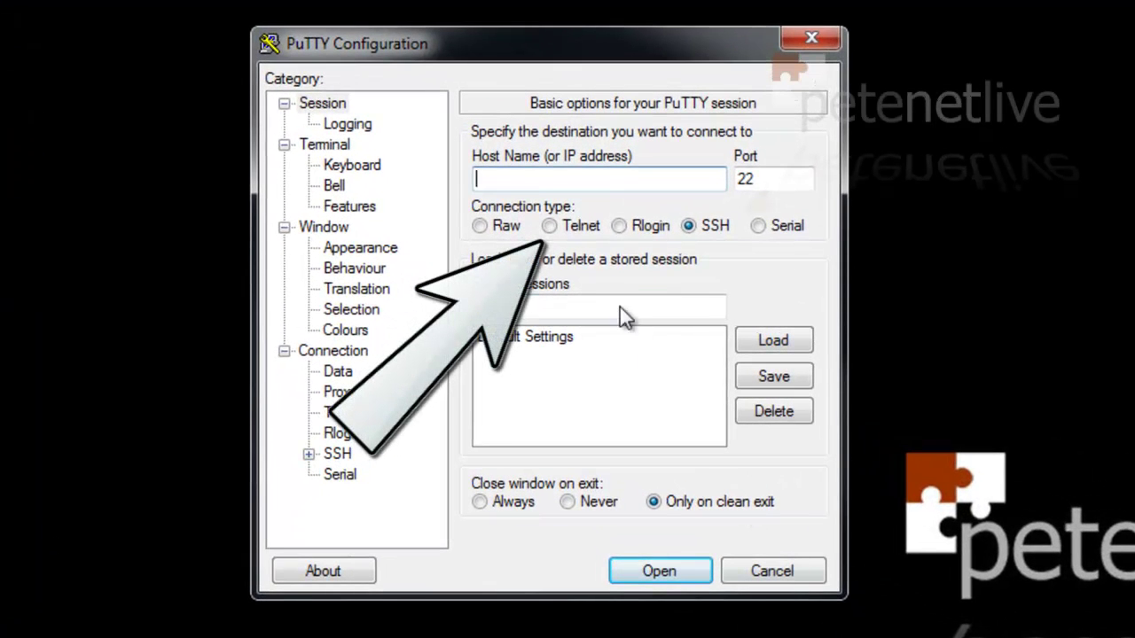
pyautogui.click(548, 226)
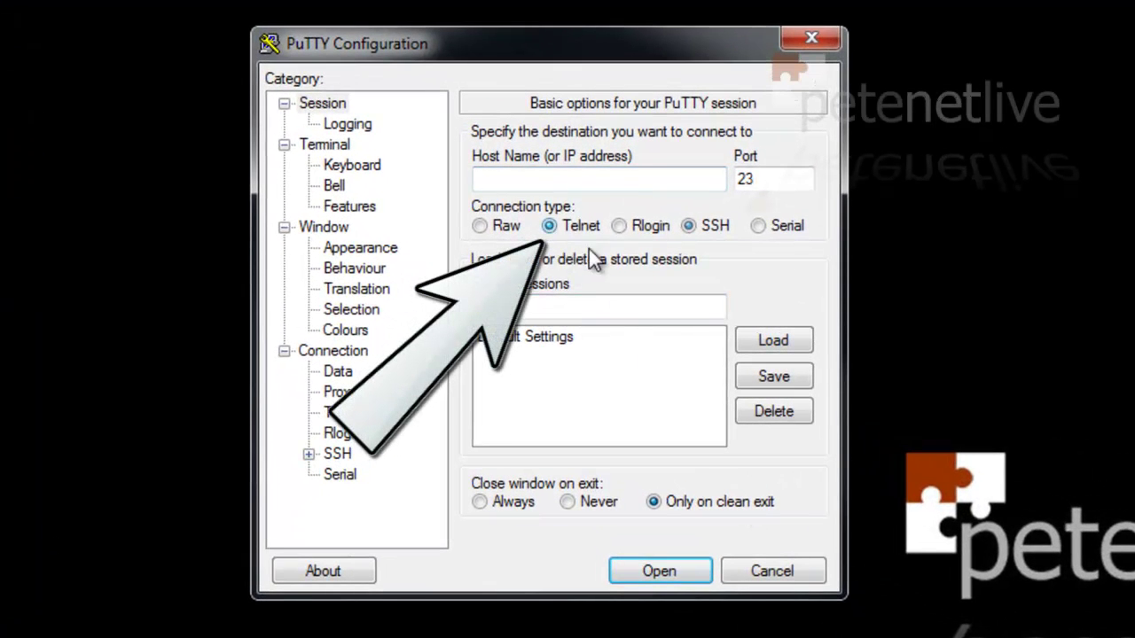
pyautogui.click(497, 181)
pyautogui.write('1')
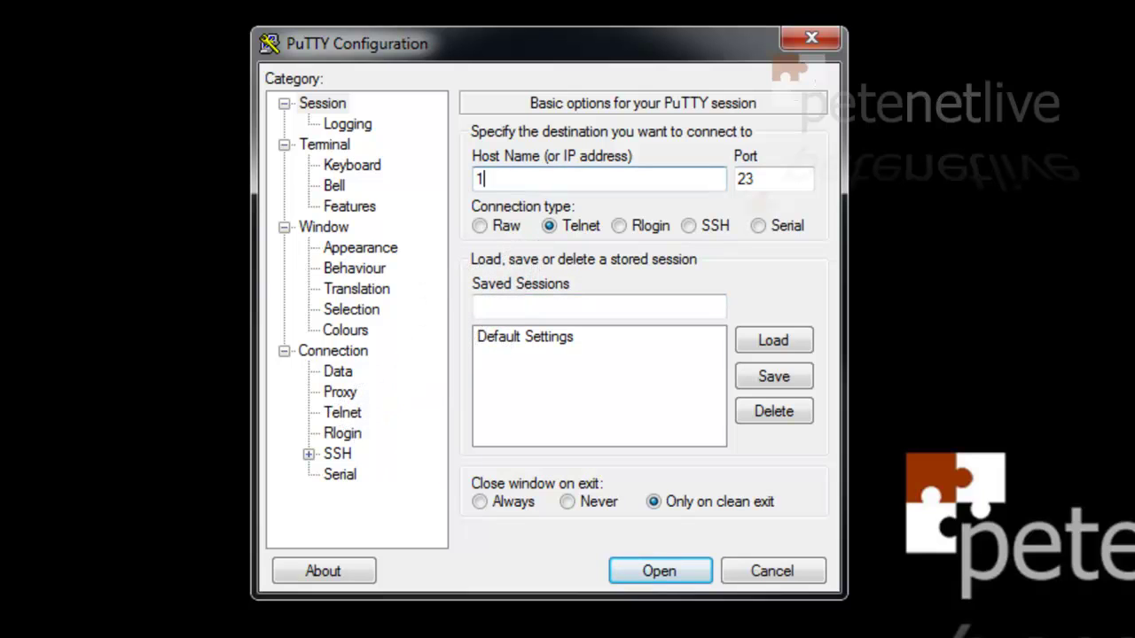
pyautogui.write('72.16.254.240')
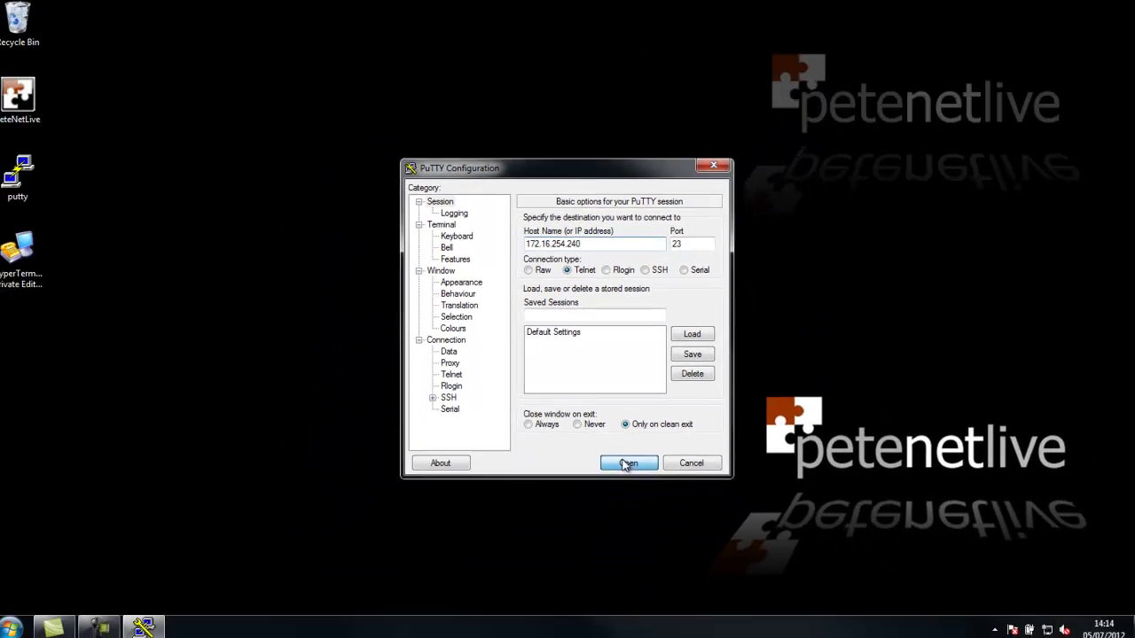
pyautogui.click(660, 571)
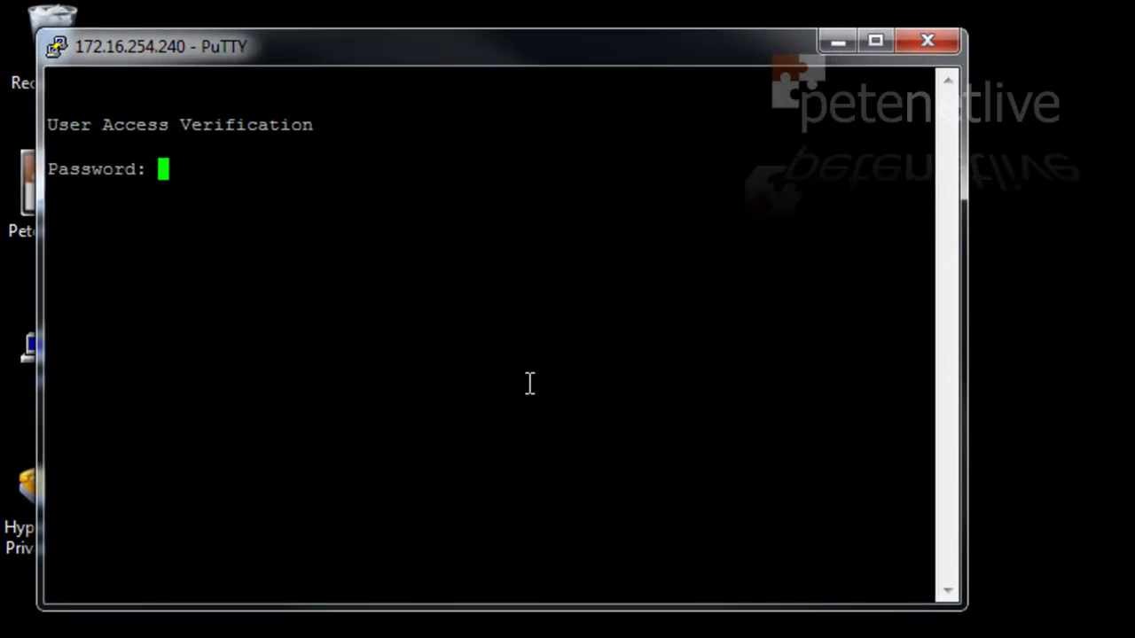
# Log in, reach privileged mode with the enable password, and exit the session
pyautogui.press('Return')
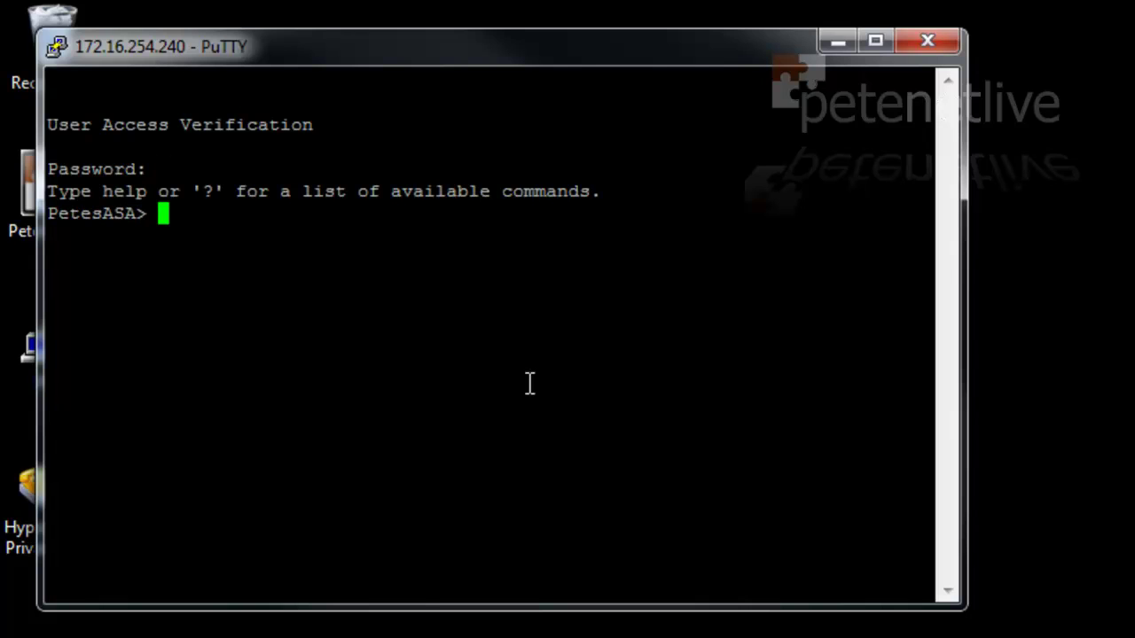
pyautogui.write('en')
pyautogui.press('Return')
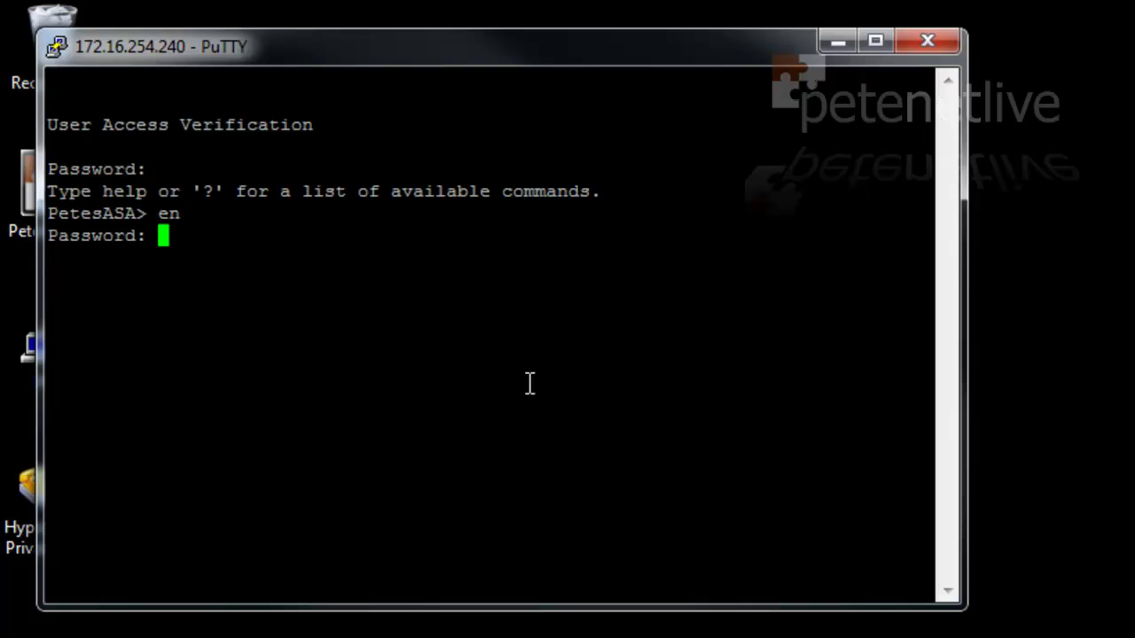
pyautogui.write('*******')
pyautogui.press('Return')
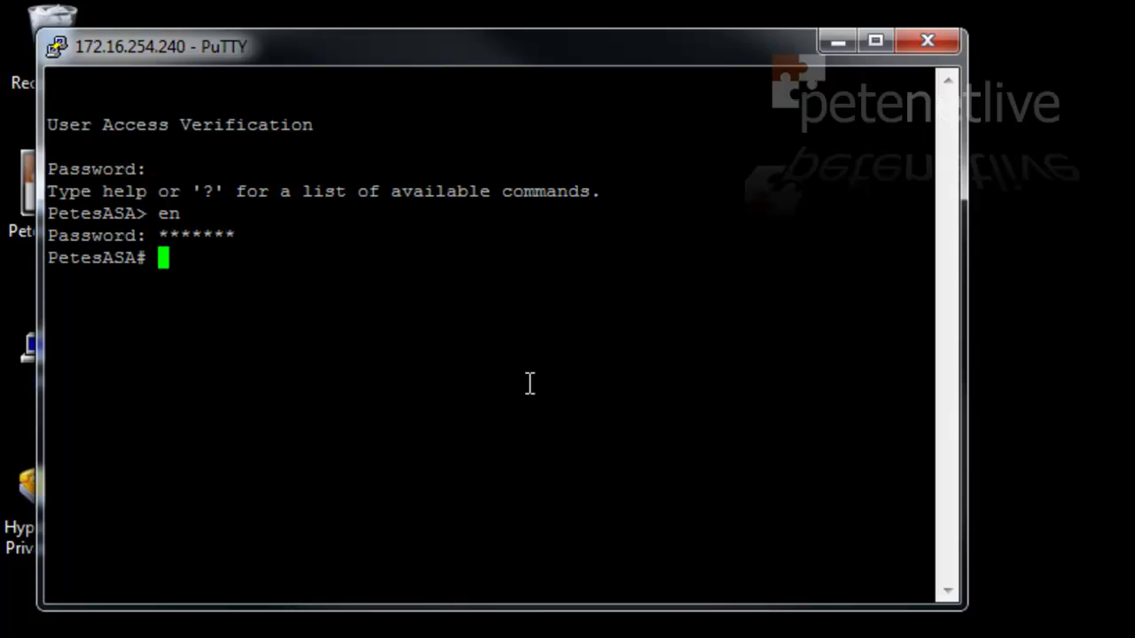
pyautogui.press('Return')
pyautogui.press('Return')
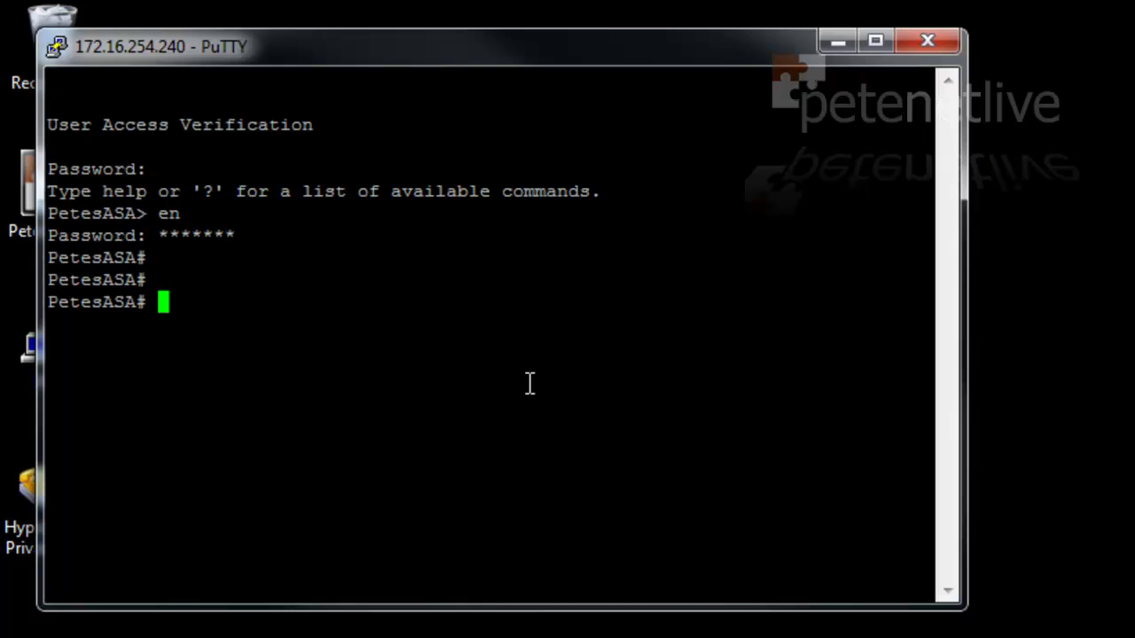
pyautogui.write('exit')
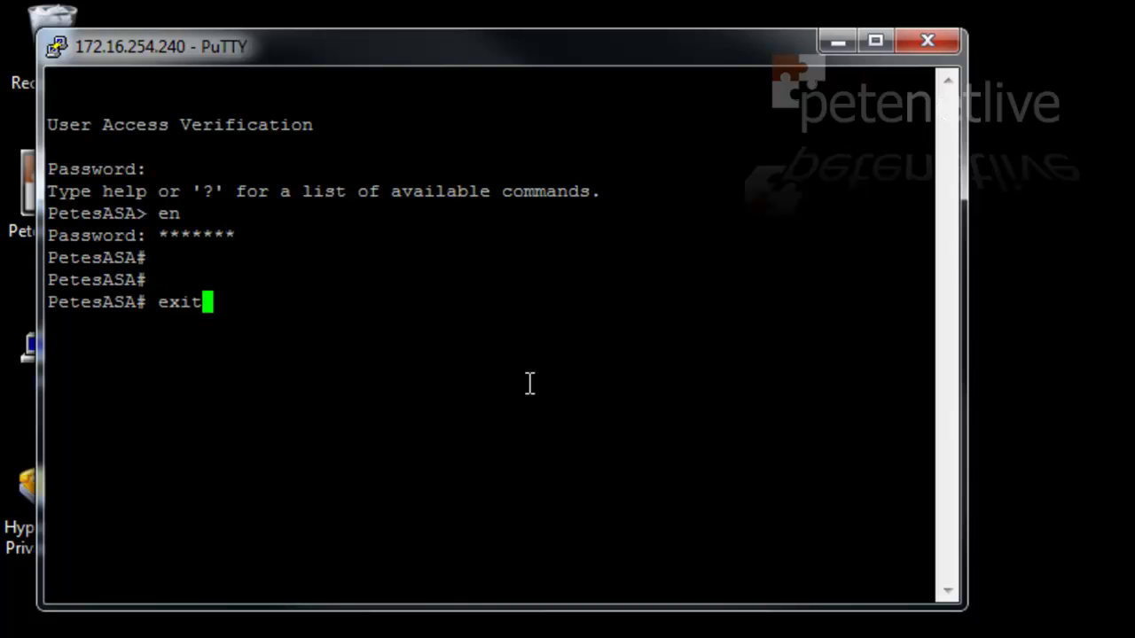
pyautogui.press('Return')
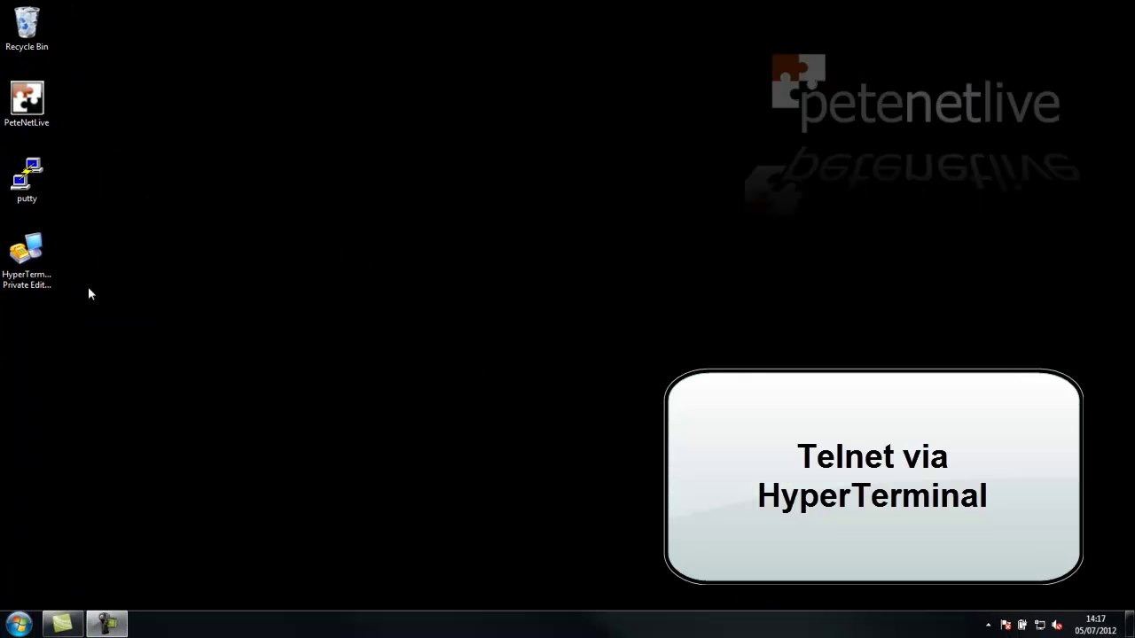
# Create HyperTerminal connection 'Firewall - telnet' over TCP/IP (Winsock) to host 172.16.254.240
pyautogui.doubleClick(26, 256)
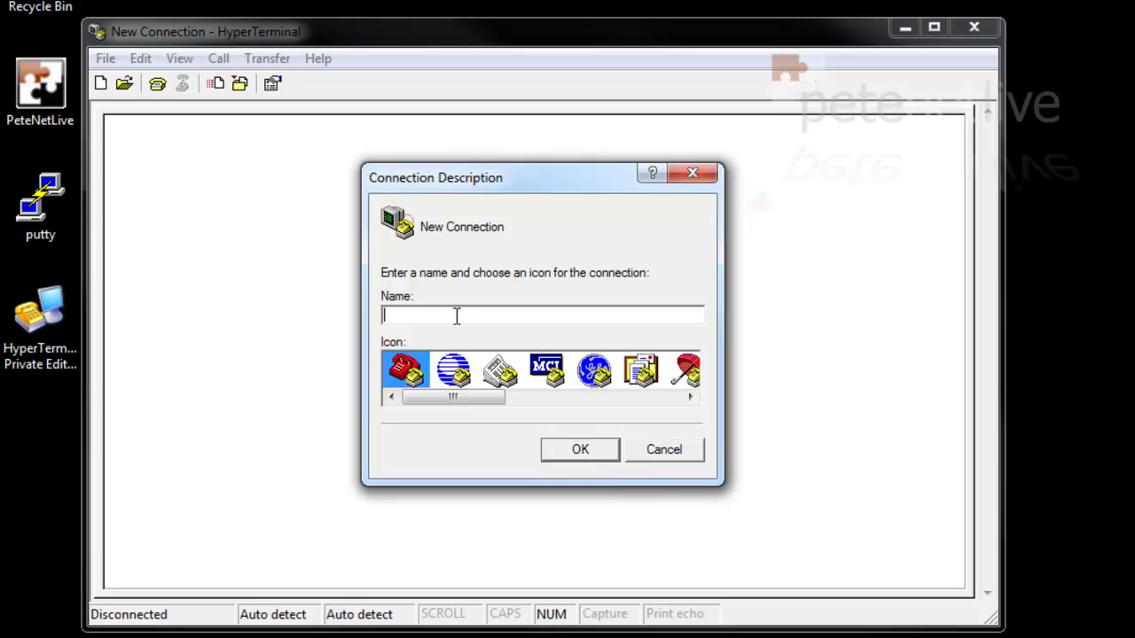
pyautogui.write('Firewall - telnet')
pyautogui.click(579, 454)
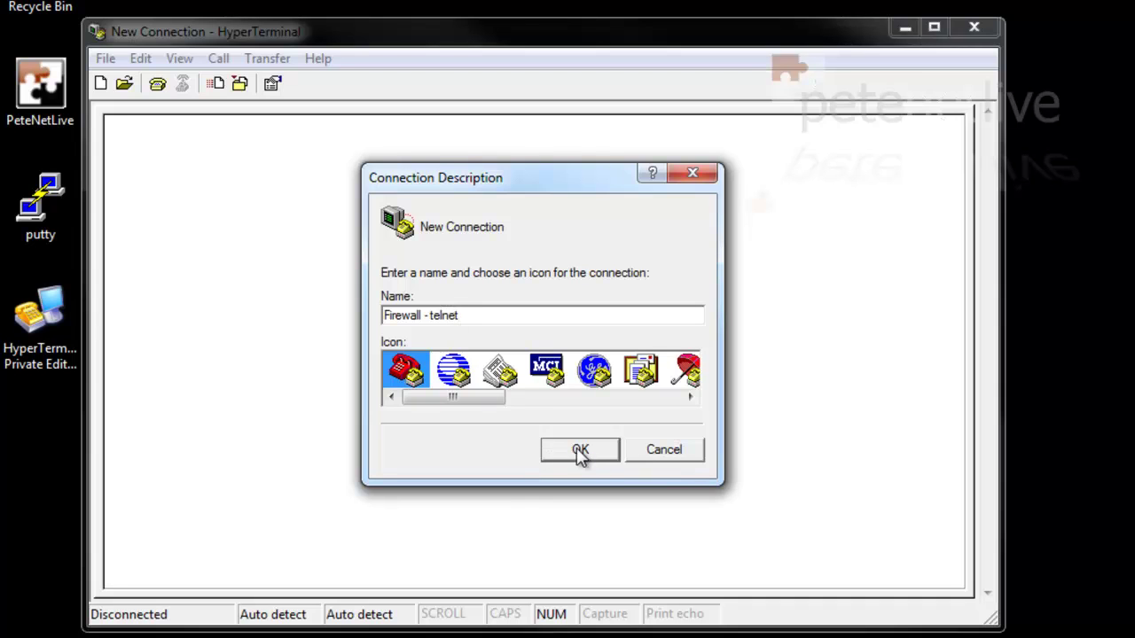
pyautogui.click(576, 410)
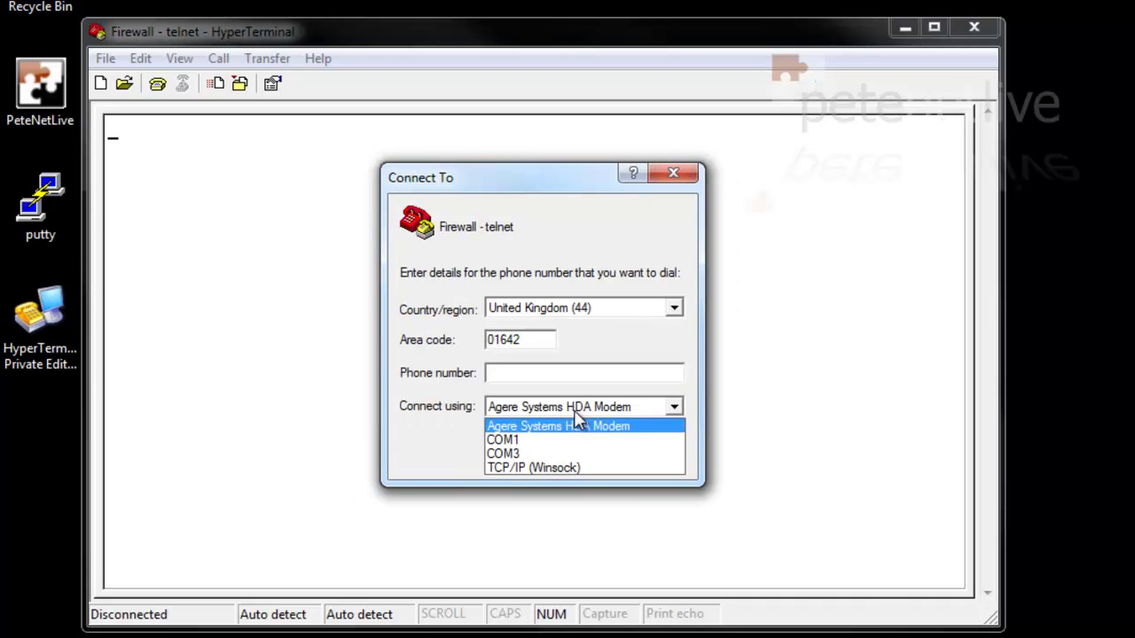
pyautogui.click(562, 472)
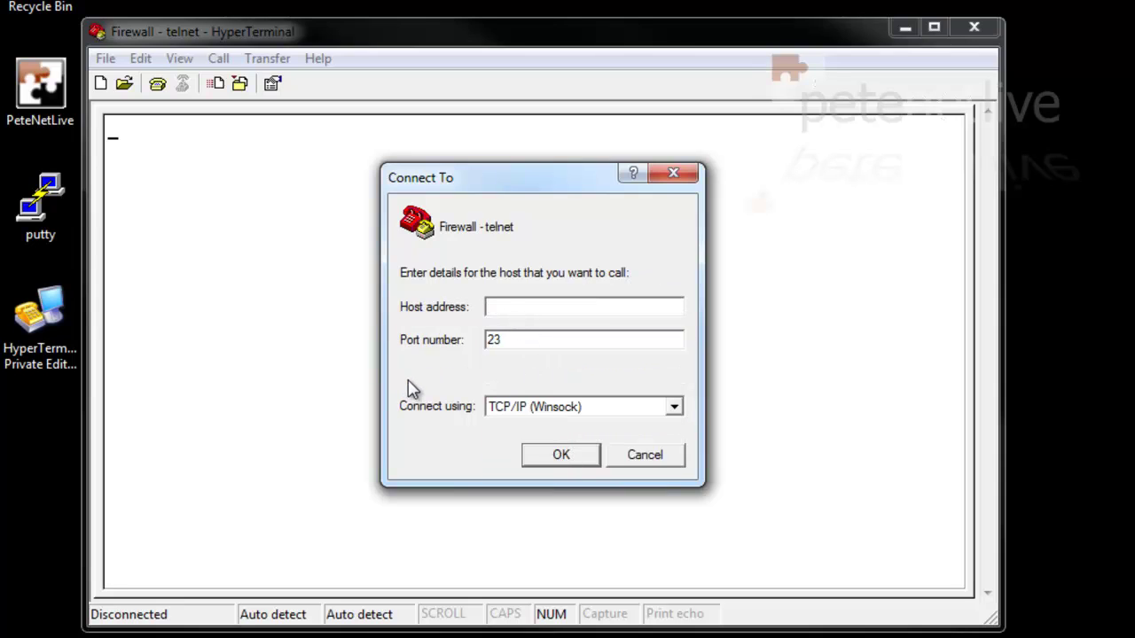
pyautogui.write('172.16.254.240')
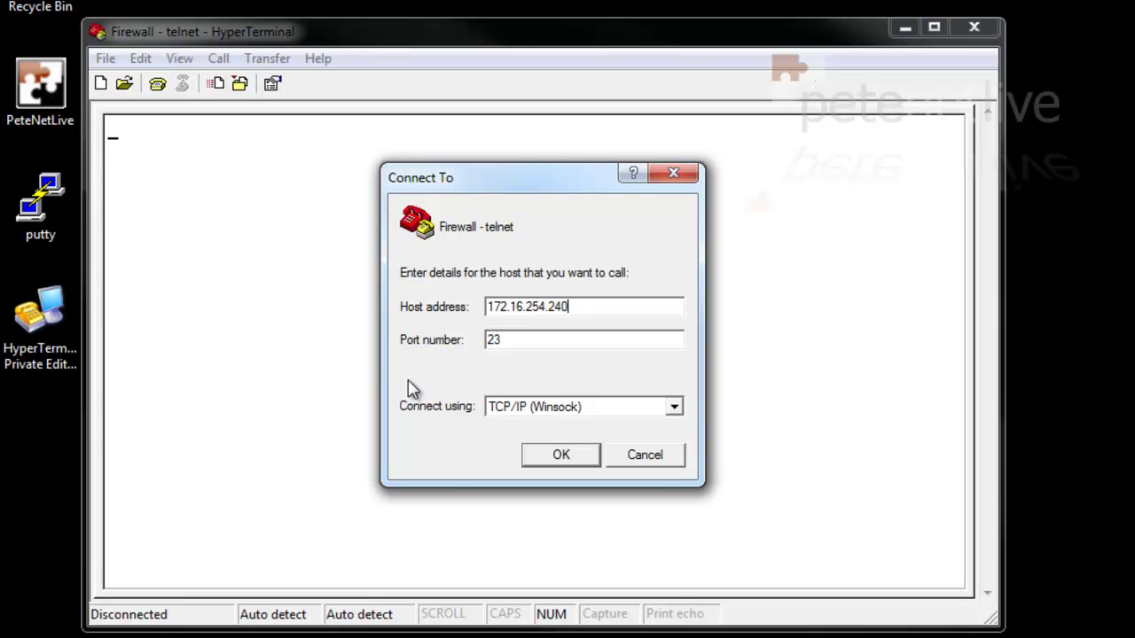
pyautogui.click(561, 455)
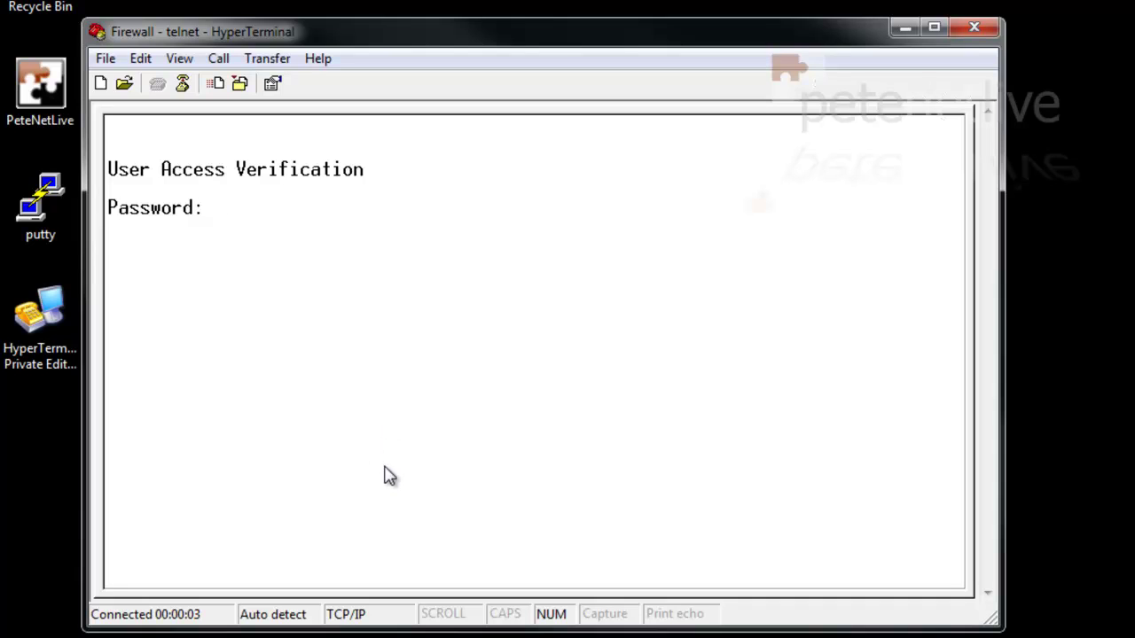
# Log in, reach privileged mode, then close the window and save the 'Firewall - telnet' connection
pyautogui.press('Return')
pyautogui.write('en')
pyautogui.press('Return')
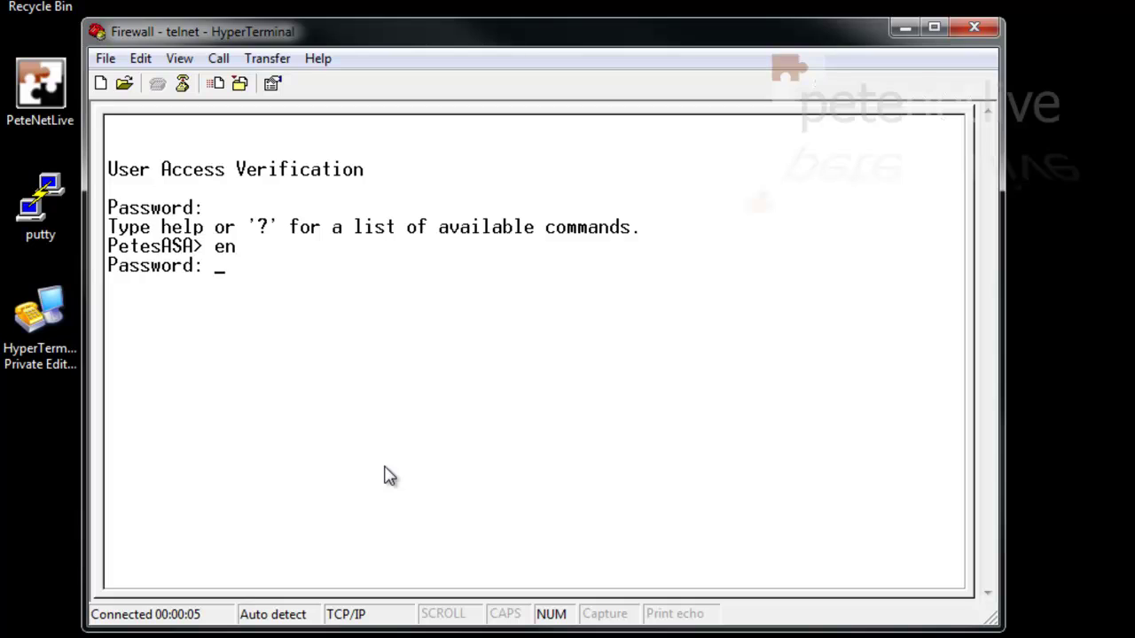
pyautogui.write('*******')
pyautogui.press('Return')
pyautogui.press('Return')
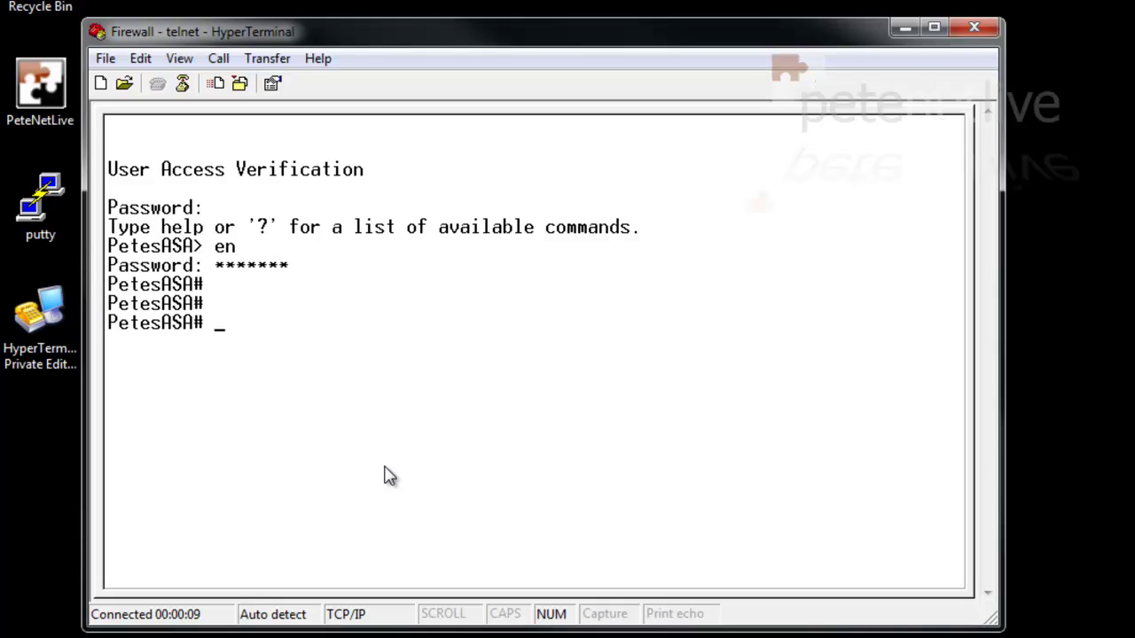
pyautogui.write('exit')
pyautogui.press('Return')
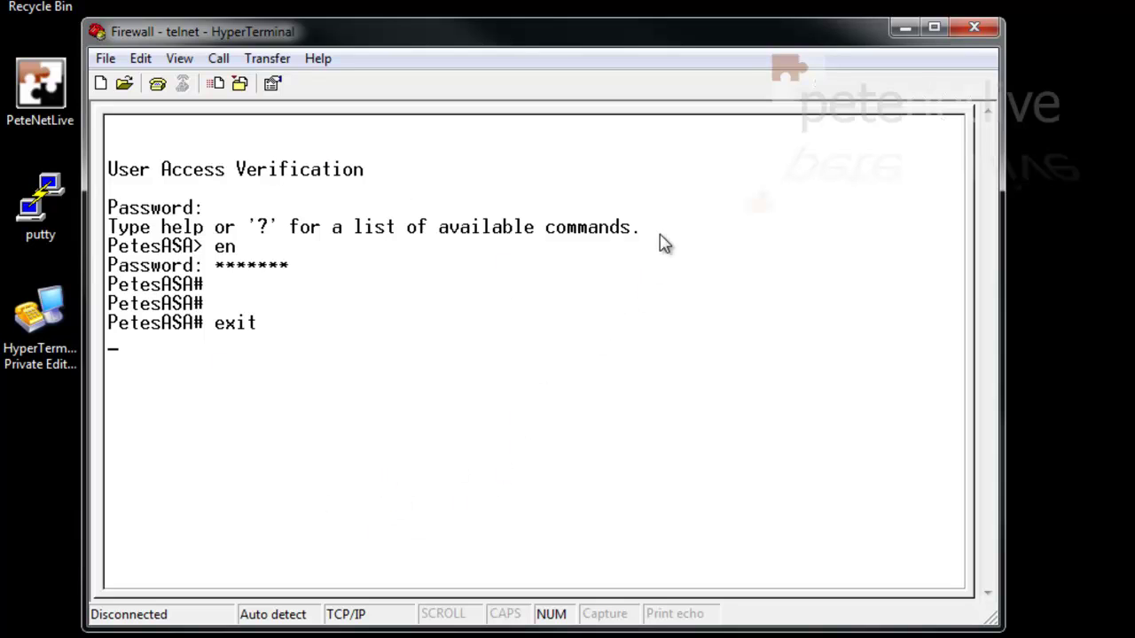
pyautogui.click(974, 28)
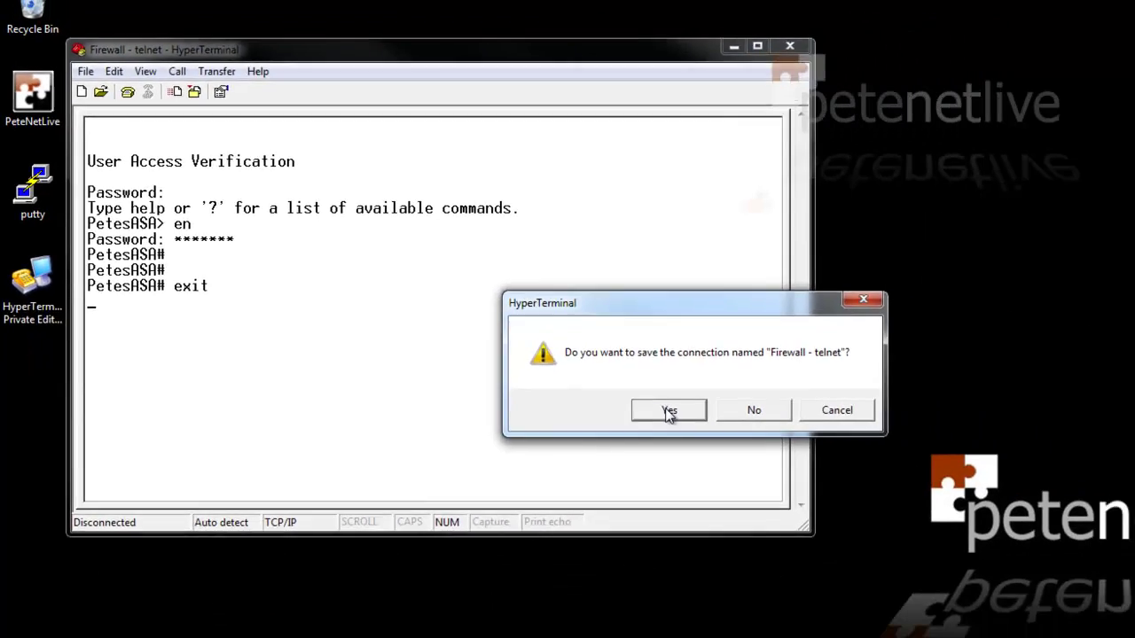
pyautogui.click(668, 412)
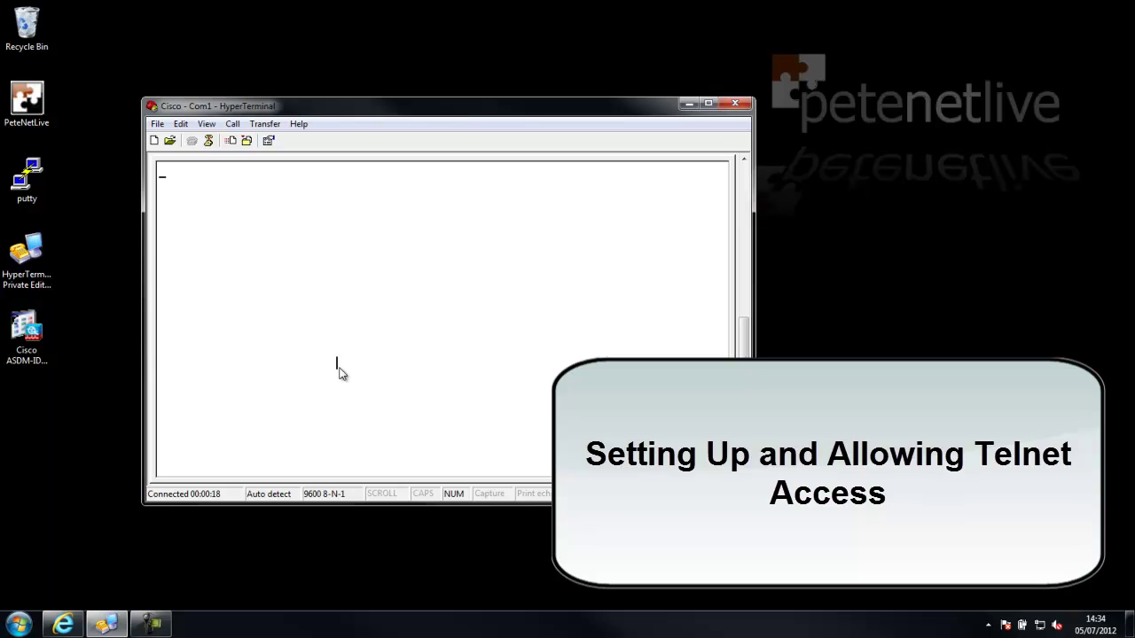
# Enter privileged mode, display the telnet settings (timeout 5), and enter configuration mode
pyautogui.press('Return')
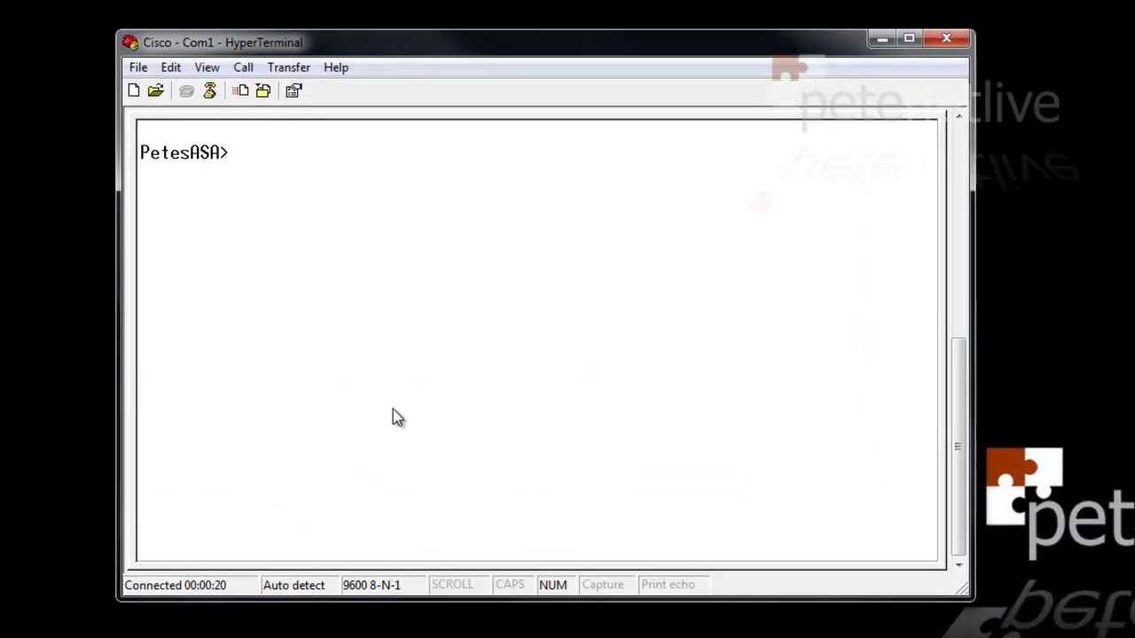
pyautogui.write('en')
pyautogui.press('Return')
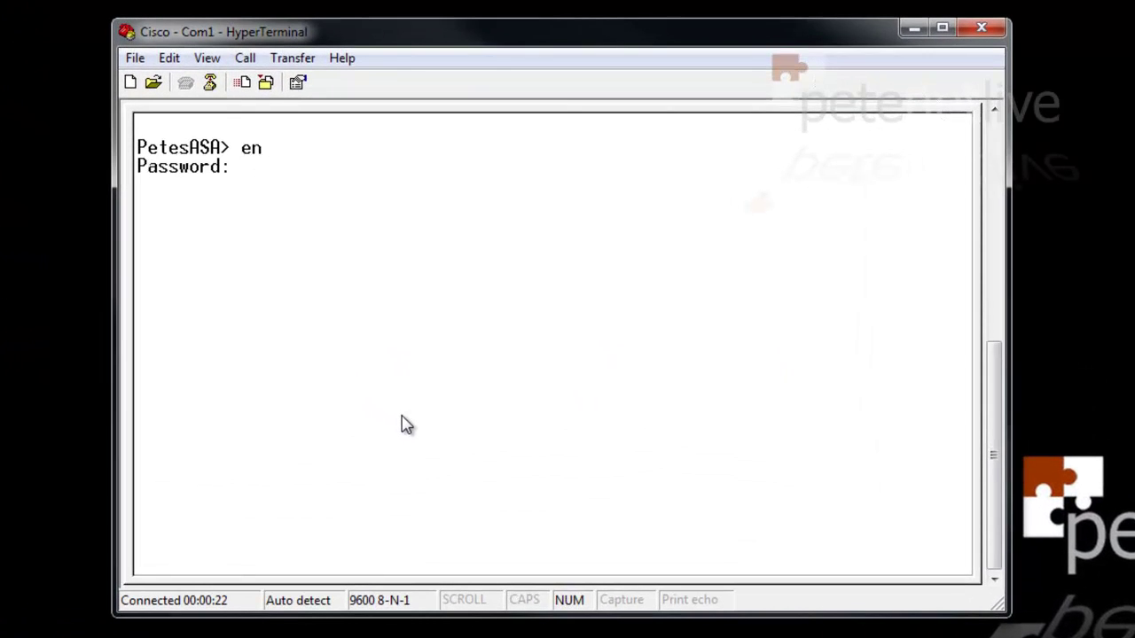
pyautogui.write('*******')
pyautogui.press('Return')
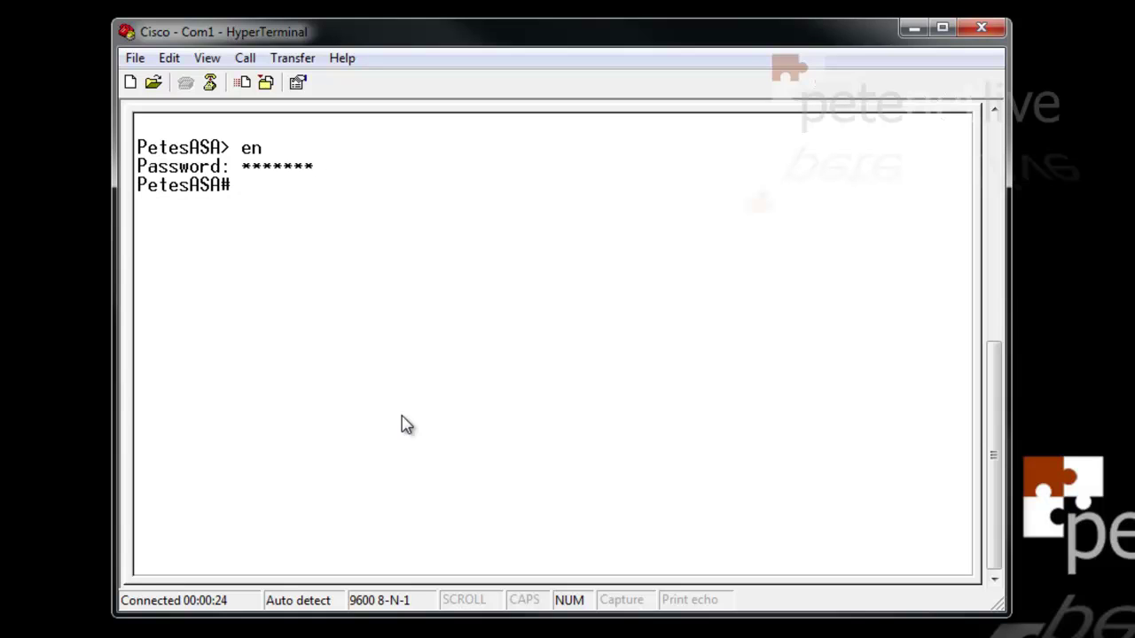
pyautogui.write('show run telnet')
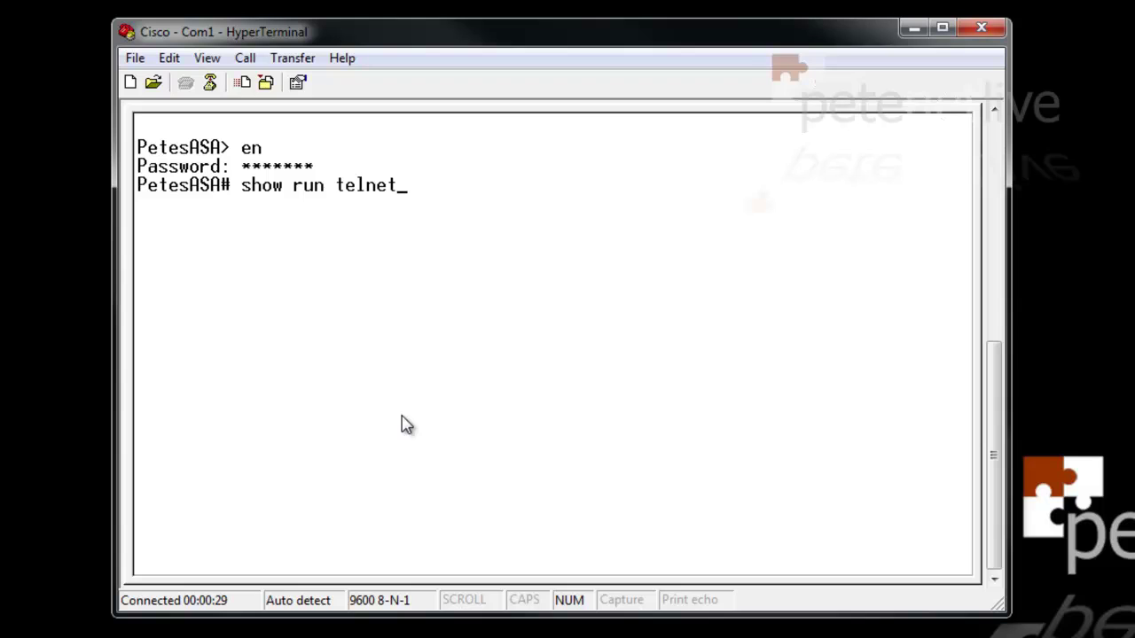
pyautogui.press('Return')
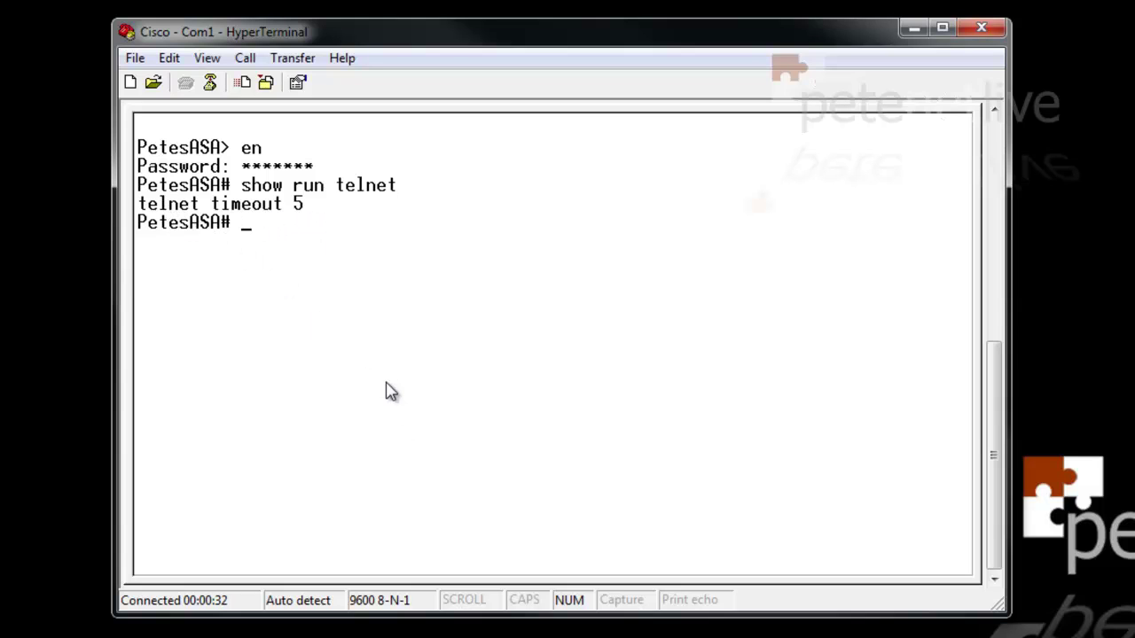
pyautogui.write('conf t')
pyautogui.press('Return')
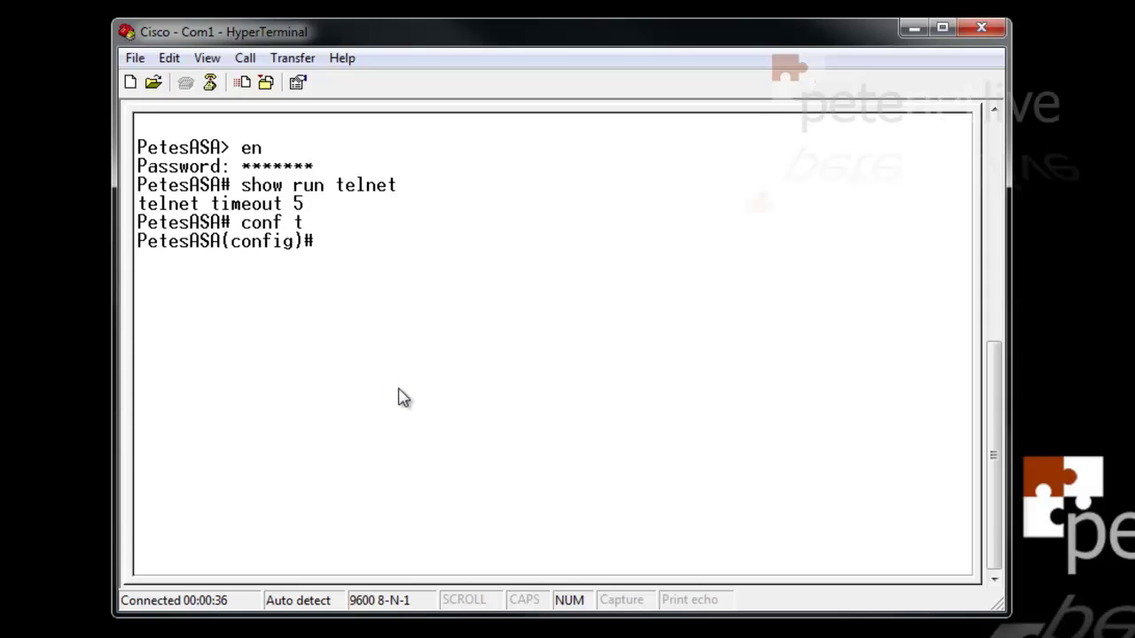
# Set the telnet timeout to 45 and allow telnet from 0.0.0.0 0.0.0.0 inside
pyautogui.write('telnet timeout')
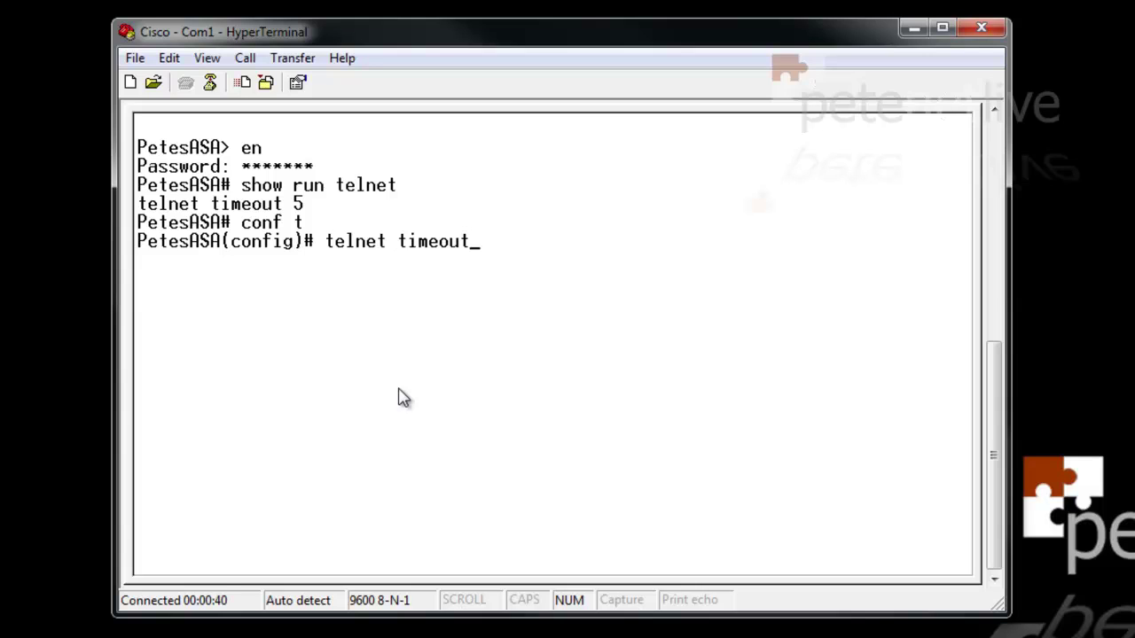
pyautogui.write(' 45')
pyautogui.press('Return')
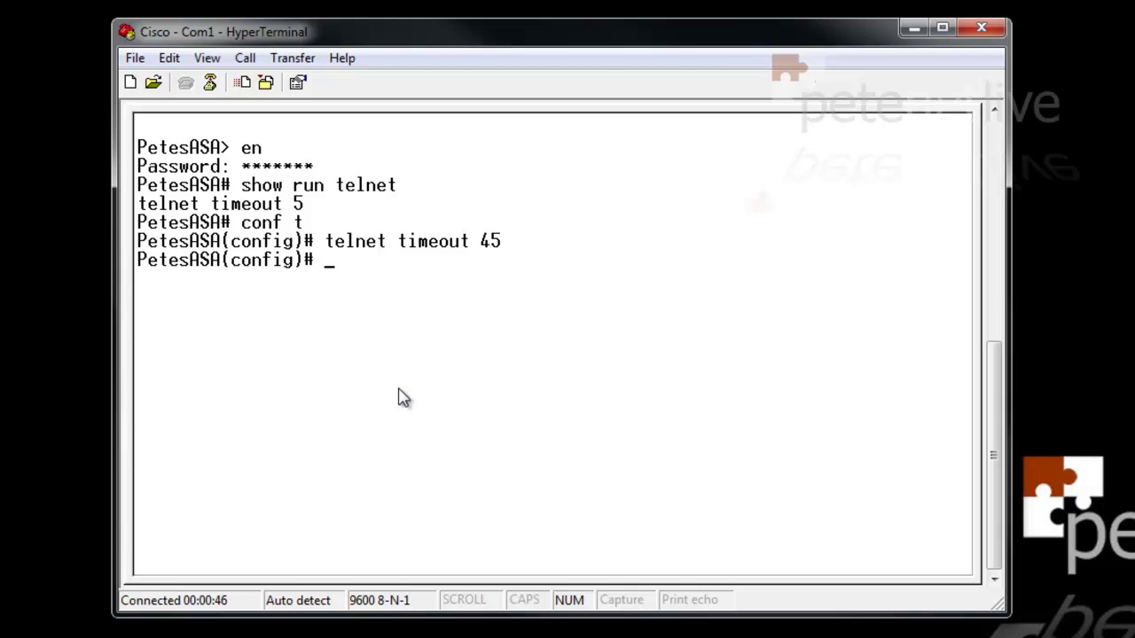
pyautogui.write('telnet 0.0.0')
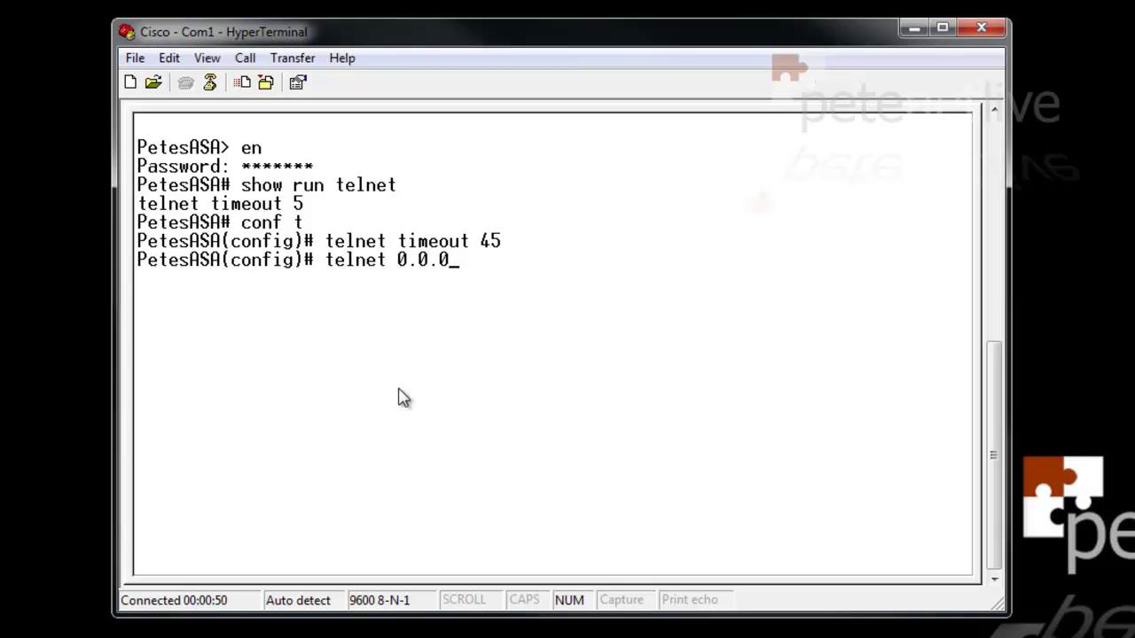
pyautogui.write('.0 0.0.0.0 inside')
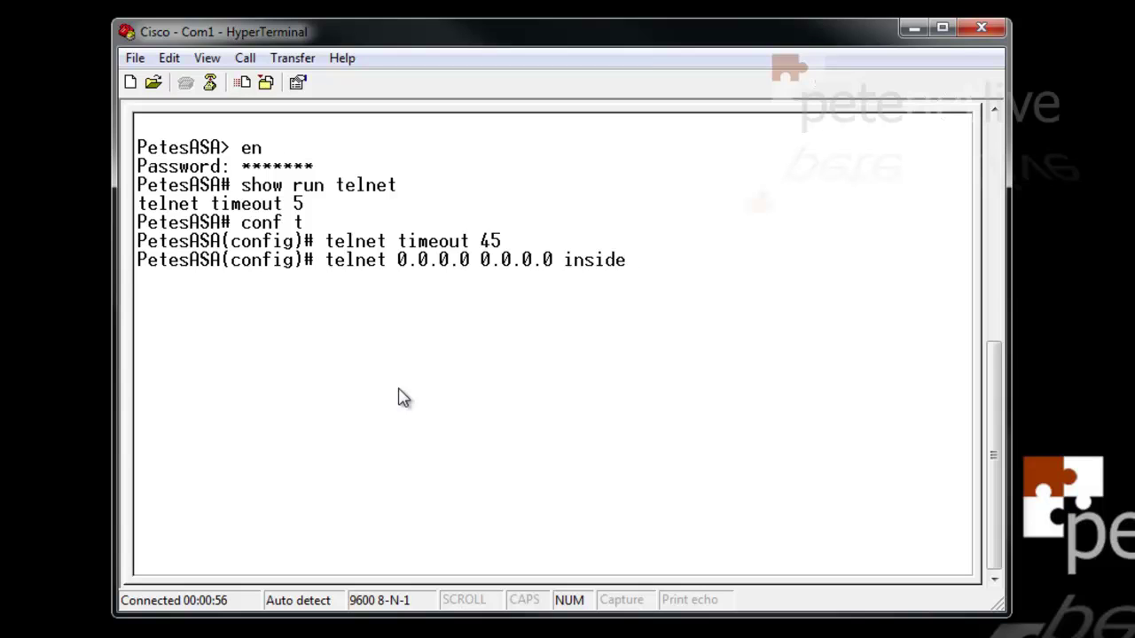
pyautogui.press('Return')
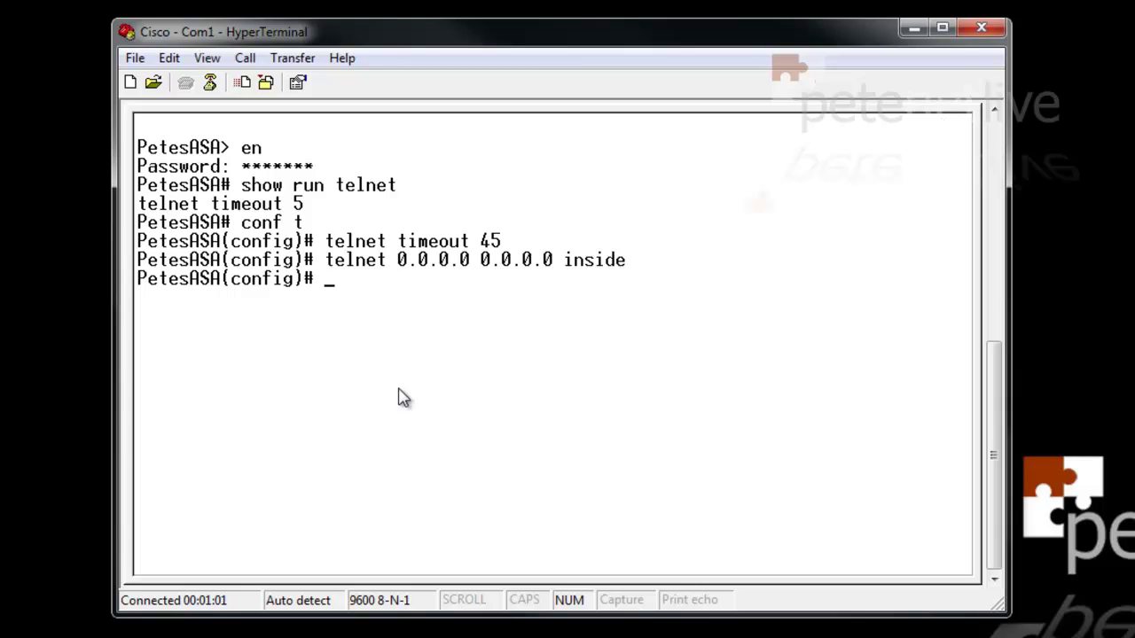
# Remove the telnet 0.0.0.0 0.0.0.0 inside rule using command recall
pyautogui.press('Up')
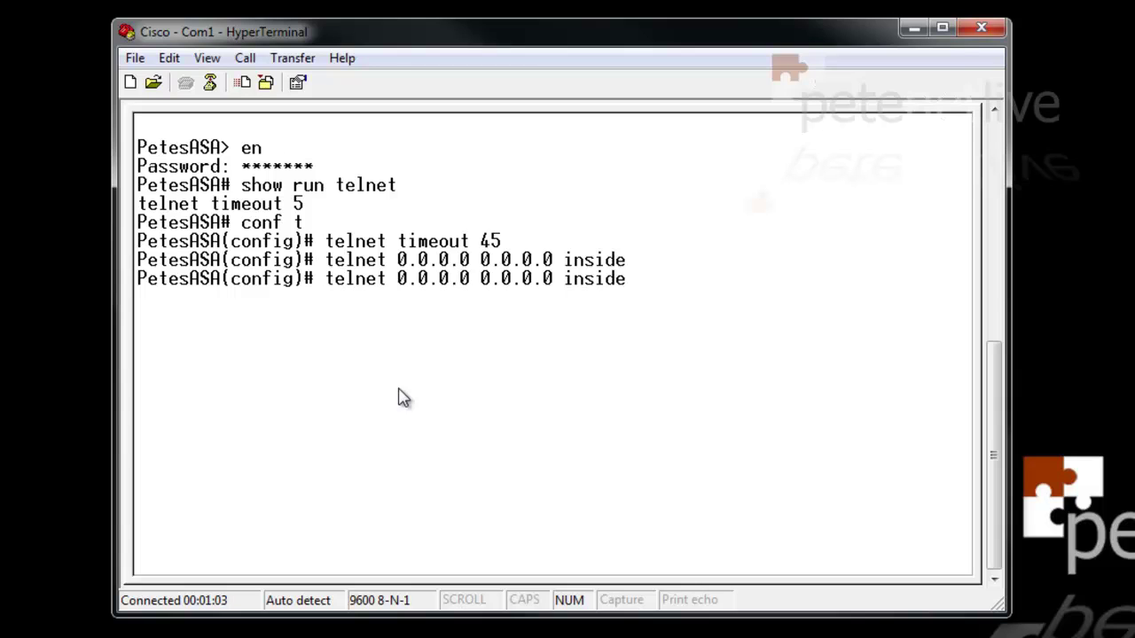
pyautogui.press('Left')
pyautogui.press('Left')
pyautogui.press('Left')
pyautogui.press('Left')
pyautogui.press('Left')
pyautogui.press('Left')
pyautogui.press('Left')
pyautogui.press('Left')
pyautogui.press('Left')
pyautogui.write('no')
pyautogui.press('Right')
pyautogui.press('Right')
pyautogui.press('Right')
pyautogui.press('Right')
pyautogui.press('Right')
pyautogui.press('Right')
pyautogui.press('Right')
pyautogui.press('Right')
pyautogui.press('Right')
pyautogui.press('Right')
pyautogui.press('Right')
pyautogui.press('Right')
pyautogui.press('Right')
pyautogui.press('Right')
pyautogui.press('Right')
pyautogui.press('Right')
pyautogui.press('Right')
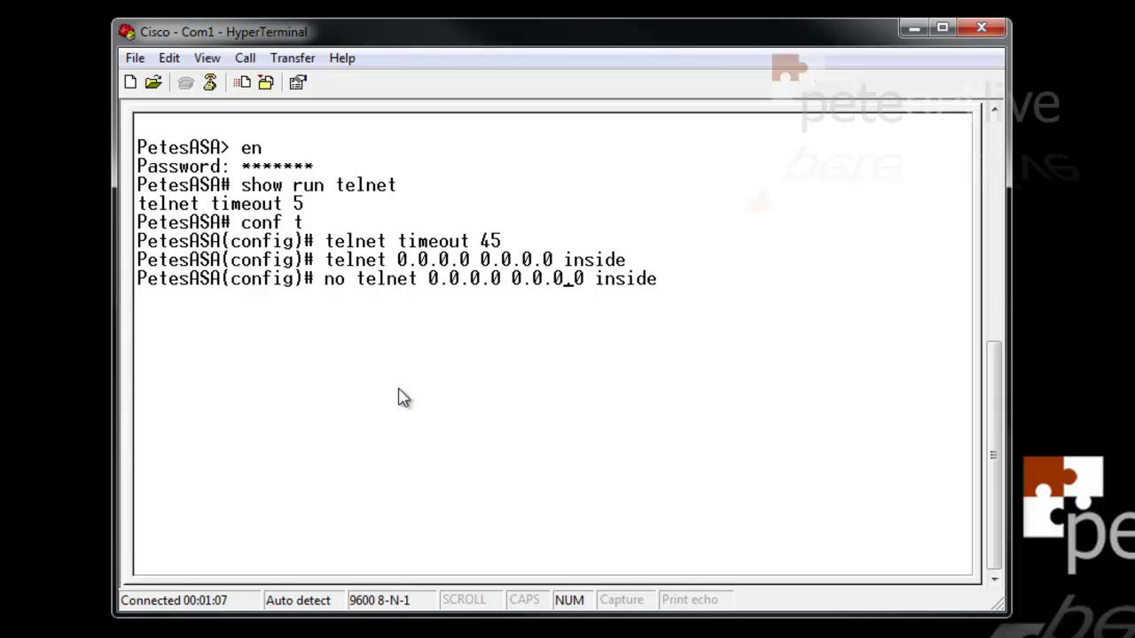
pyautogui.press('Right')
pyautogui.press('Right')
pyautogui.press('Return')
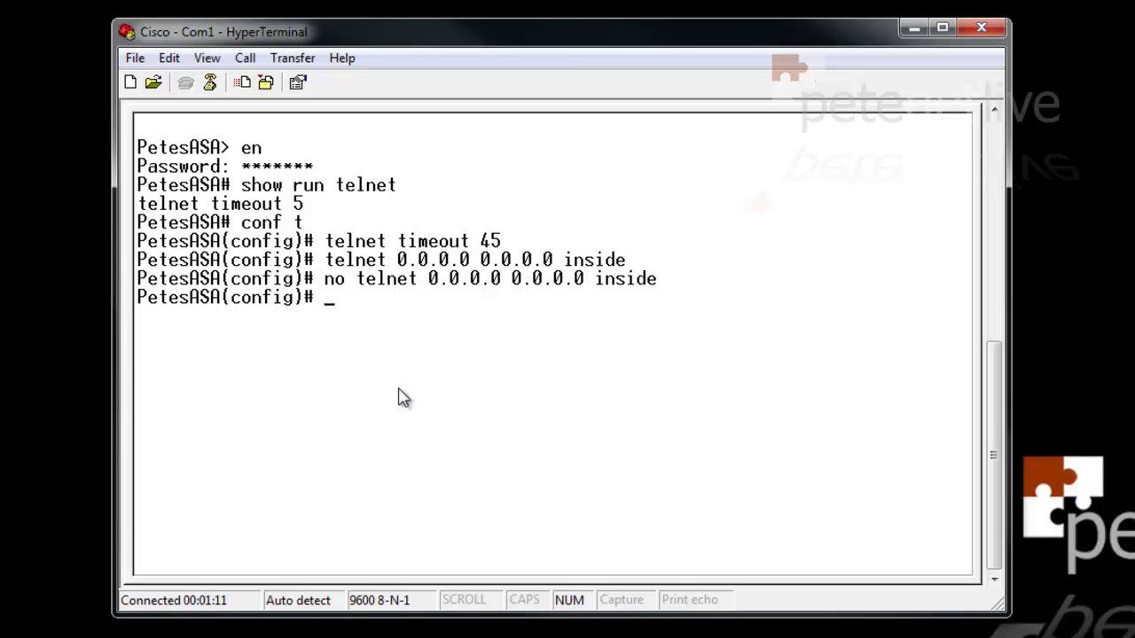
# Add, then remove, a Telnet rule for host 172.16.254.207 255.255.255.255 inside
pyautogui.write('telnet 172.16.')
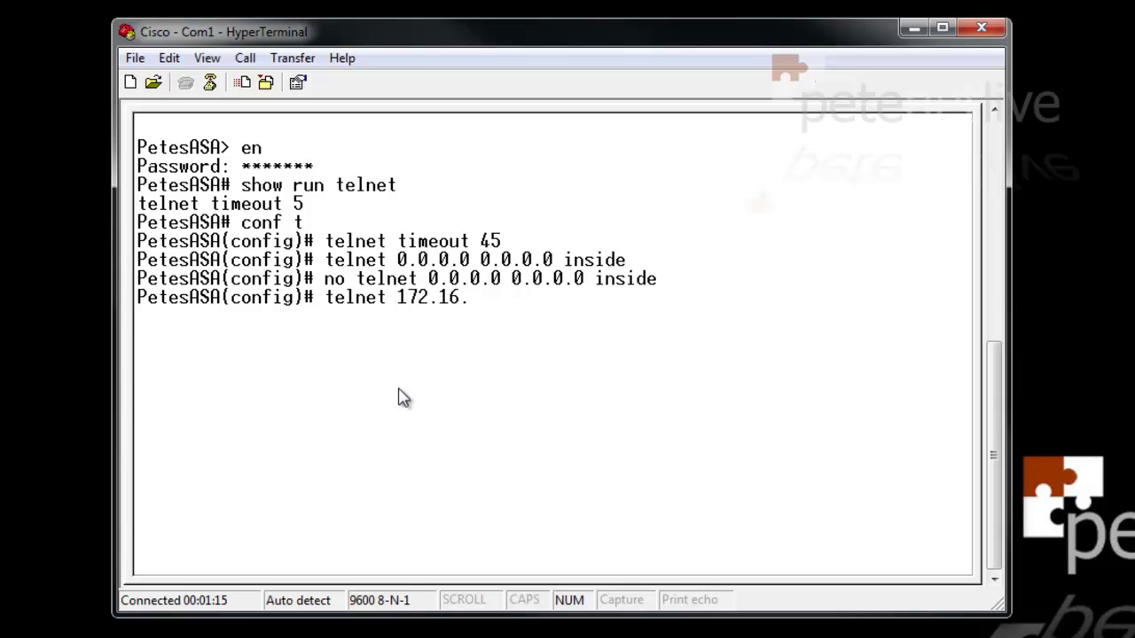
pyautogui.write('254.207')
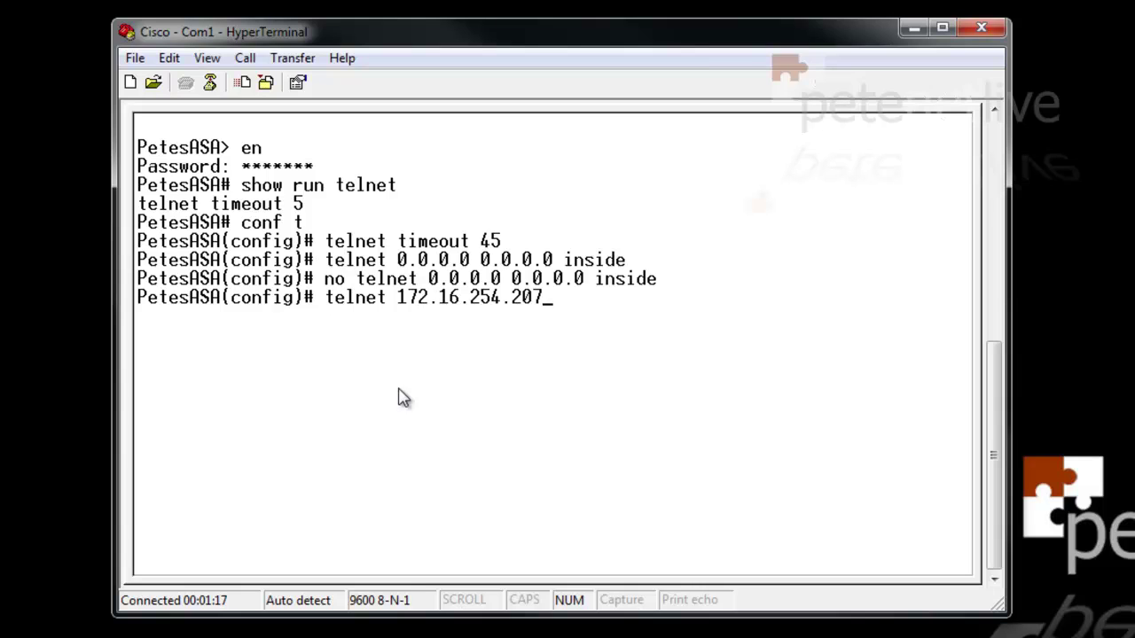
pyautogui.write('55.255.255.255')
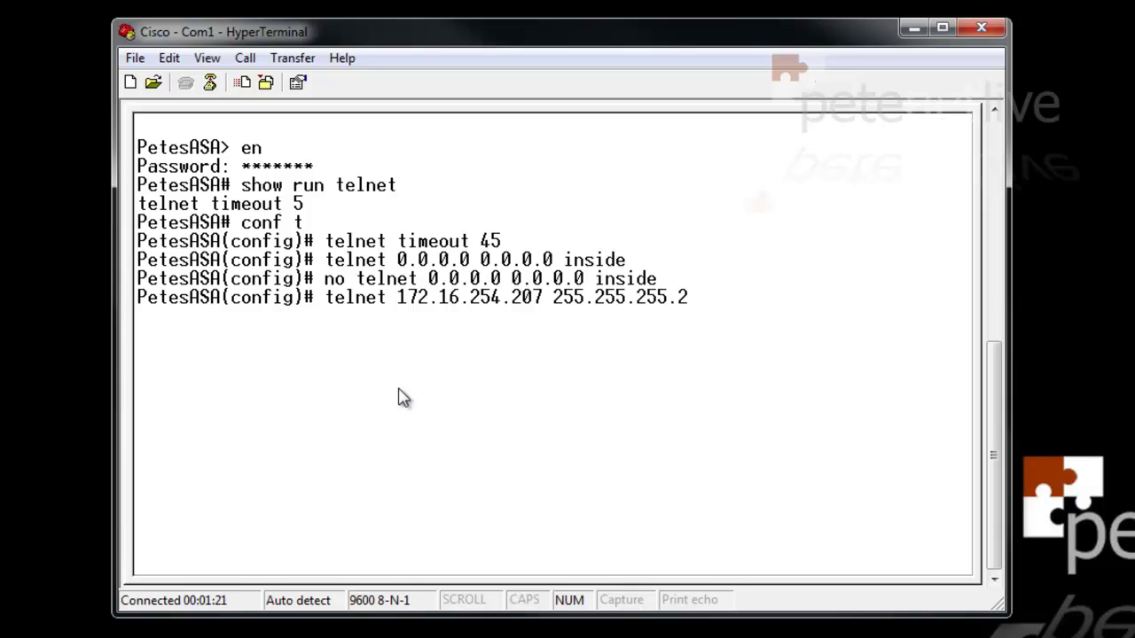
pyautogui.write(' inside')
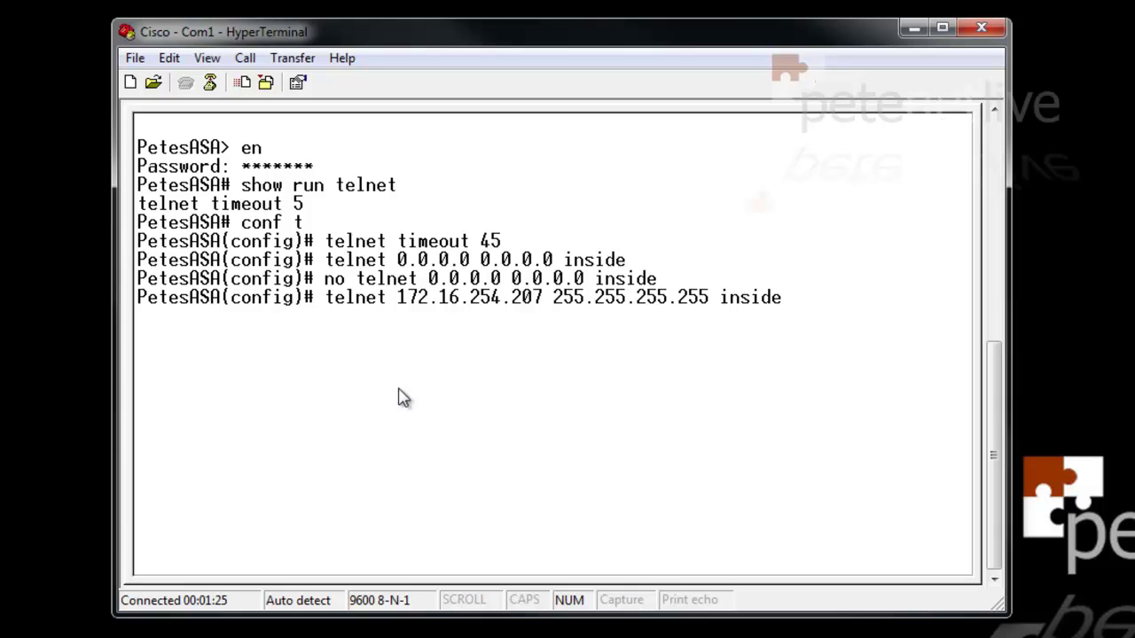
pyautogui.press('Return')
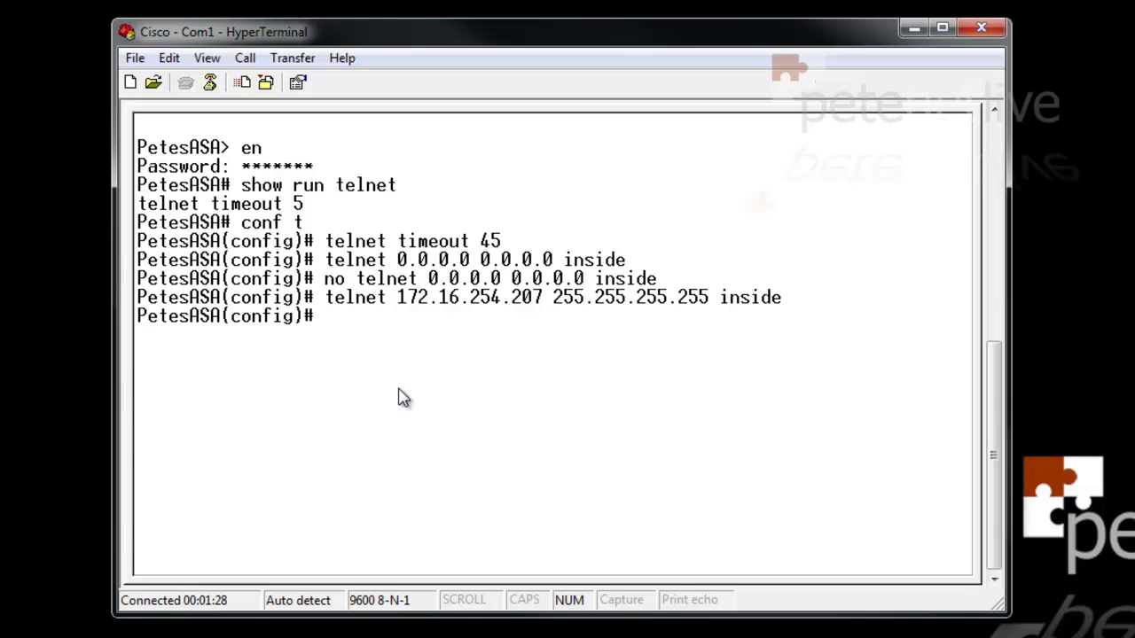
pyautogui.press('Up')
pyautogui.press('Left')
pyautogui.press('Left')
pyautogui.press('Left')
pyautogui.press('Left')
pyautogui.press('Left')
pyautogui.press('Left')
pyautogui.press('Left')
pyautogui.press('Left')
pyautogui.press('Left')
pyautogui.press('Left')
pyautogui.press('Left')
pyautogui.press('Left')
pyautogui.press('Left')
pyautogui.press('Left')
pyautogui.press('Left')
pyautogui.press('Left')
pyautogui.press('Left')
pyautogui.press('Left')
pyautogui.press('Left')
pyautogui.press('Left')
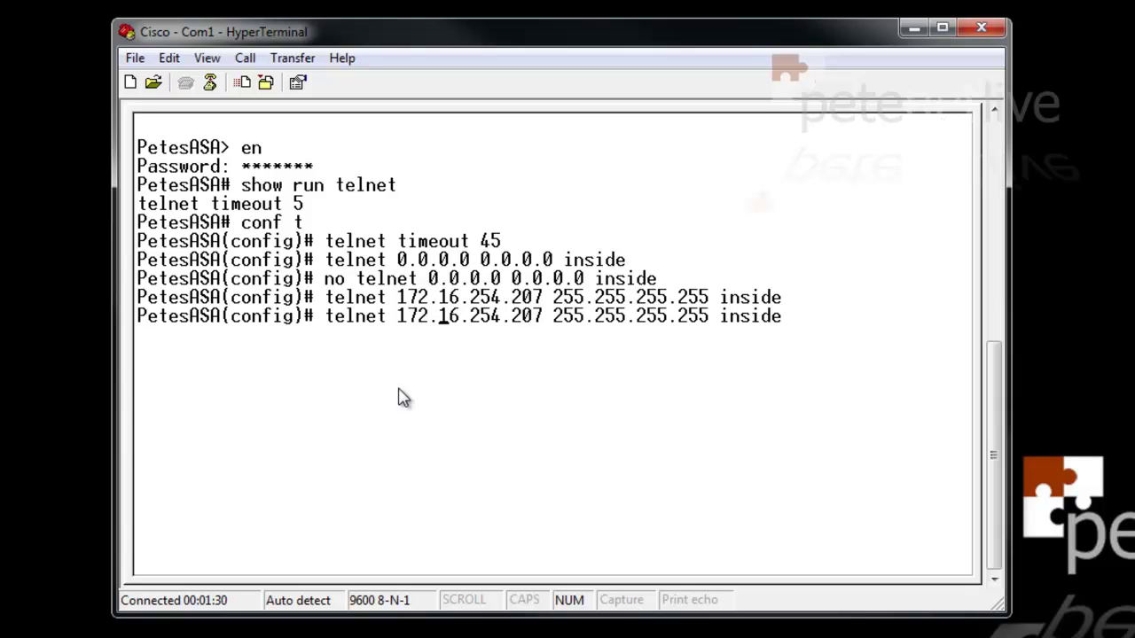
pyautogui.write('no')
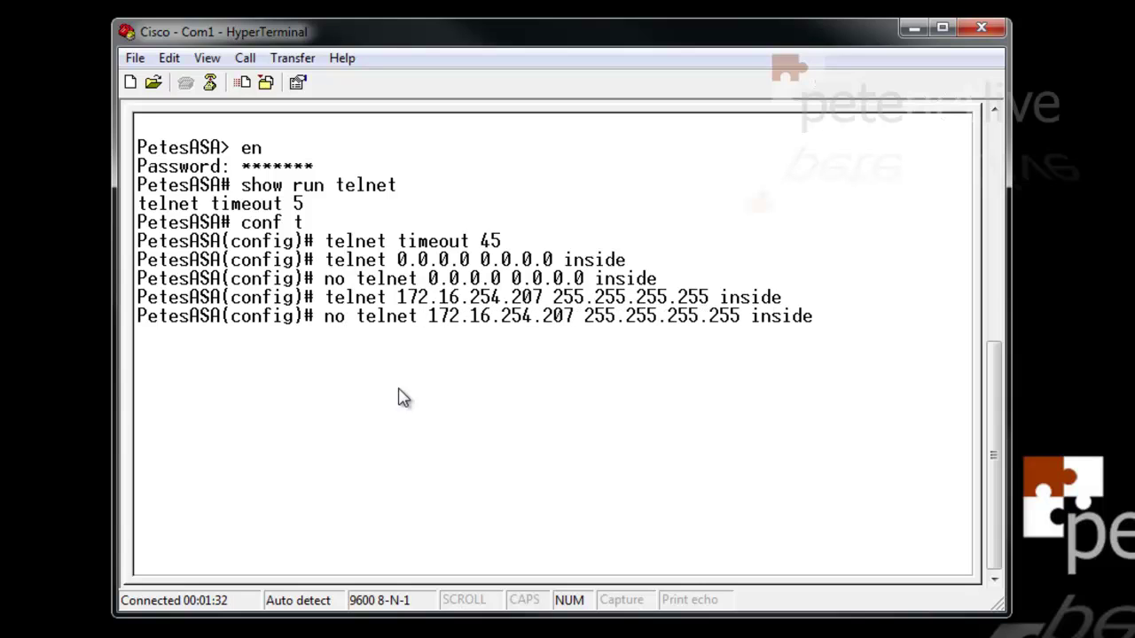
pyautogui.press('Right')
pyautogui.press('Right')
pyautogui.press('Right')
pyautogui.press('Right')
pyautogui.press('Right')
pyautogui.press('Right')
pyautogui.press('Right')
pyautogui.press('Right')
pyautogui.press('Right')
pyautogui.press('Right')
pyautogui.press('Right')
pyautogui.press('Right')
pyautogui.press('Right')
pyautogui.press('Right')
pyautogui.press('Right')
pyautogui.press('Right')
pyautogui.press('Right')
pyautogui.press('Right')
pyautogui.press('Right')
pyautogui.press('Right')
pyautogui.press('Right')
pyautogui.press('Right')
pyautogui.press('Right')
pyautogui.press('Right')
pyautogui.press('Right')
pyautogui.press('Right')
pyautogui.press('Right')
pyautogui.press('Right')
pyautogui.press('Right')
pyautogui.press('Right')
pyautogui.press('Right')
pyautogui.press('Right')
pyautogui.press('Return')
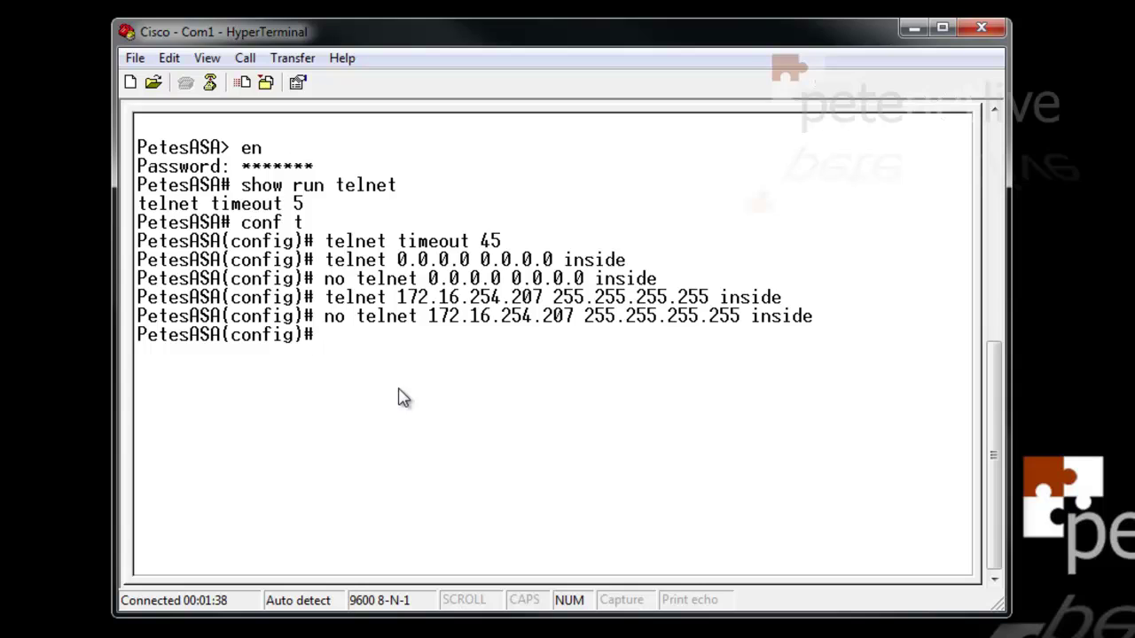
# Add, then remove, a Telnet rule for subnet 172.16.254.0 255.255.255.0 inside
pyautogui.write('telnet 172')
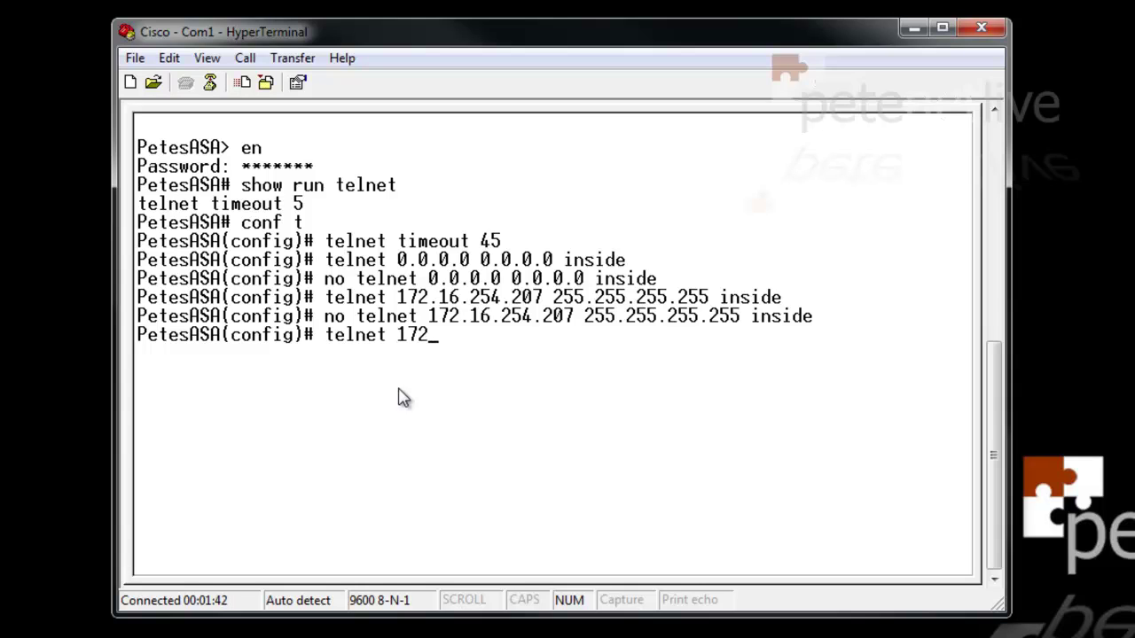
pyautogui.write('.16.254.0')
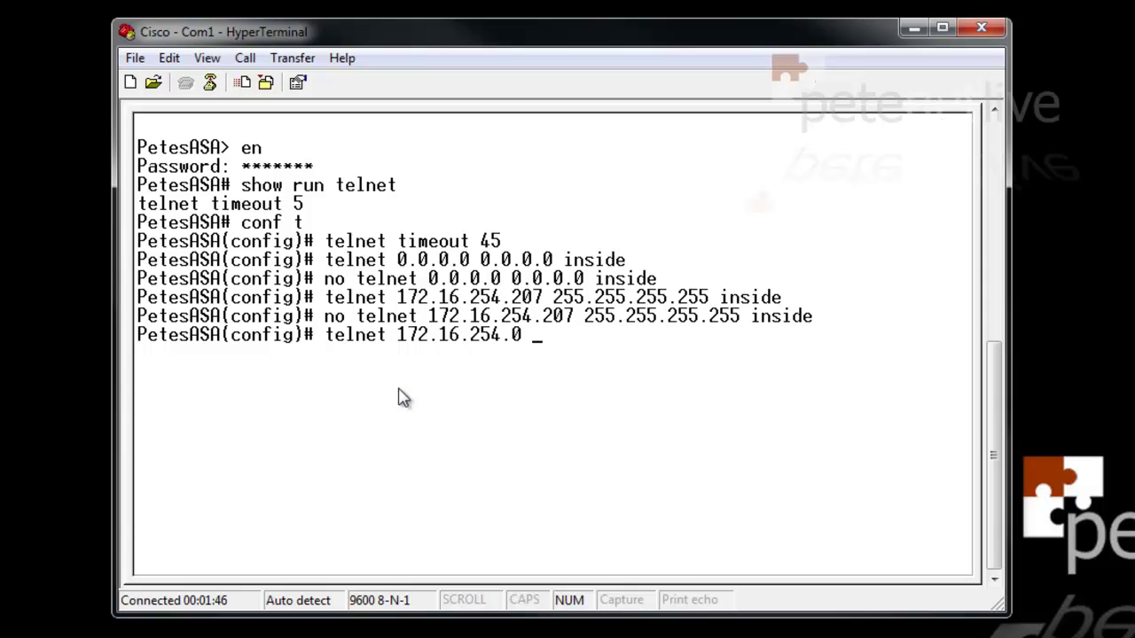
pyautogui.write(' 255.255.255.0')
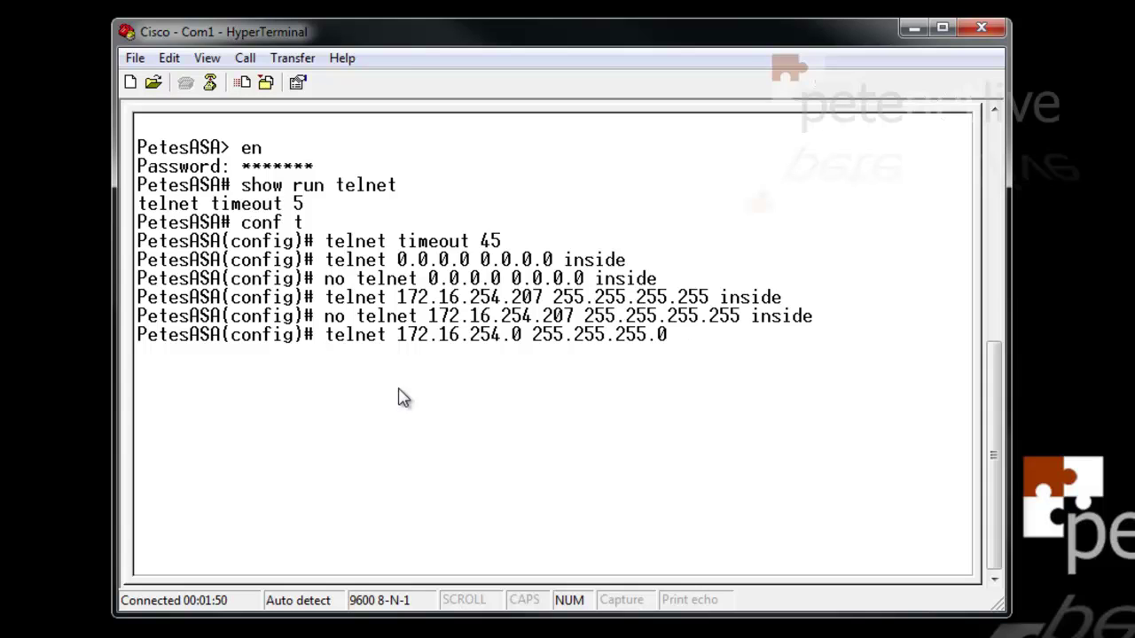
pyautogui.write(' inside')
pyautogui.press('Return')
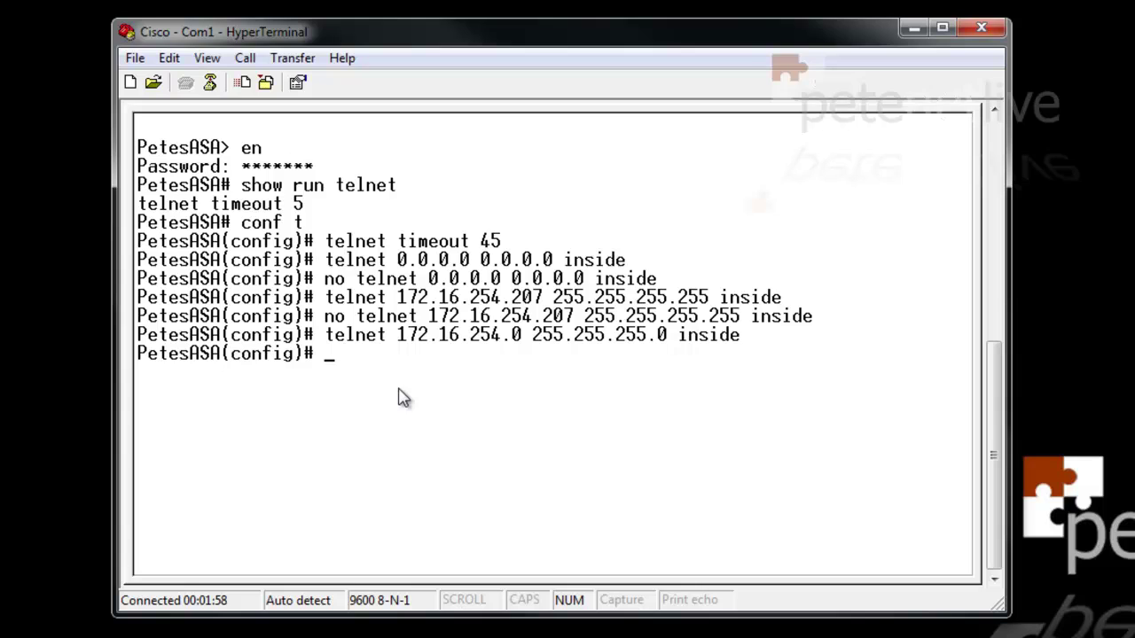
pyautogui.press('Up')
pyautogui.press('Left')
pyautogui.press('Left')
pyautogui.press('Left')
pyautogui.press('Left')
pyautogui.press('Left')
pyautogui.press('Left')
pyautogui.press('Left')
pyautogui.press('Left')
pyautogui.press('Left')
pyautogui.press('Left')
pyautogui.press('Left')
pyautogui.press('Left')
pyautogui.press('Left')
pyautogui.press('Left')
pyautogui.press('Left')
pyautogui.press('Left')
pyautogui.press('Left')
pyautogui.press('Left')
pyautogui.press('Left')
pyautogui.press('Left')
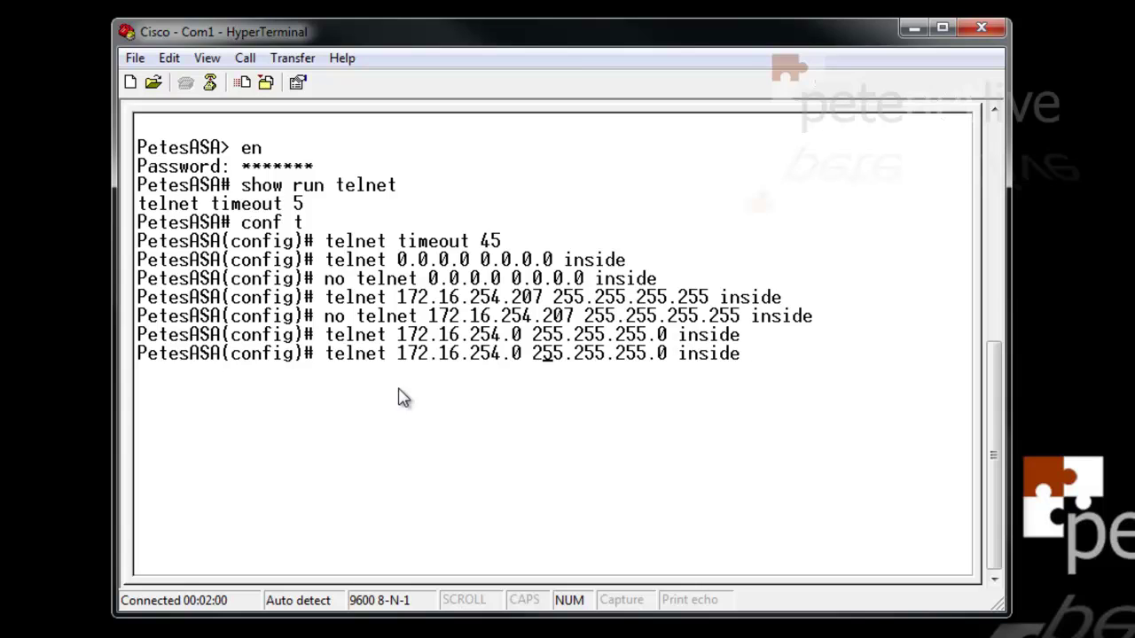
pyautogui.press('Left')
pyautogui.press('Left')
pyautogui.press('Left')
pyautogui.press('Left')
pyautogui.press('Left')
pyautogui.press('Left')
pyautogui.press('Left')
pyautogui.write('no')
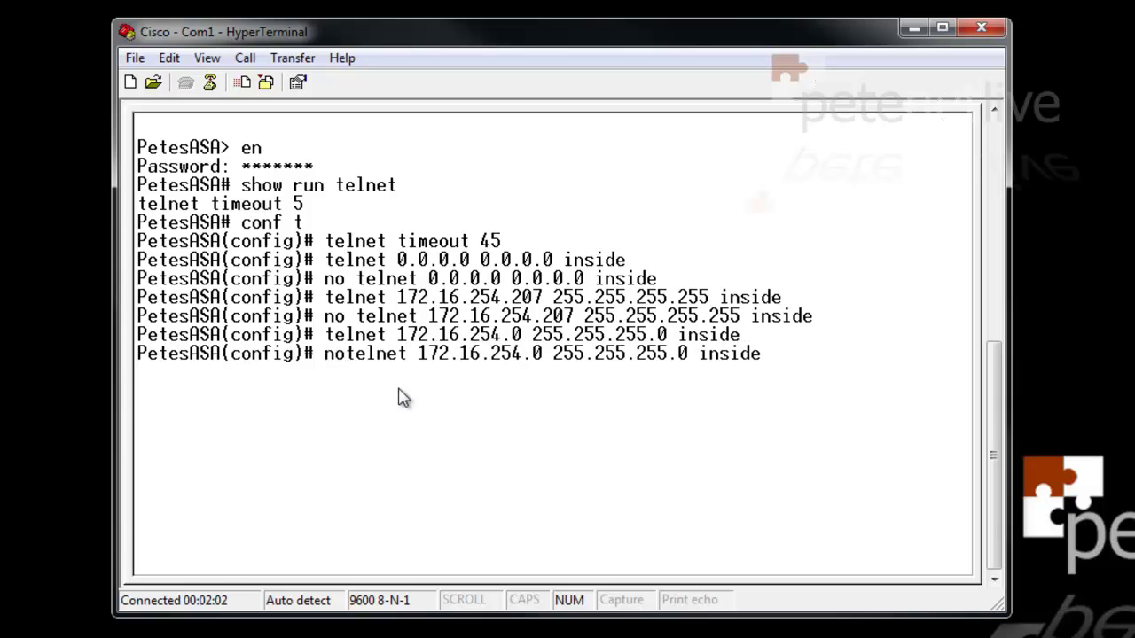
pyautogui.press('Return')
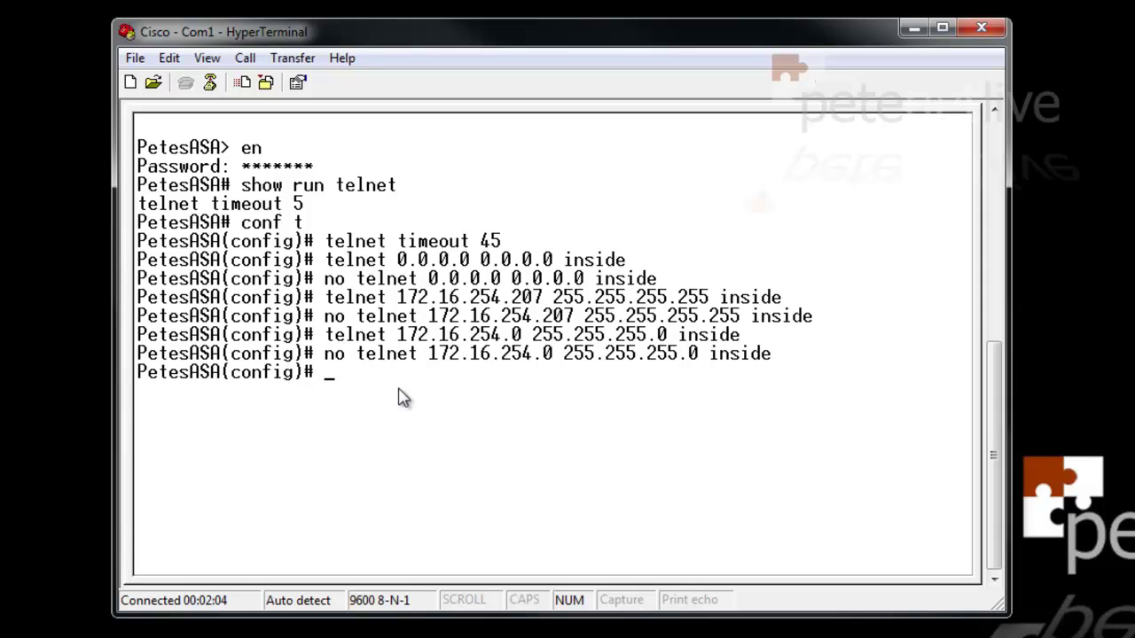
pyautogui.press('Up')
pyautogui.press('Up')
pyautogui.press('Up')
pyautogui.press('Up')
pyautogui.press('Up')
# Re-run 'telnet 0.0.0.0 0.0.0.0 inside', save with write mem, and verify with show run telnet
pyautogui.press('Up')
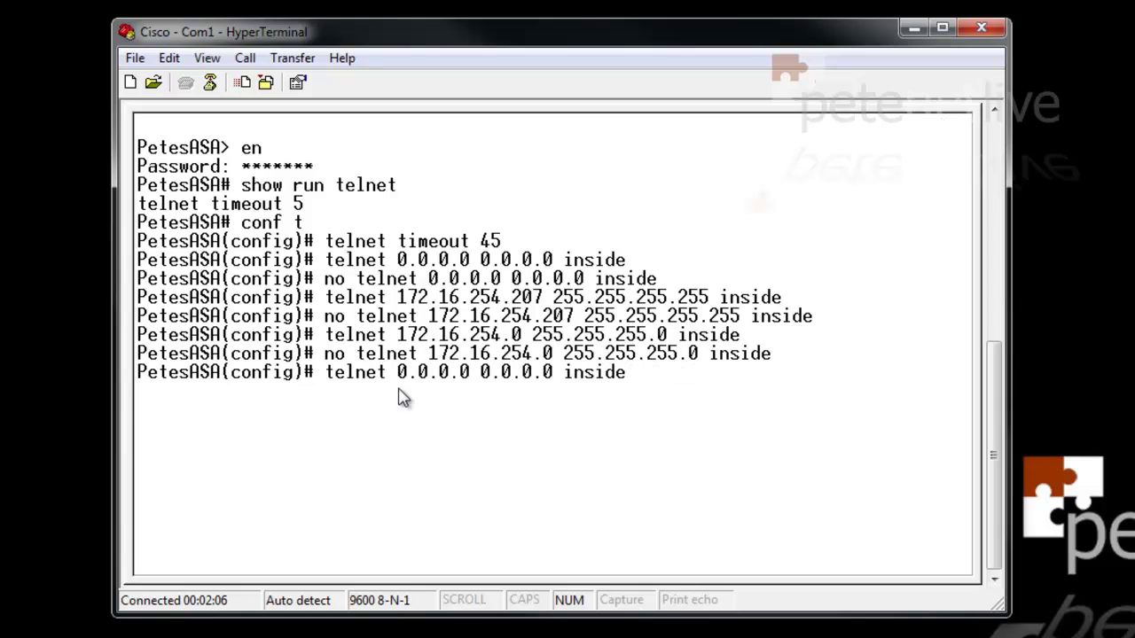
pyautogui.press('Down')
pyautogui.press('Up')
pyautogui.press('Return')
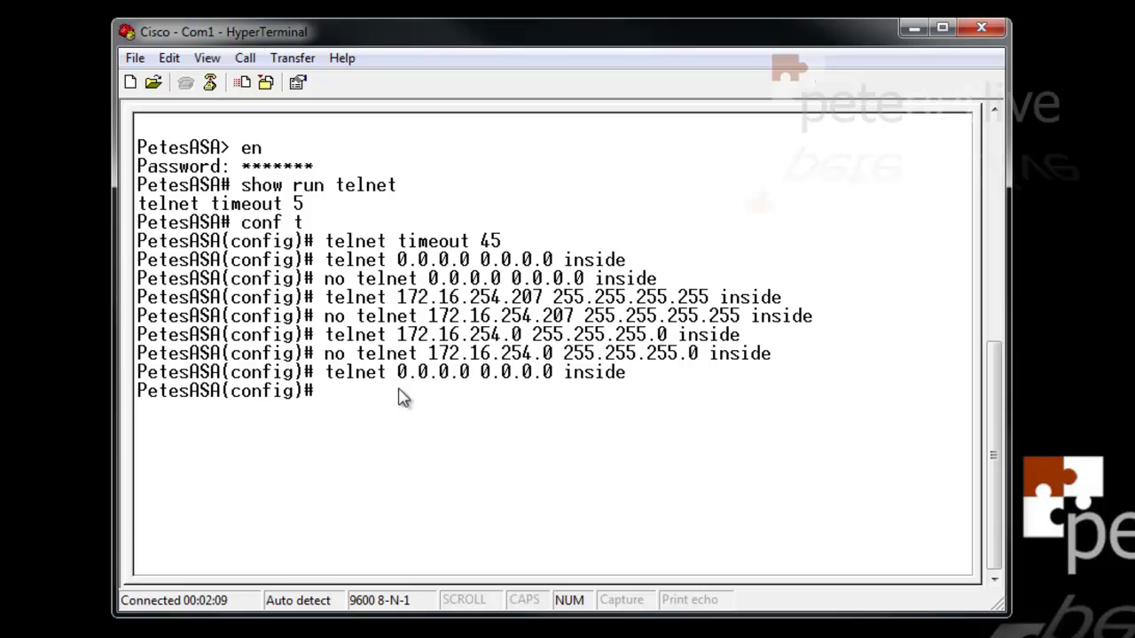
pyautogui.write('write mem')
pyautogui.press('Return')
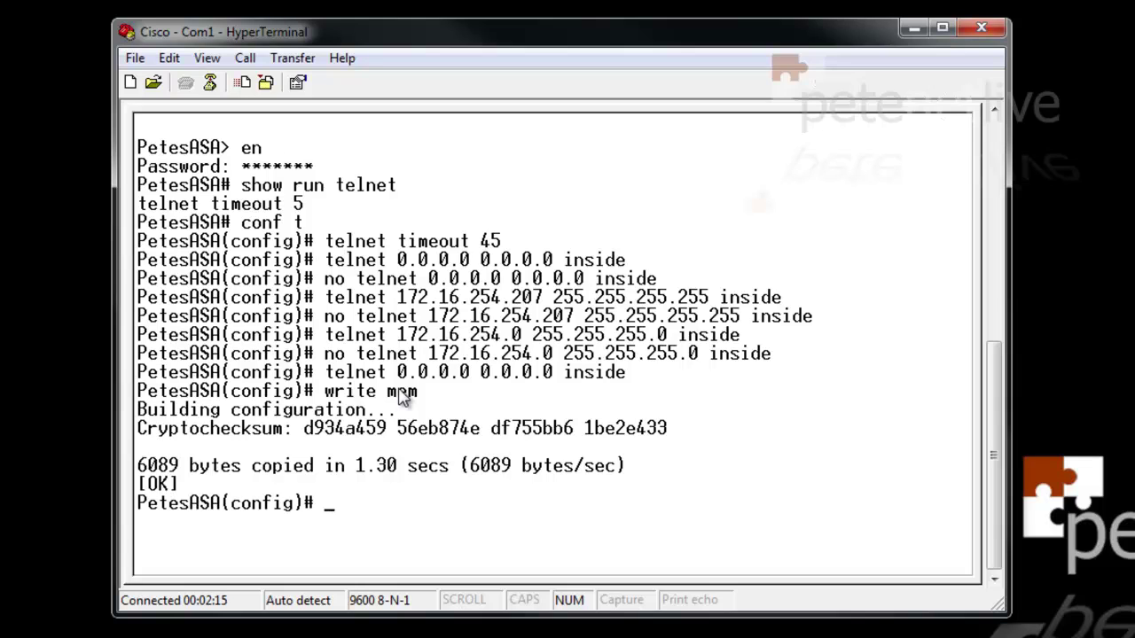
pyautogui.write('show run ')
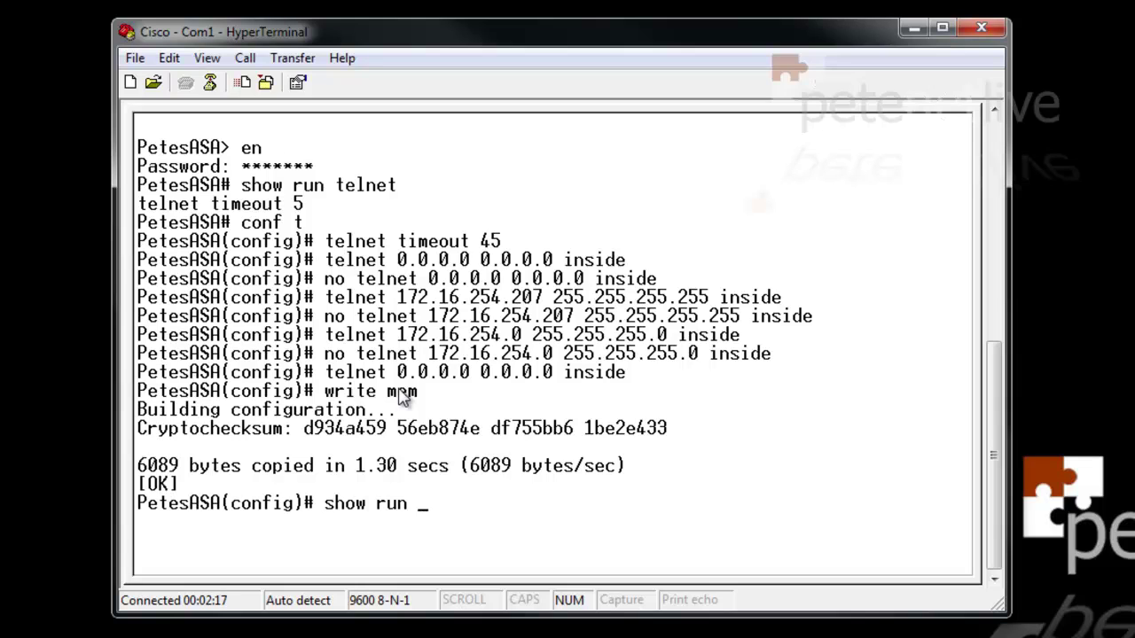
pyautogui.write('telnet')
pyautogui.press('Return')
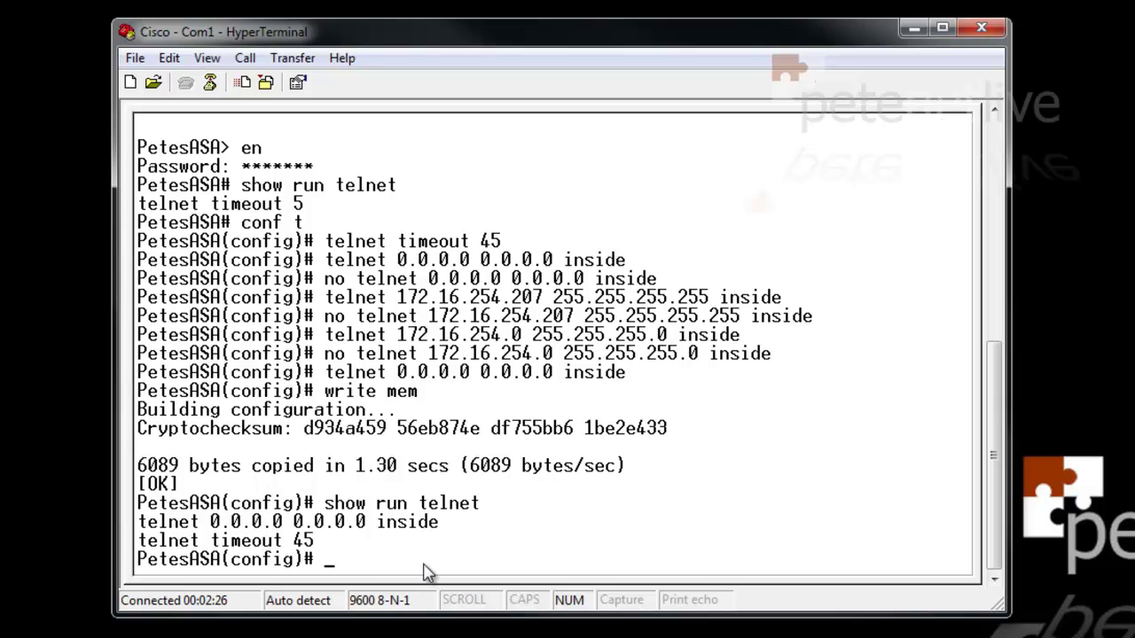
# Exit both ASA sessions, close HyperTerminal confirming the disconnect, and launch PuTTY
pyautogui.write('exit')
pyautogui.press('Return')
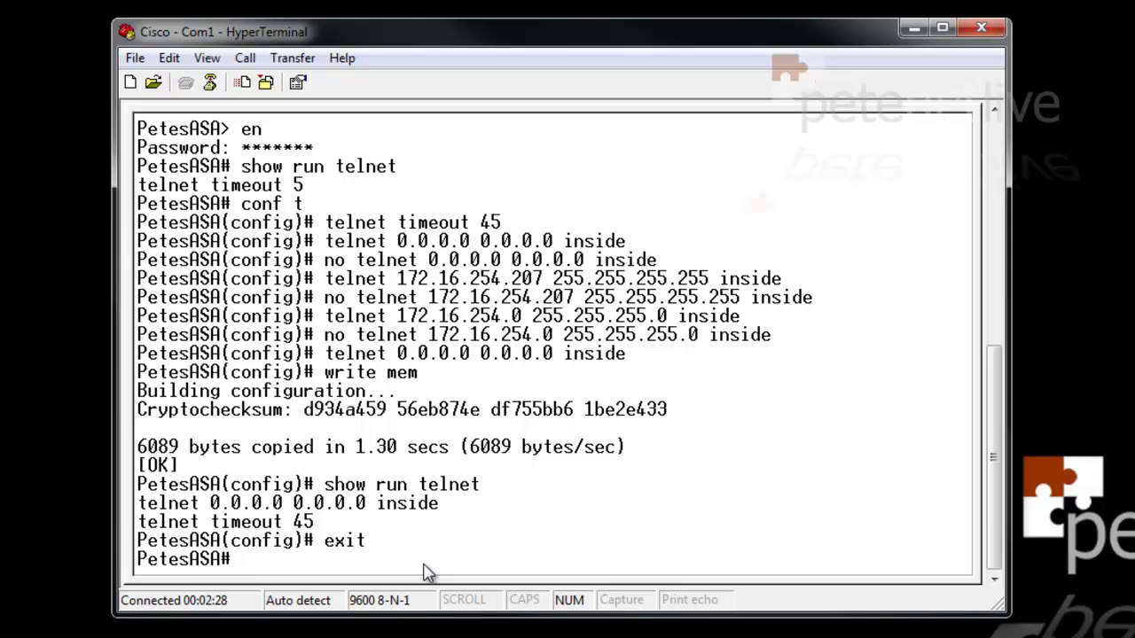
pyautogui.write('exit')
pyautogui.press('Return')
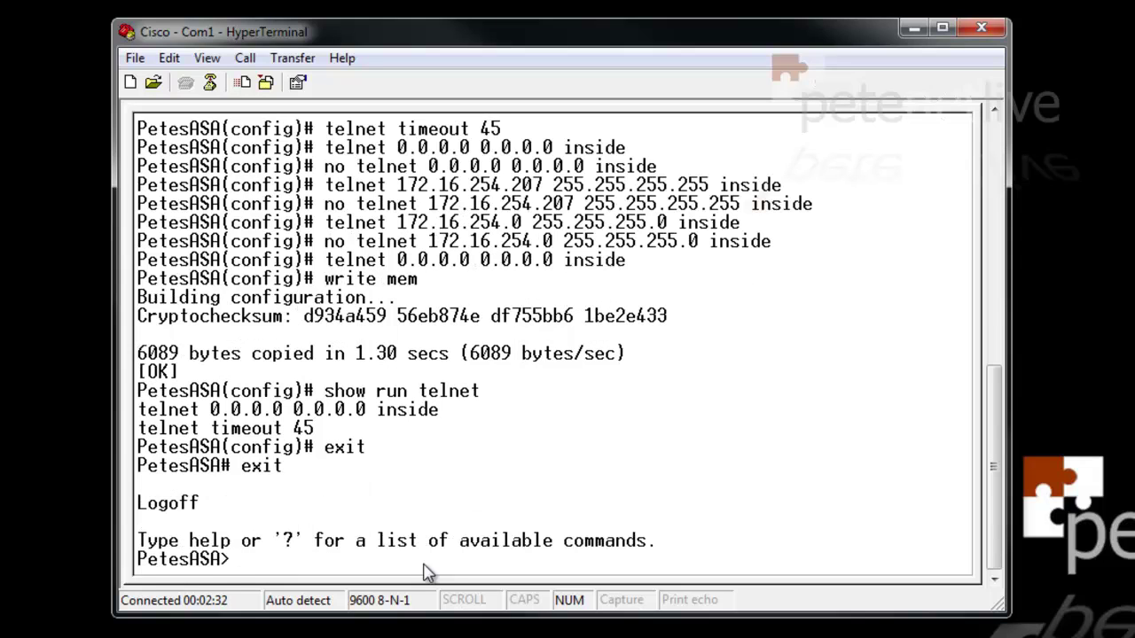
pyautogui.click(979, 32)
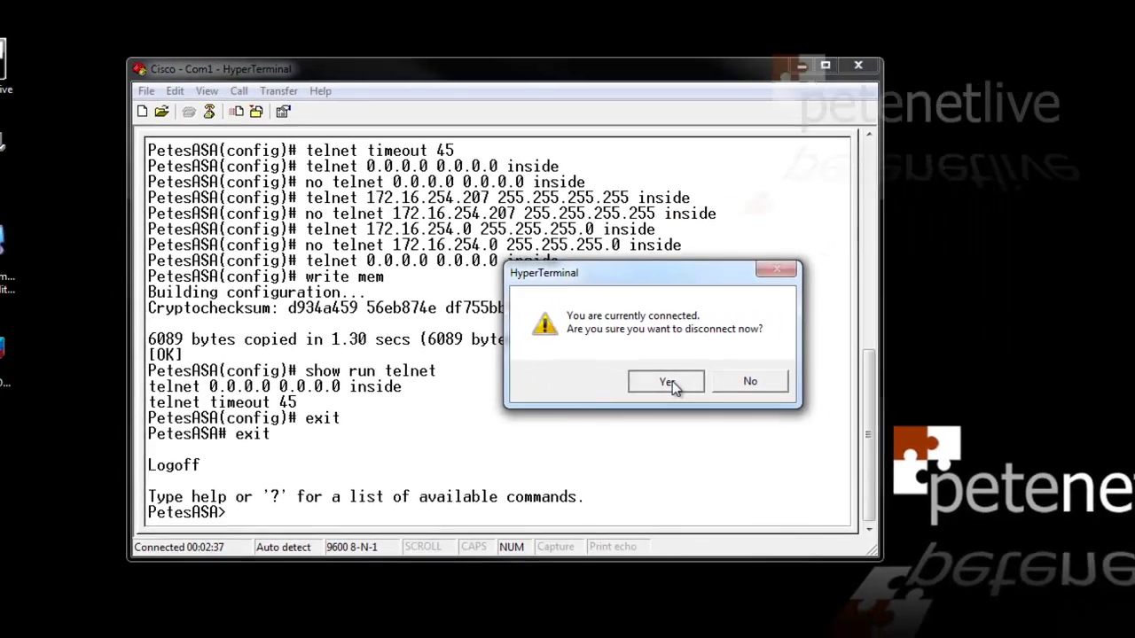
pyautogui.click(759, 406)
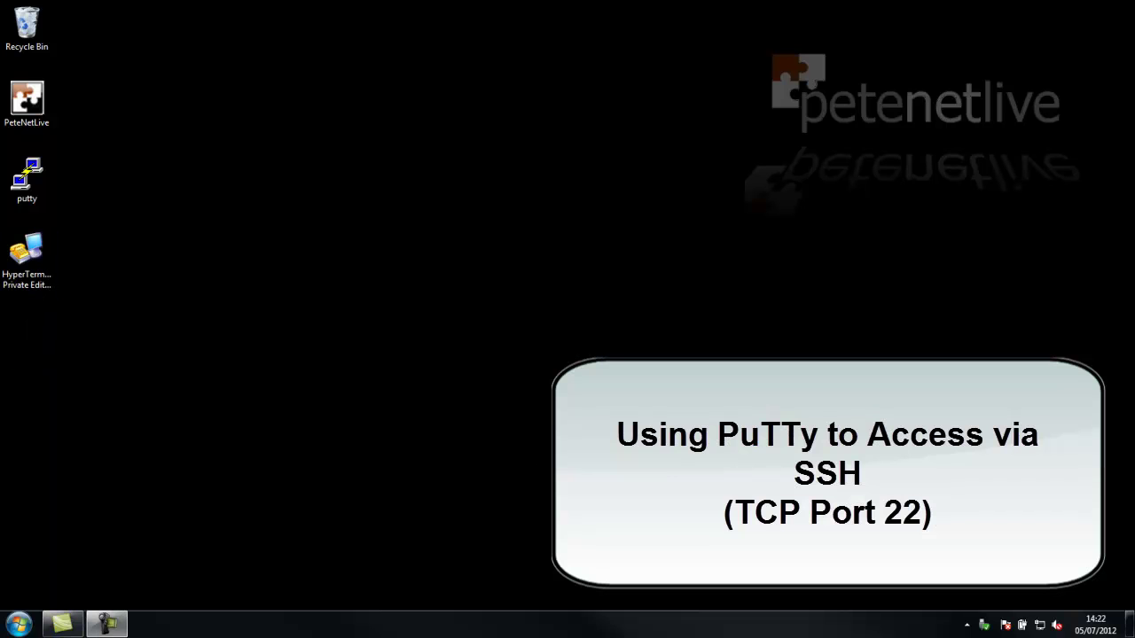
pyautogui.doubleClick(26, 175)
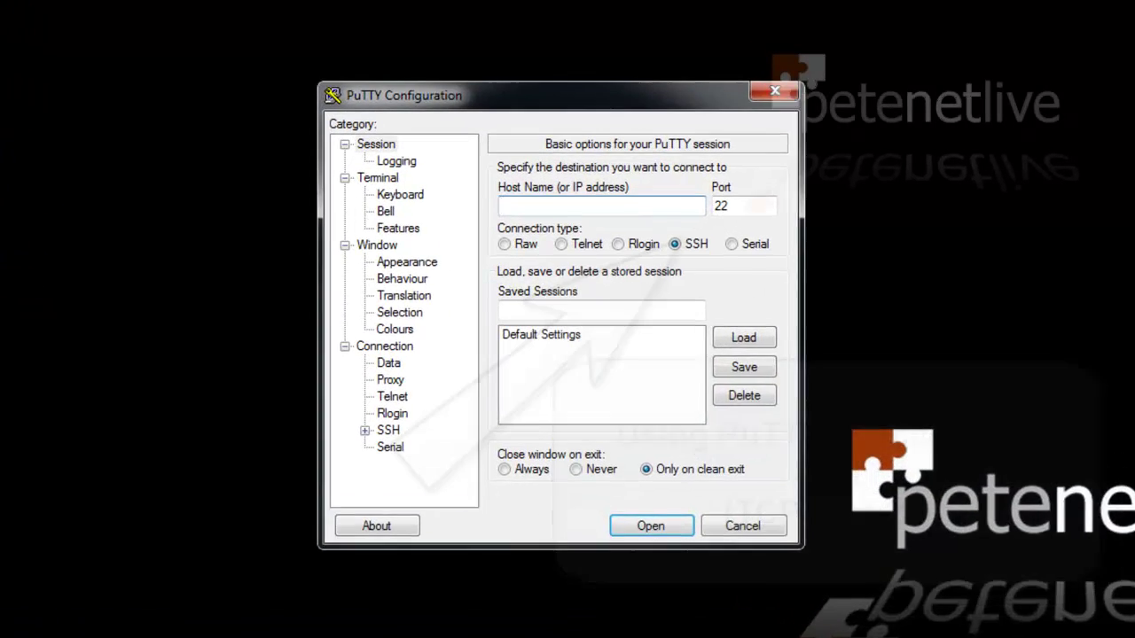
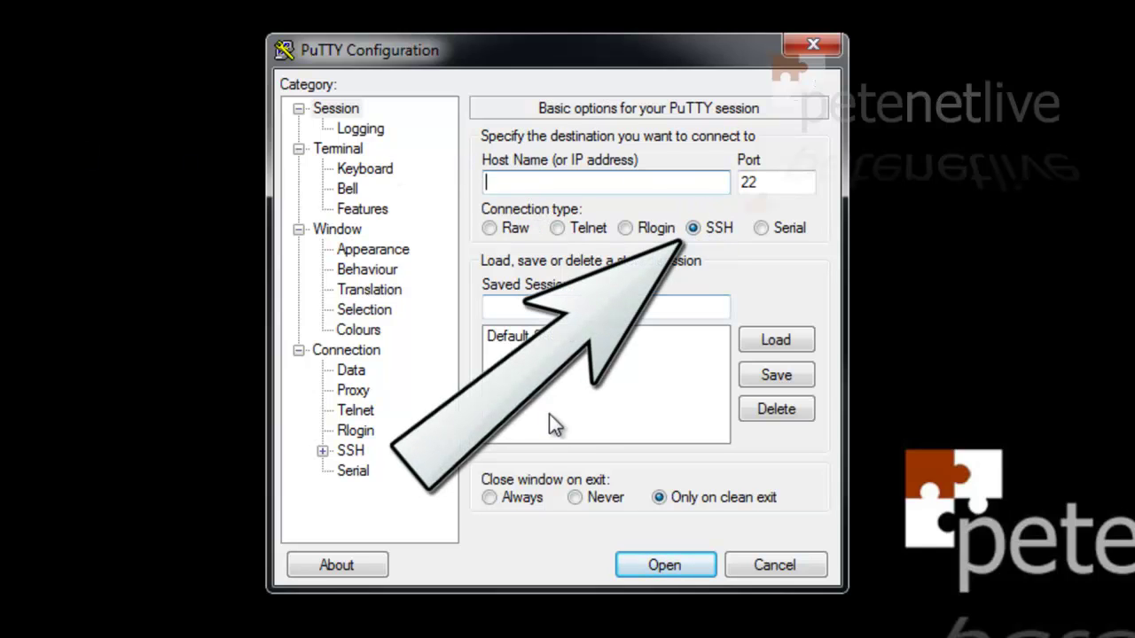
# In PuTTY, open an SSH session to 172.16.254.240, trust the host key, and log in
pyautogui.write('172.1')
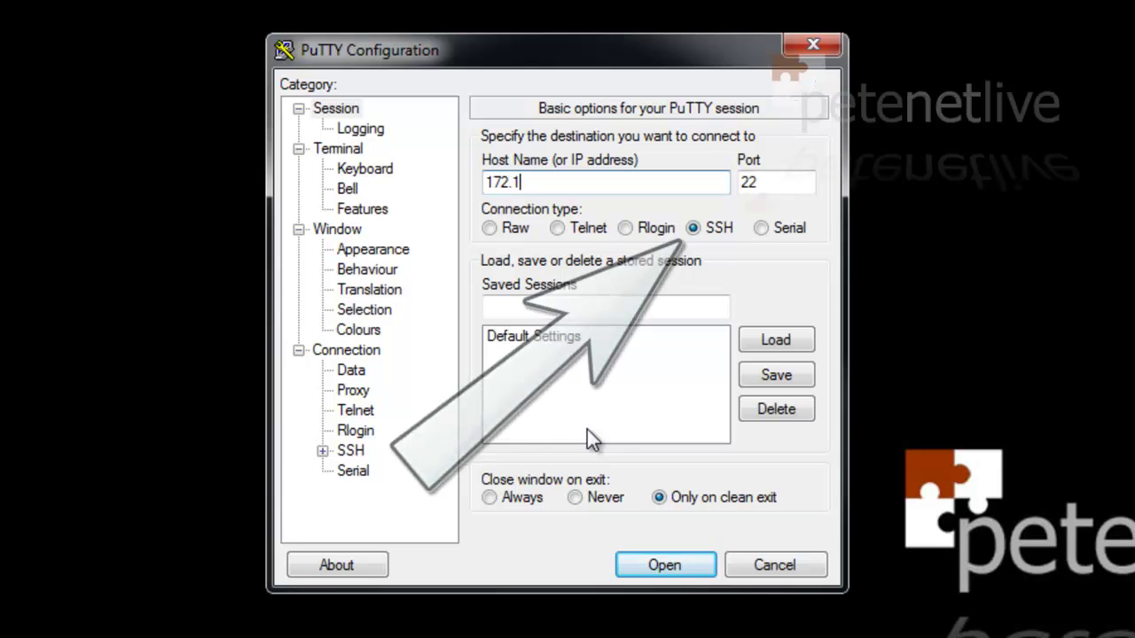
pyautogui.write('6.254.')
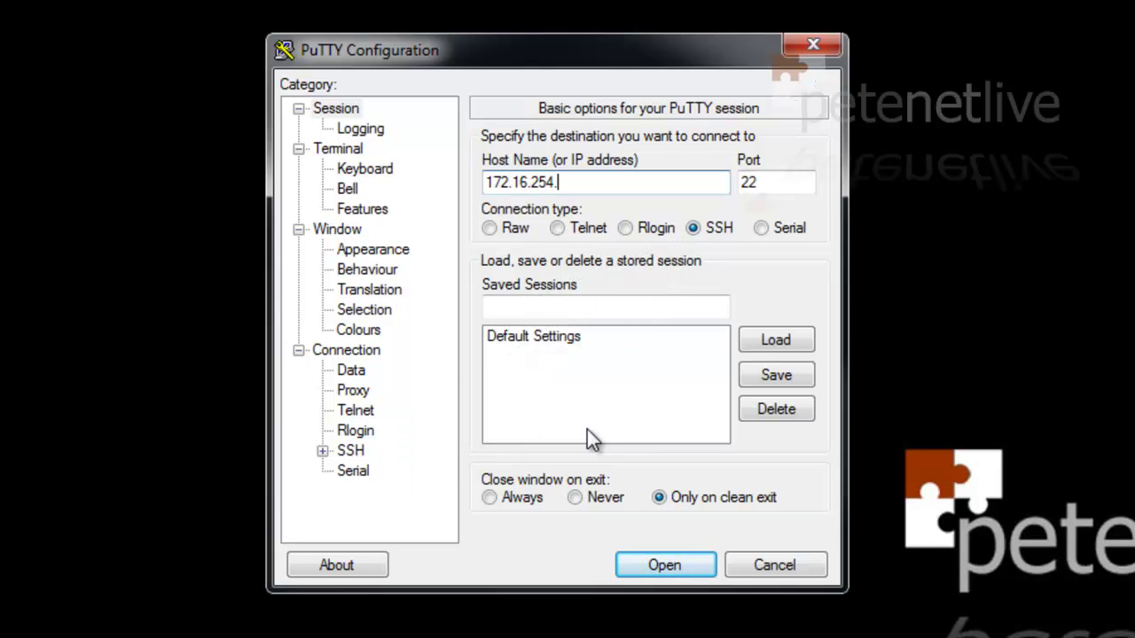
pyautogui.write('240')
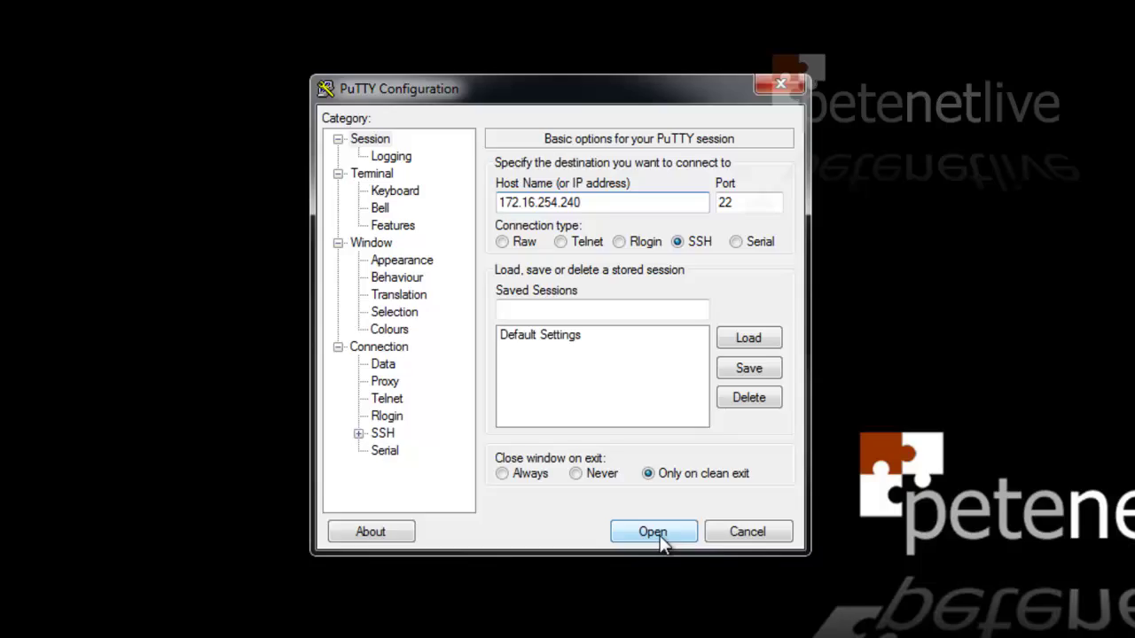
pyautogui.click(673, 572)
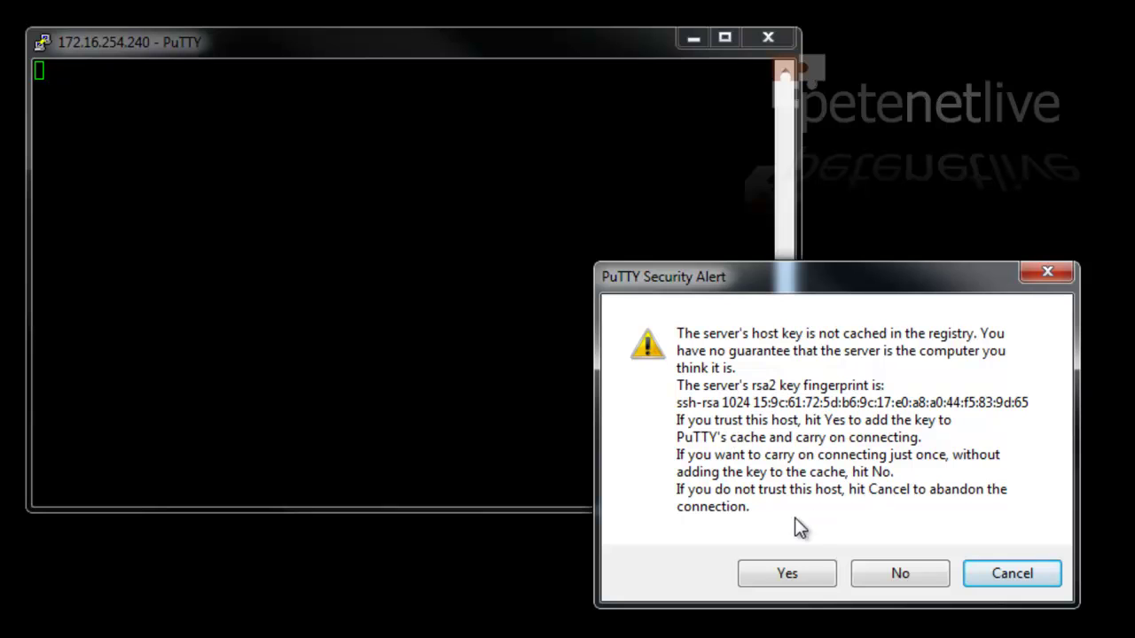
pyautogui.click(780, 574)
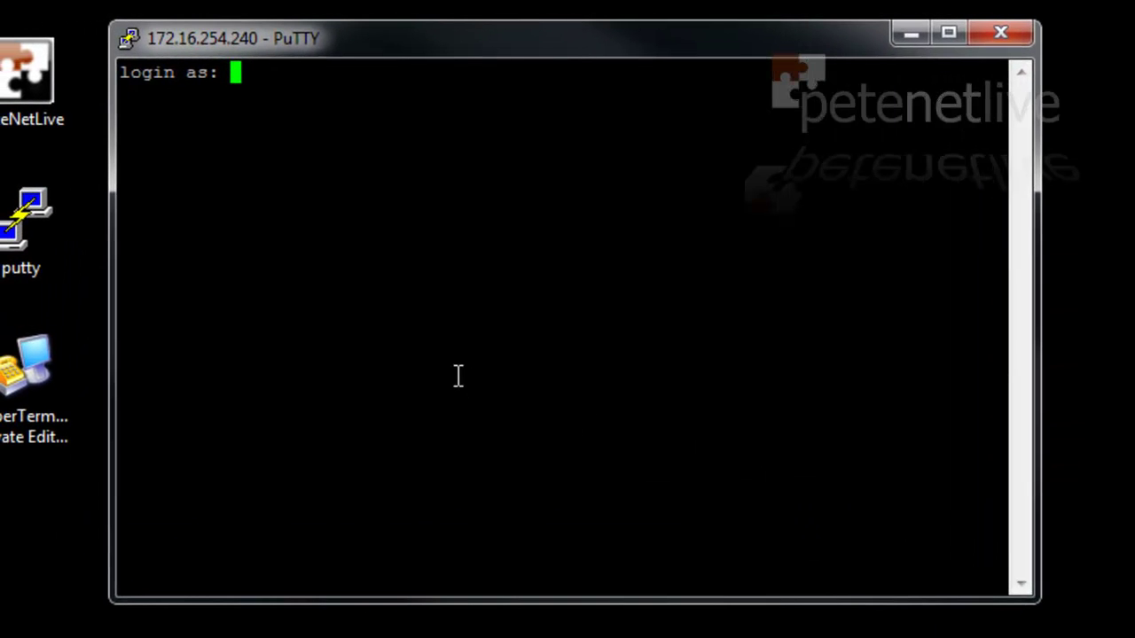
pyautogui.write('Pet')
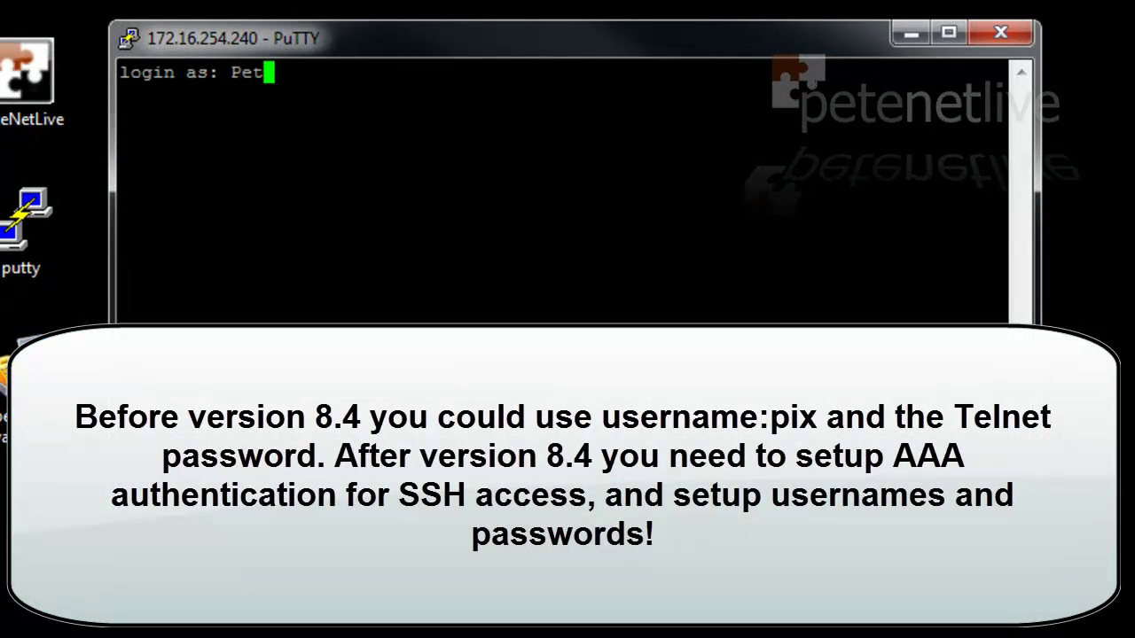
pyautogui.write('eLong')
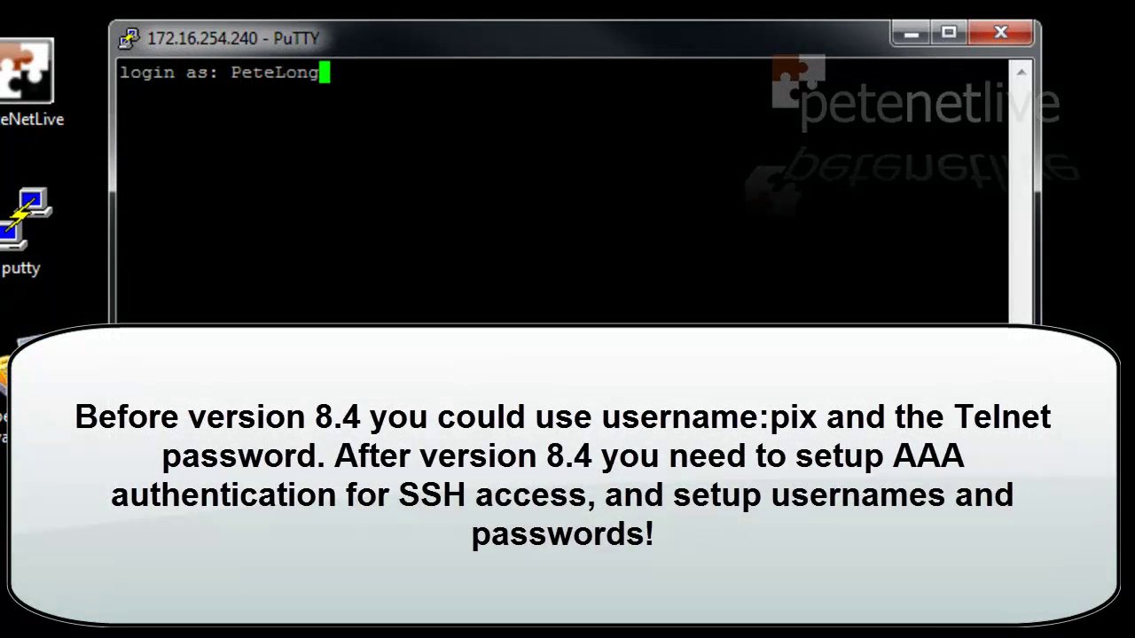
pyautogui.press('Return')
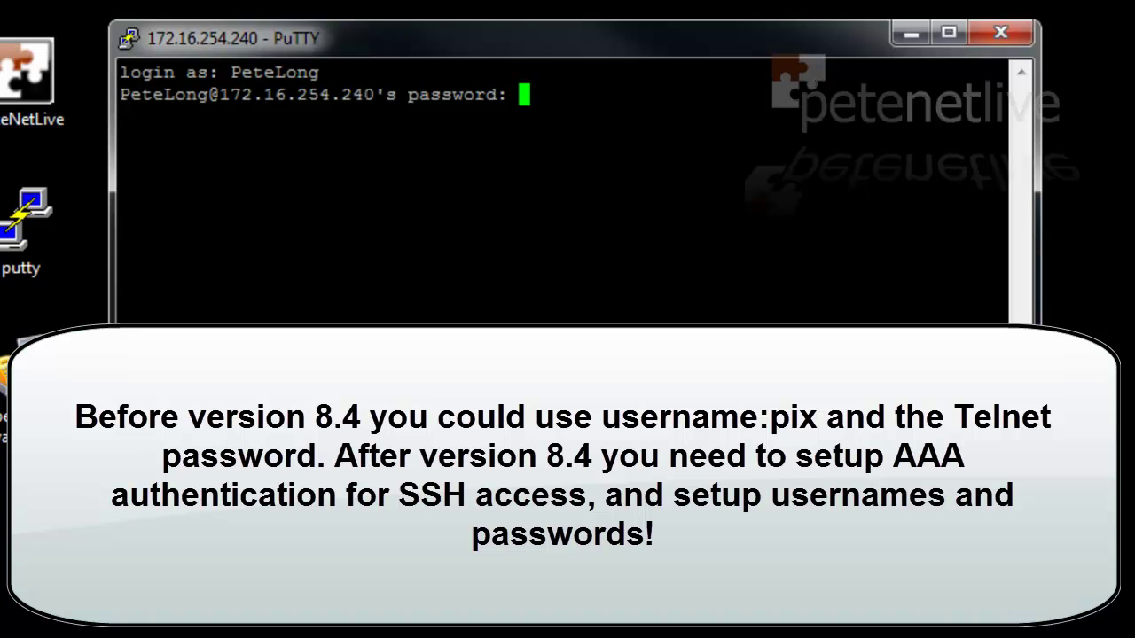
pyautogui.press('Return')
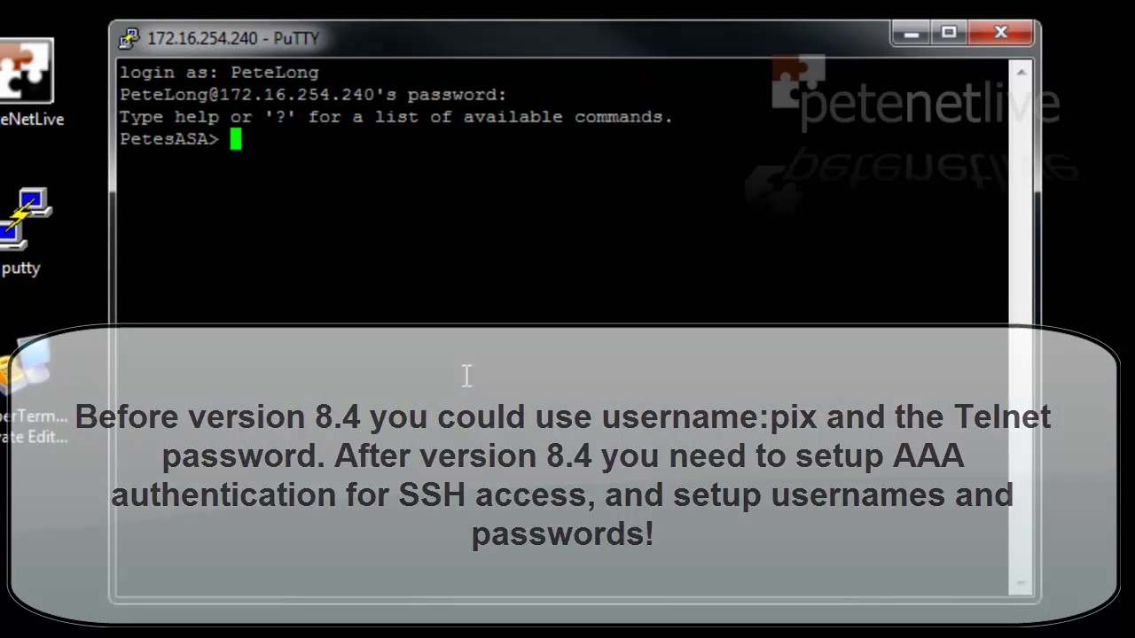
# Enter privileged mode with en and the enable password, then exit the SSH session
pyautogui.write('en')
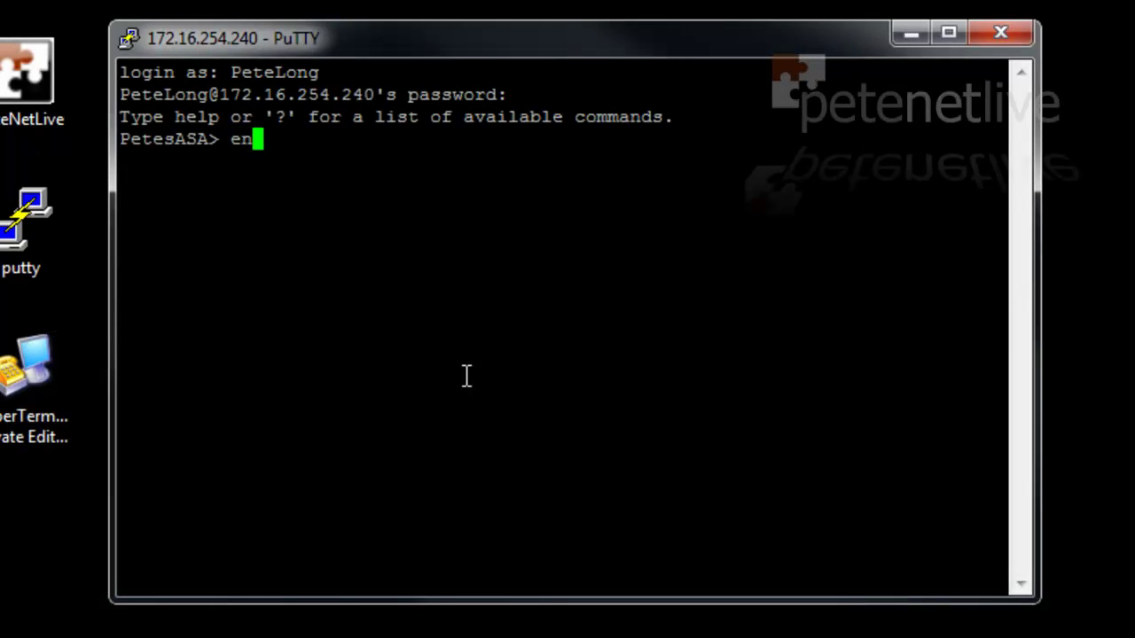
pyautogui.press('Return')
pyautogui.write('*******')
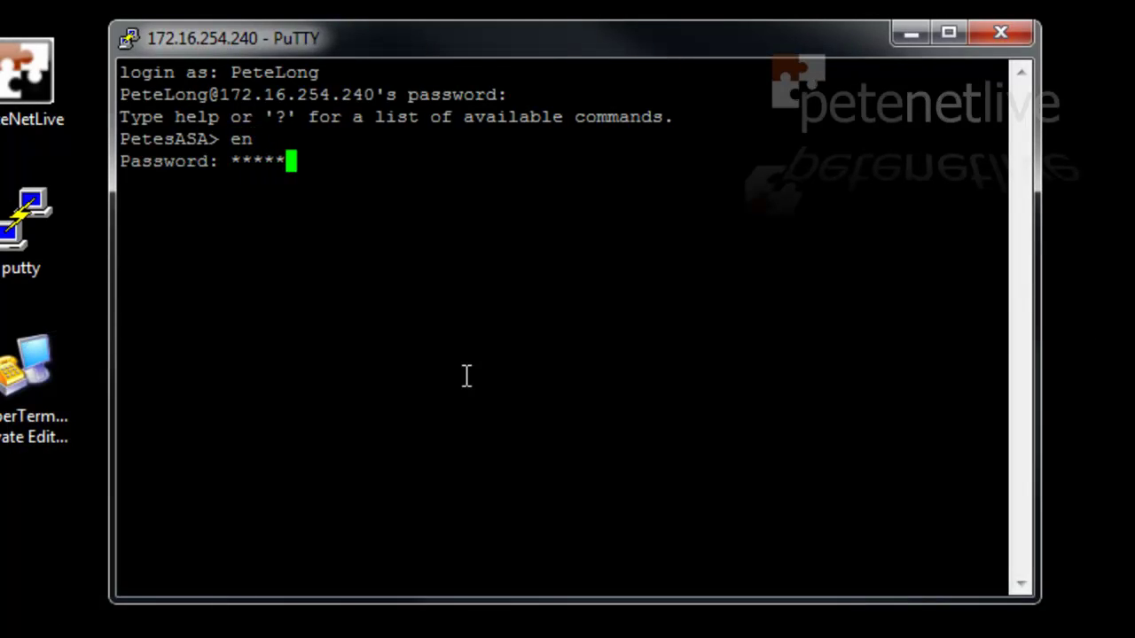
pyautogui.press('Return')
pyautogui.press('Return')
pyautogui.press('Return')
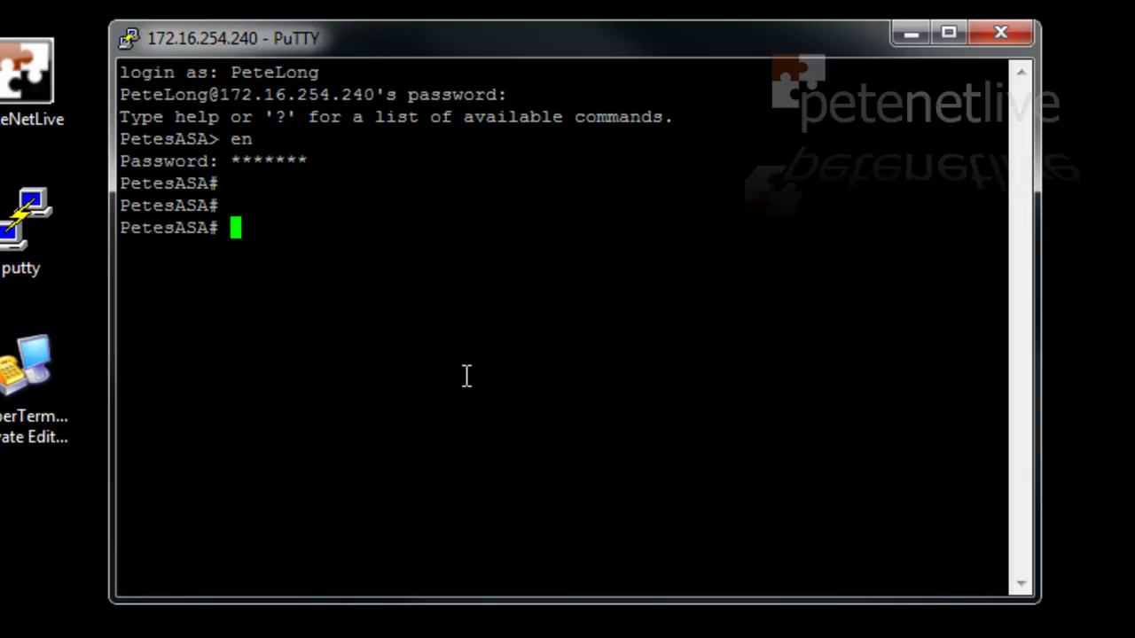
pyautogui.write('exit')
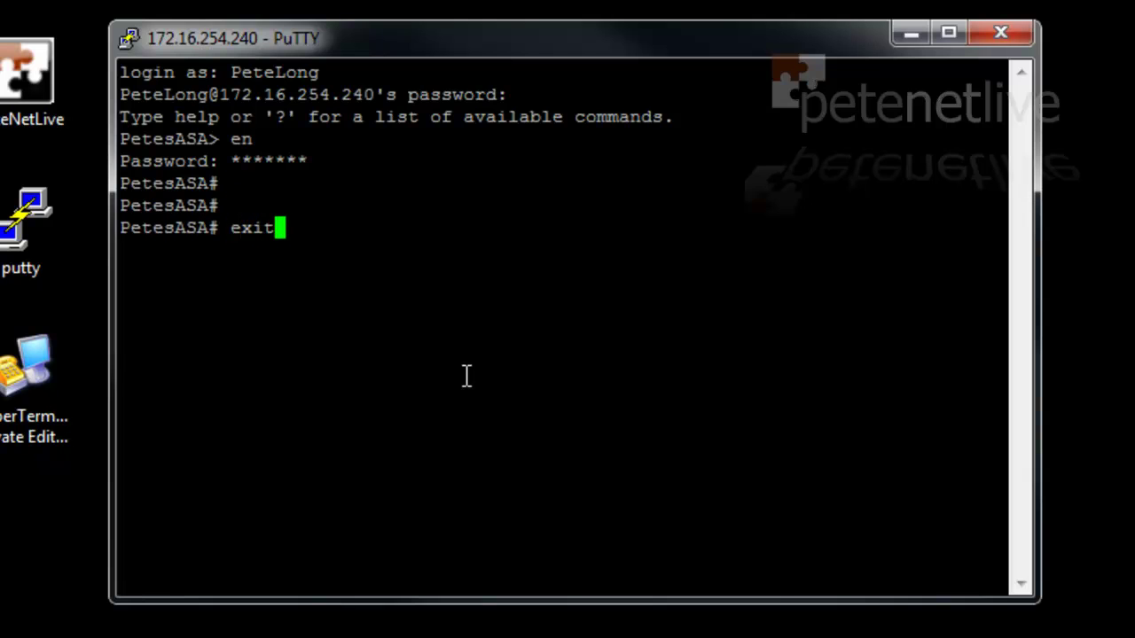
pyautogui.press('Return')
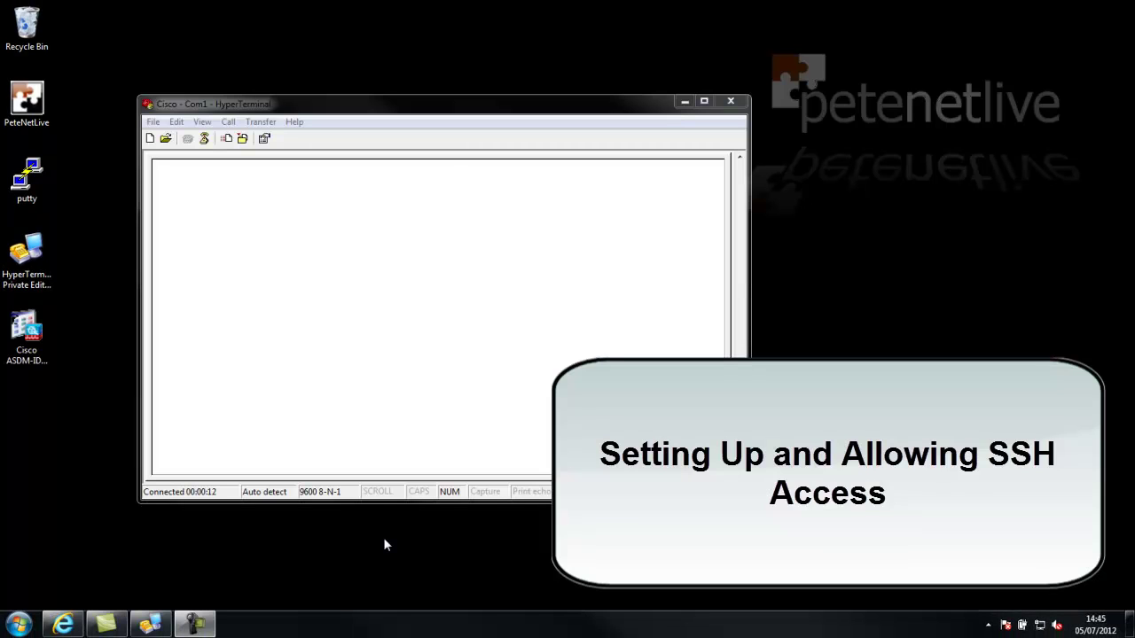
# On the HyperTerminal console, enter privileged mode with en and the enable password
pyautogui.click(370, 452)
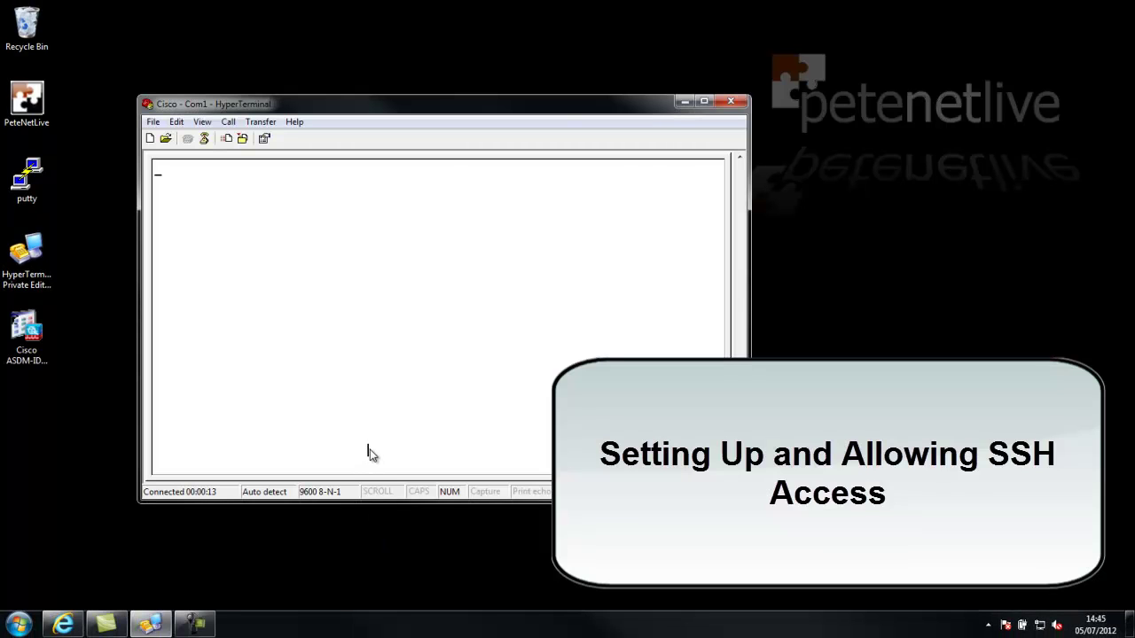
pyautogui.press('Return')
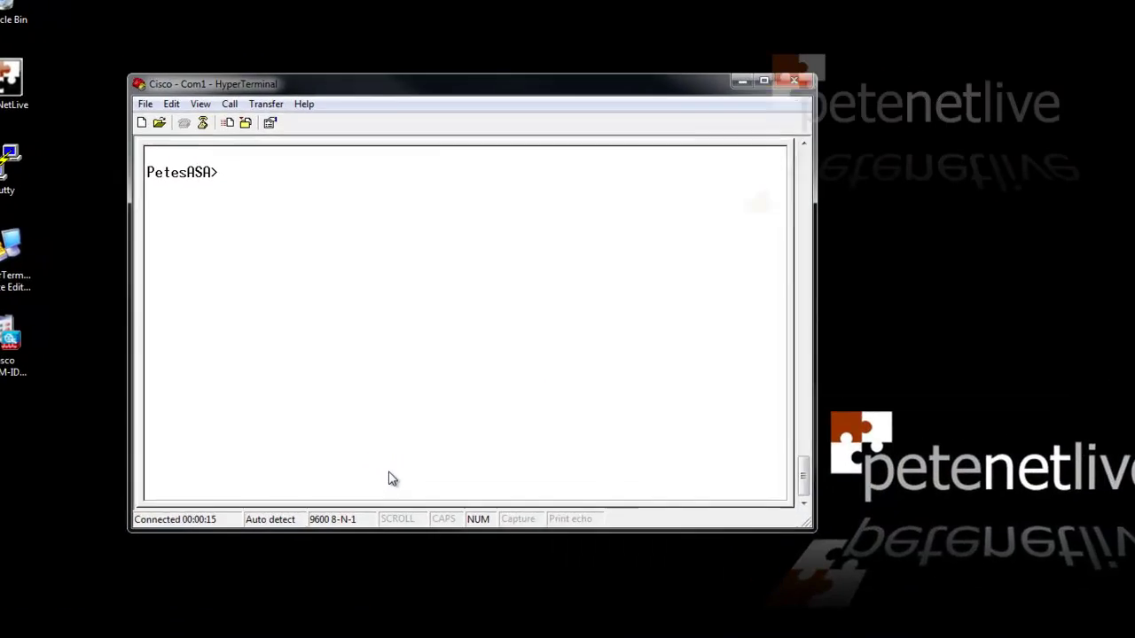
pyautogui.write('en')
pyautogui.press('Return')
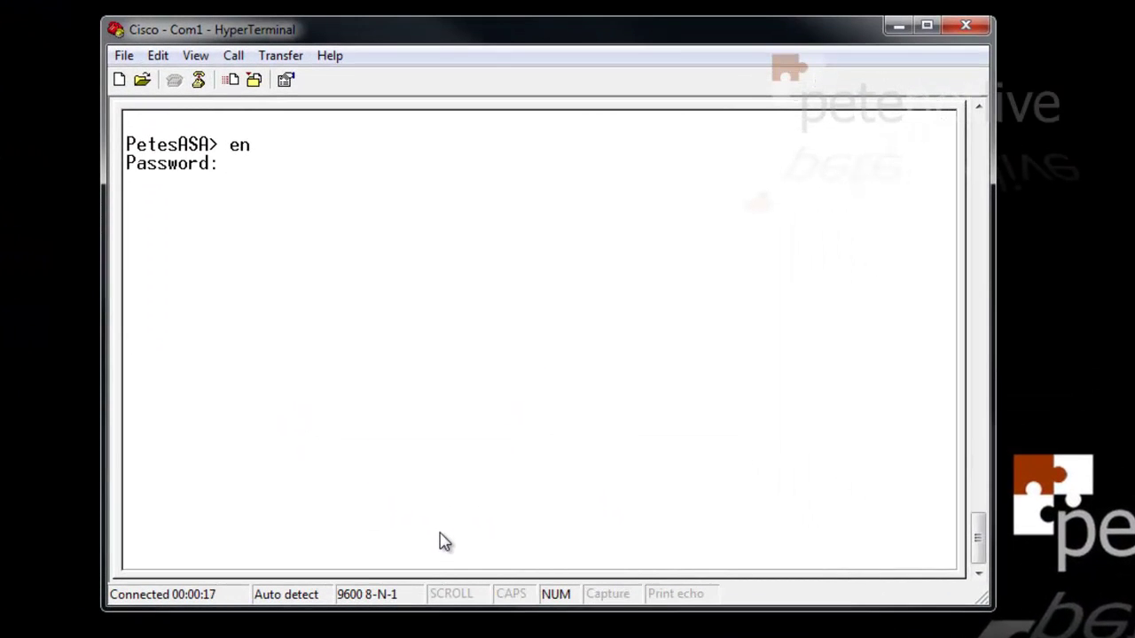
pyautogui.write('*******')
pyautogui.press('Return')
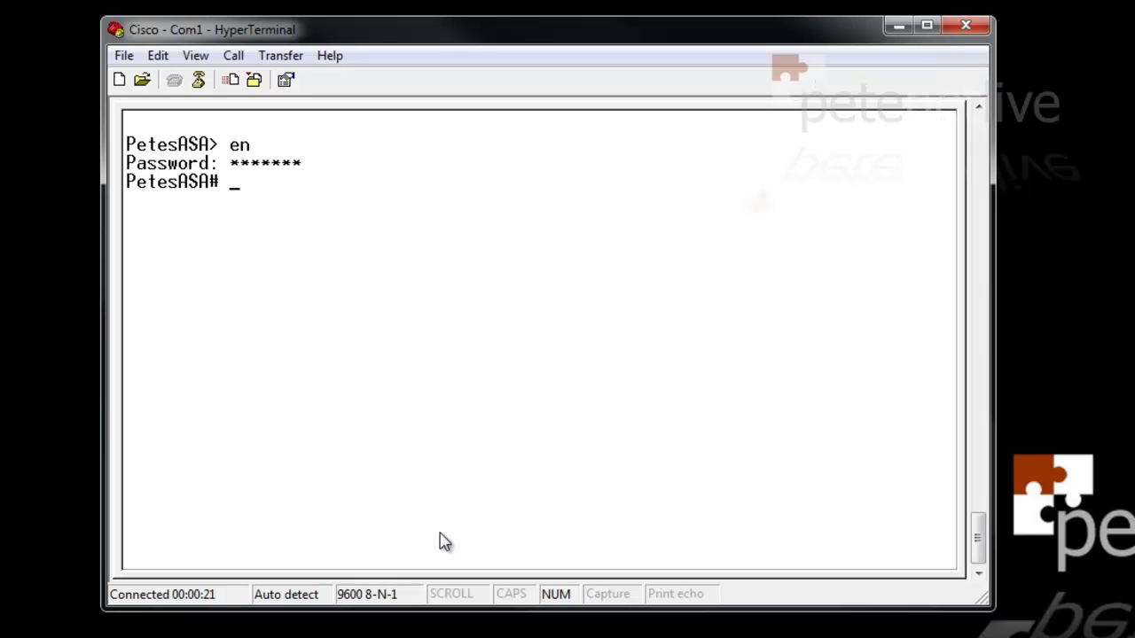
# Check show run ssh (timeout 5), enter configuration mode, and type ssh timeout 45
pyautogui.write('show run ssh')
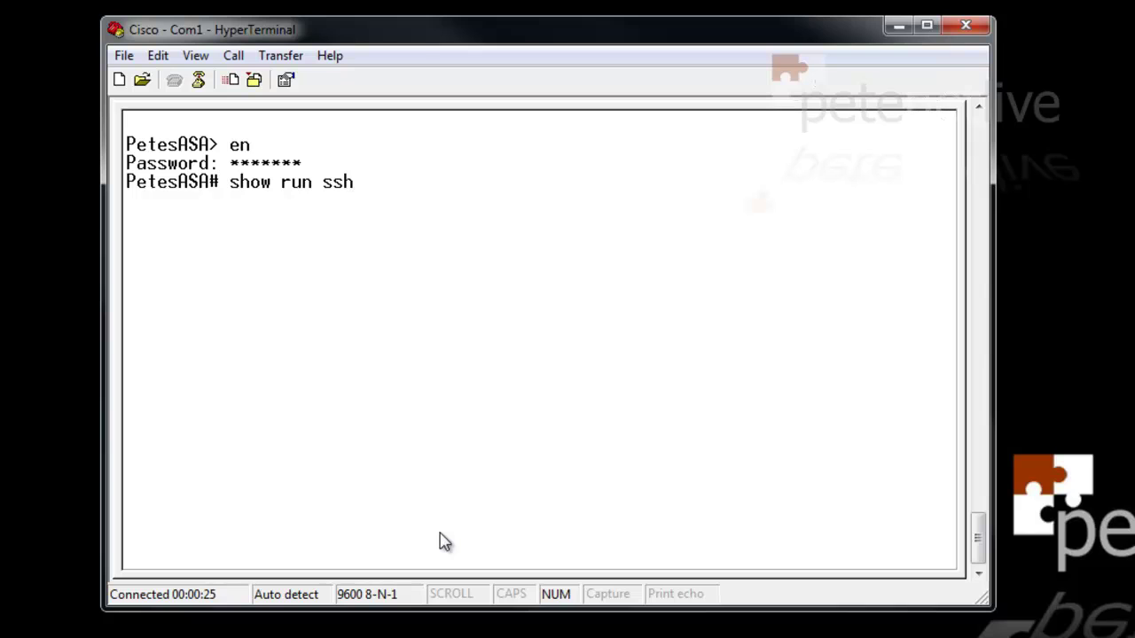
pyautogui.press('Return')
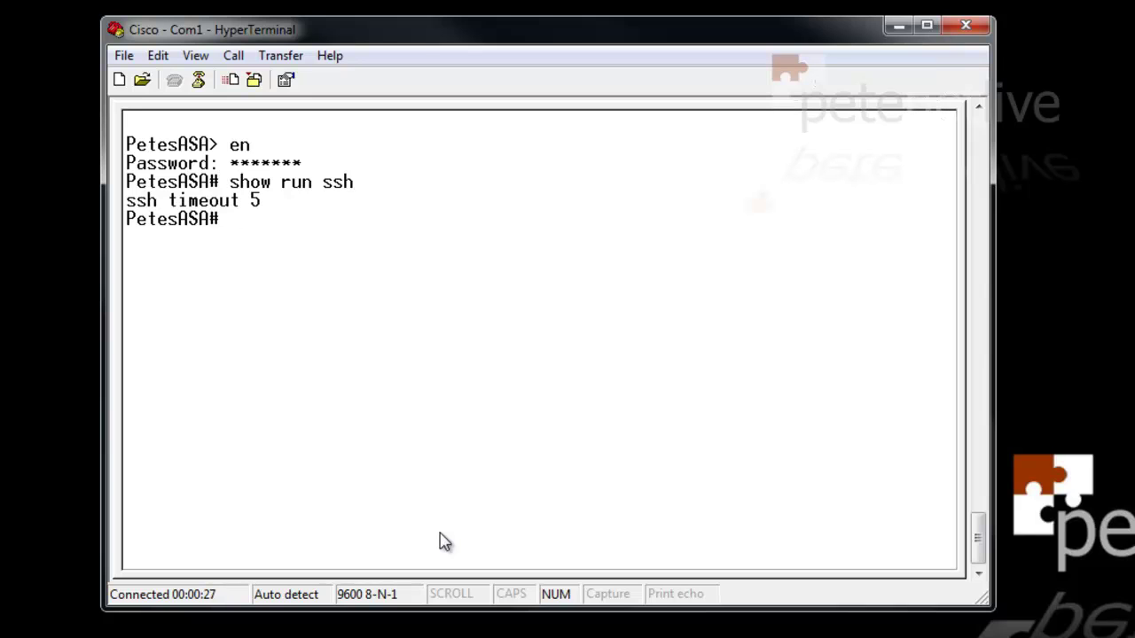
pyautogui.write('conf t')
pyautogui.press('Return')
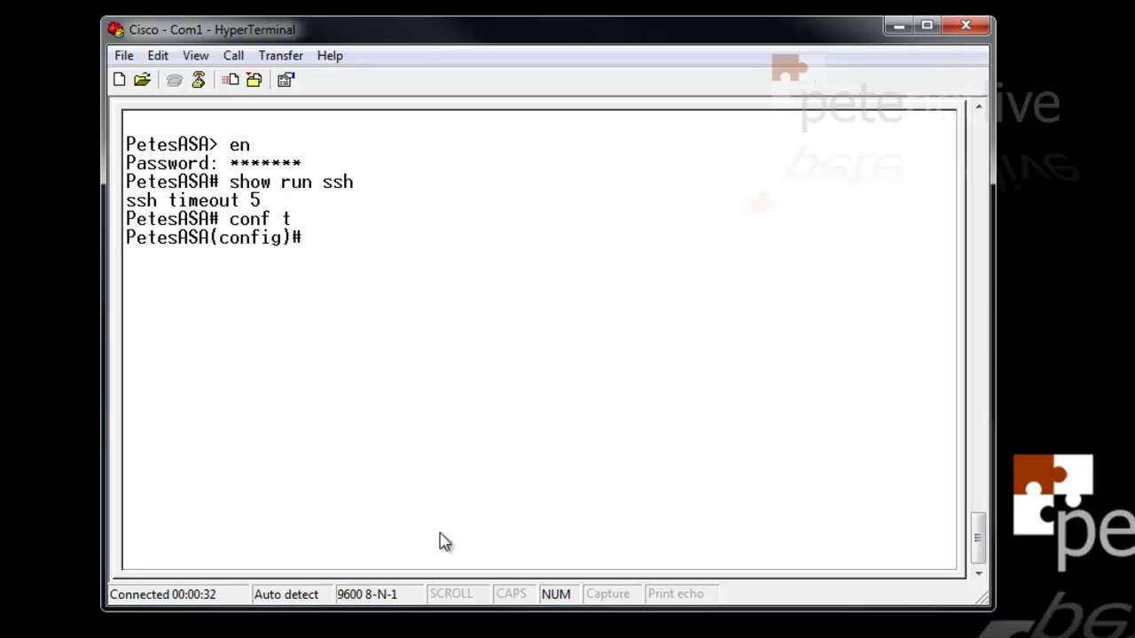
pyautogui.write('ssh timeout 45')
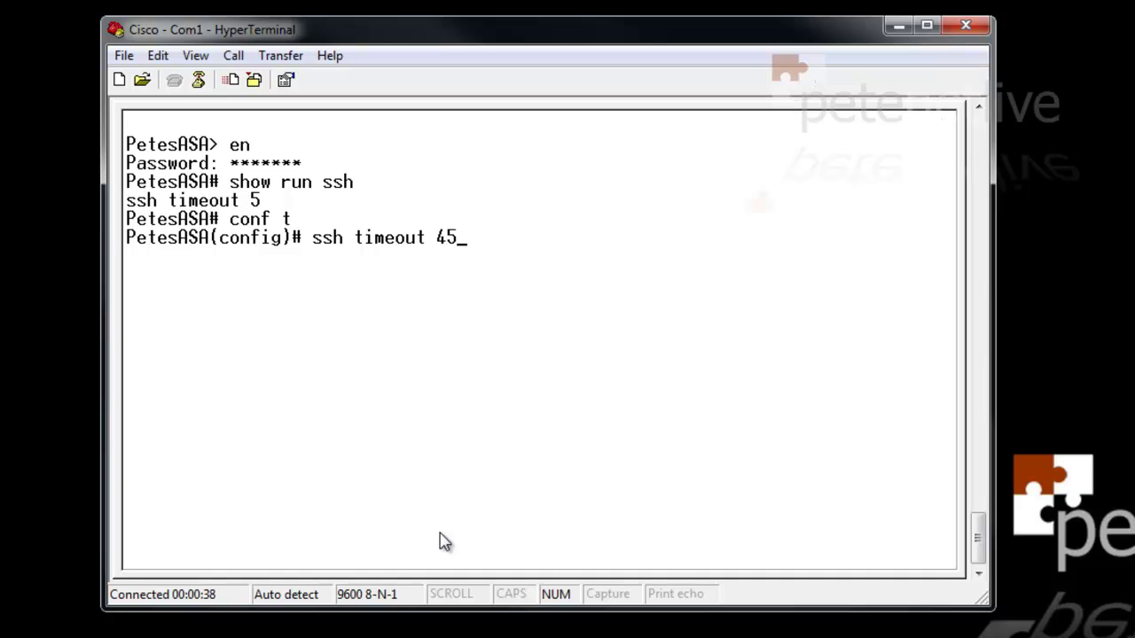
# Apply ssh timeout 45 and add the rule ssh 0.0.0.0 0.0.0.0 inside
pyautogui.press('Return')
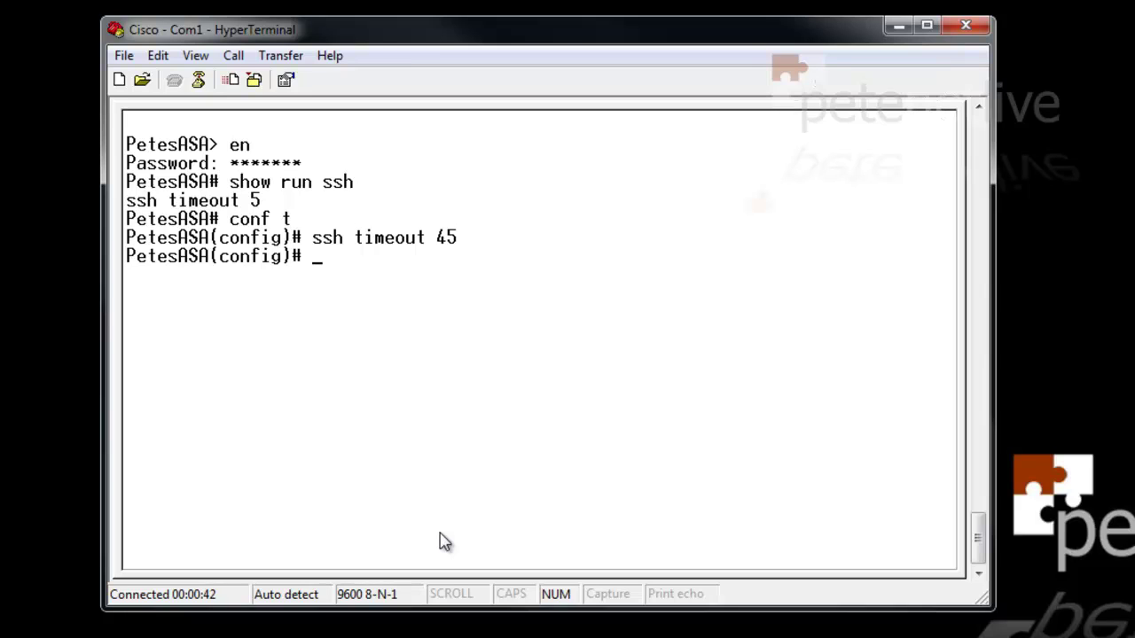
pyautogui.write('ssh 0.0.0.0')
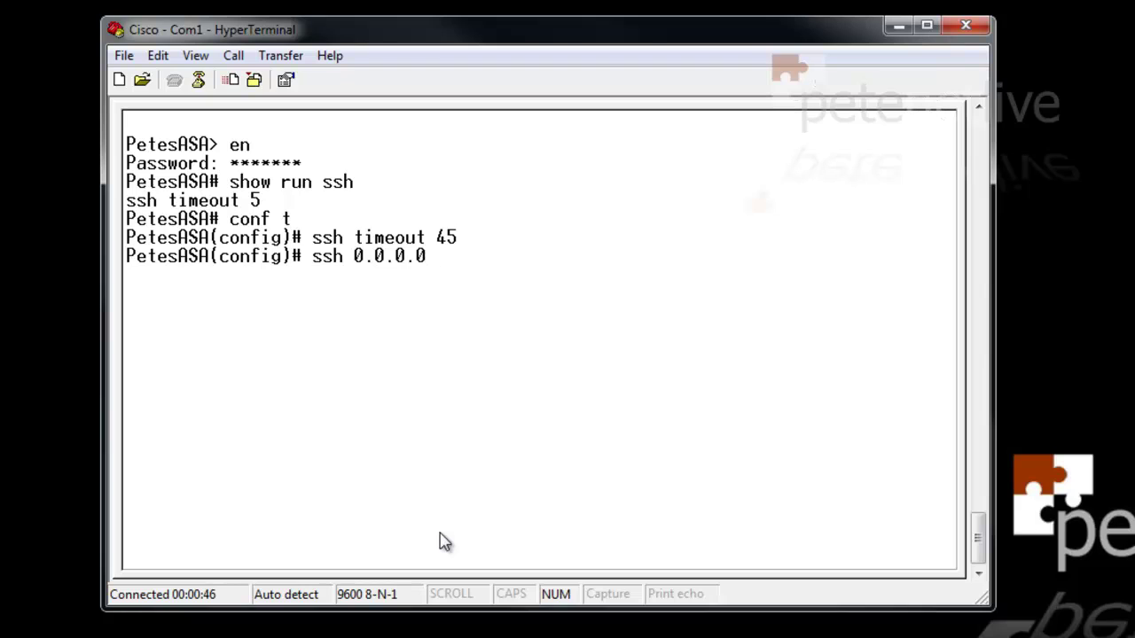
pyautogui.write(' 0.0.0.0 in')
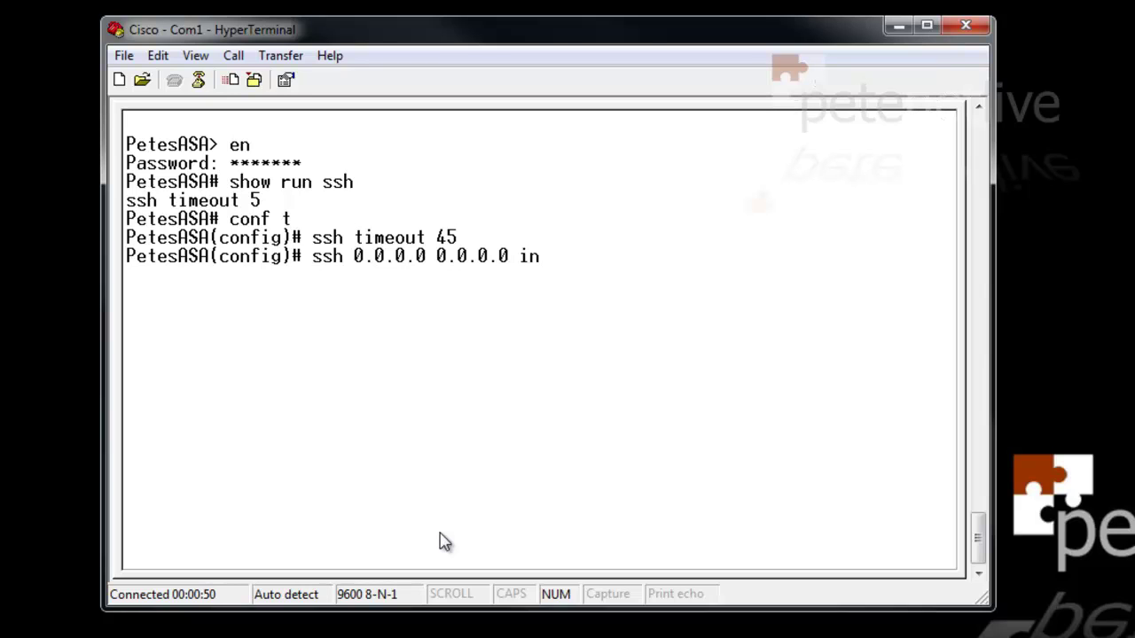
pyautogui.write('side')
pyautogui.press('Return')
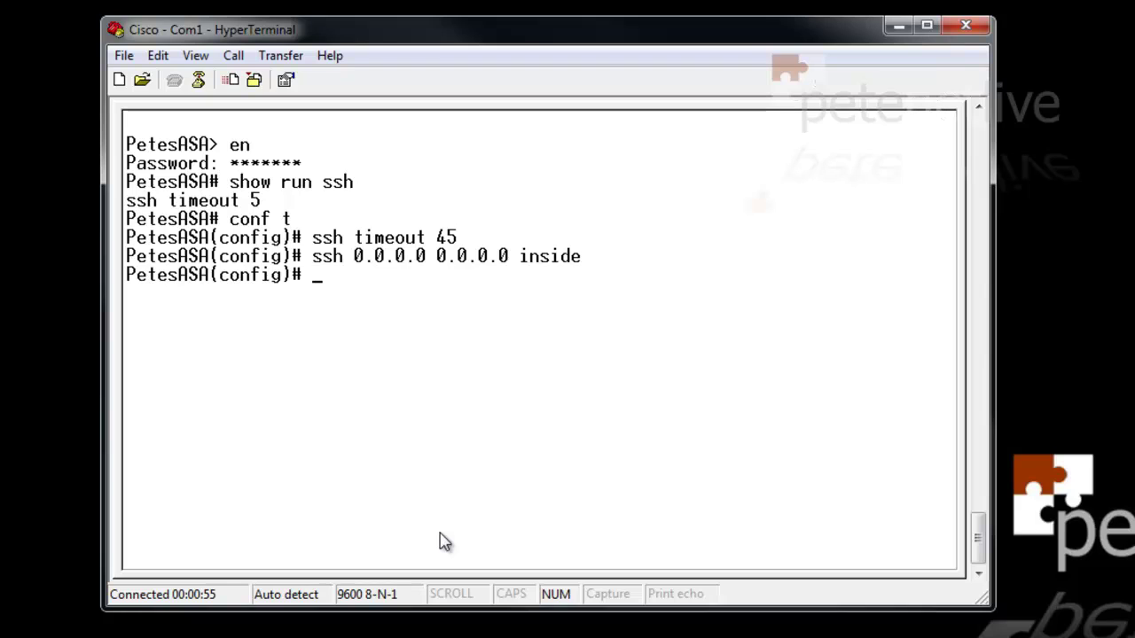
# Remove the any-address rule with no ssh 0.0.0.0 0.0.0.0 inside
pyautogui.press('Up')
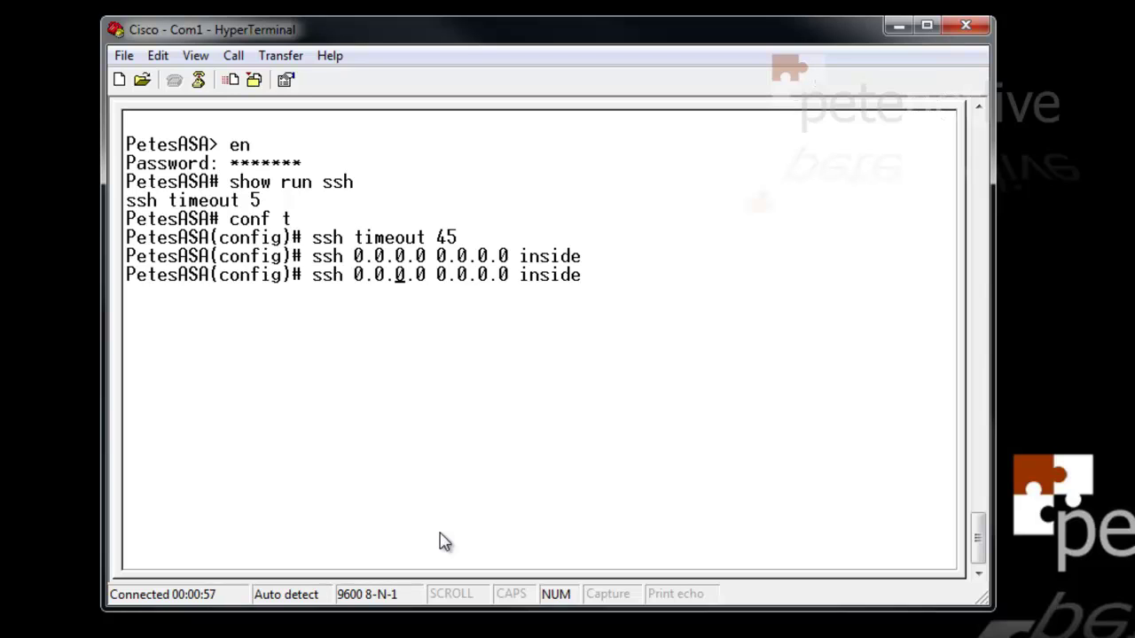
pyautogui.press('Left')
pyautogui.press('Left')
pyautogui.press('Left')
pyautogui.press('Left')
pyautogui.press('Left')
pyautogui.press('Left')
pyautogui.press('Left')
pyautogui.press('Left')
pyautogui.write('no')
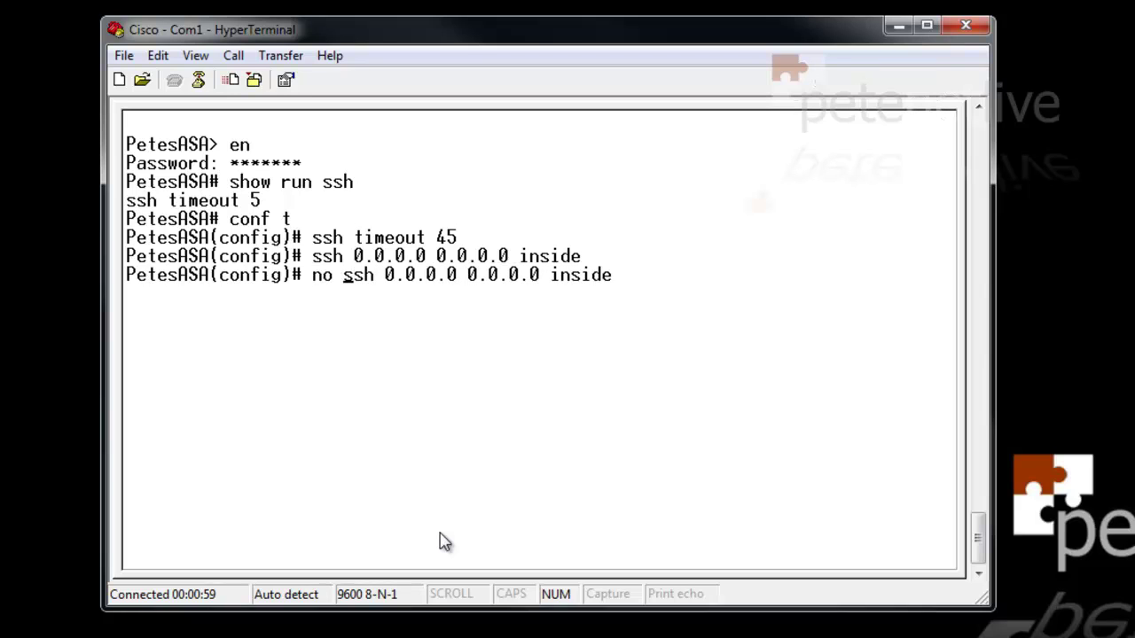
pyautogui.press('Right')
pyautogui.press('Right')
pyautogui.press('Right')
pyautogui.press('Right')
pyautogui.press('Right')
pyautogui.press('Right')
pyautogui.press('Right')
pyautogui.press('Right')
pyautogui.press('Right')
pyautogui.press('Right')
pyautogui.press('Right')
pyautogui.press('Right')
pyautogui.press('Right')
pyautogui.press('Right')
pyautogui.press('Right')
pyautogui.press('Right')
pyautogui.press('Right')
pyautogui.press('Right')
pyautogui.press('Right')
pyautogui.press('Right')
pyautogui.press('Right')
pyautogui.press('Right')
pyautogui.press('Right')
pyautogui.press('Right')
pyautogui.press('Right')
pyautogui.press('Right')
pyautogui.press('Return')
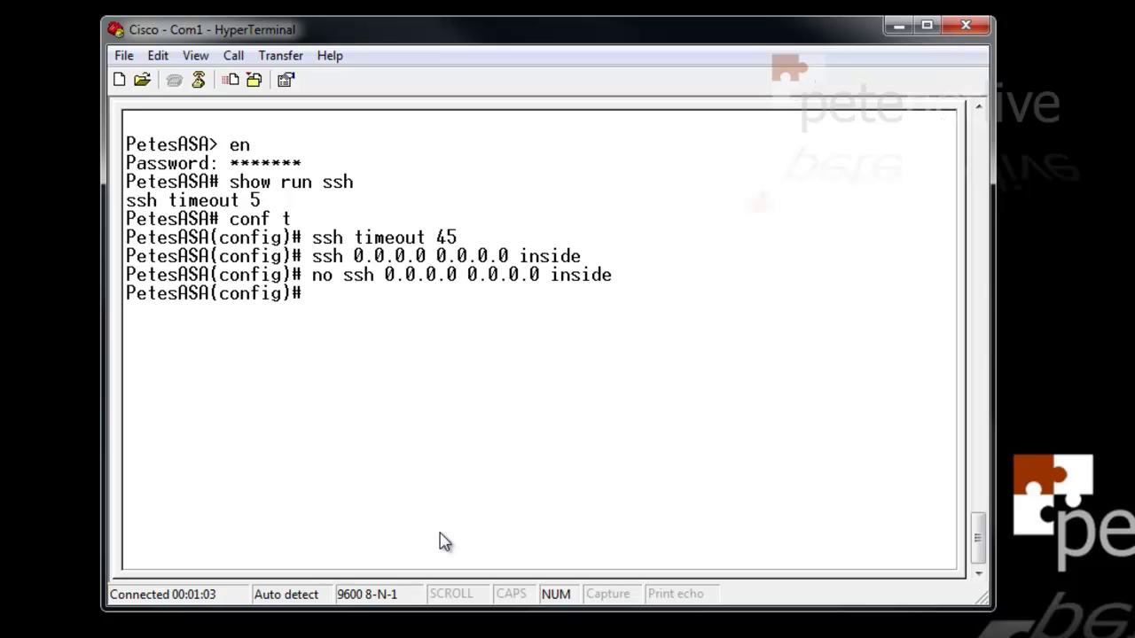
# Add, then remove, an SSH rule for host 123.123.123.123 255.255.255.255 outside
pyautogui.write('ssh 123.12')
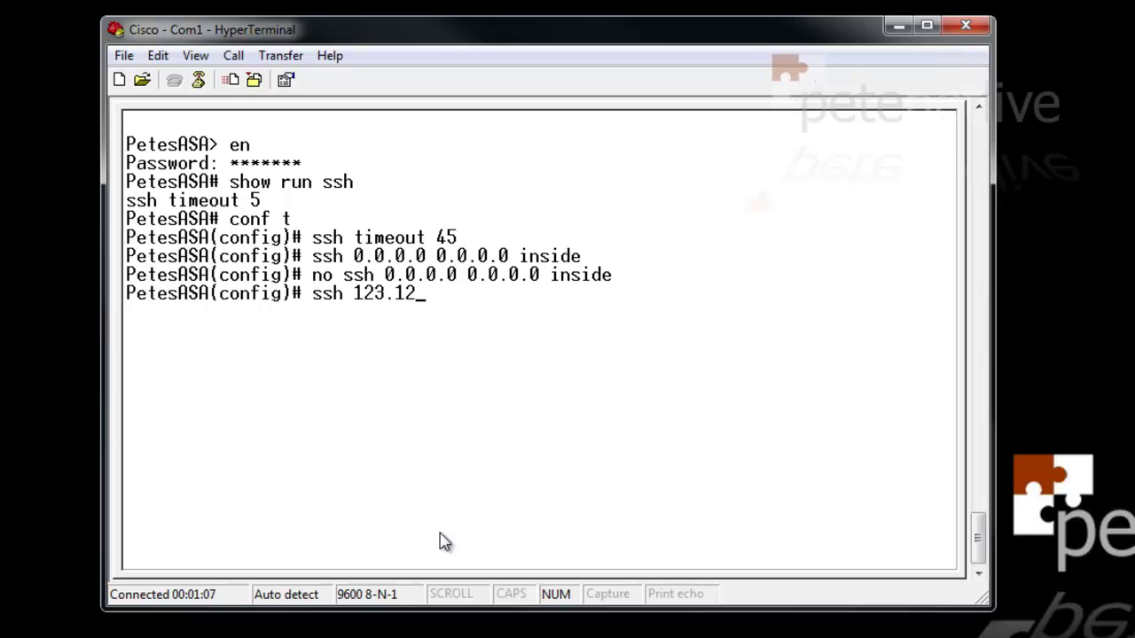
pyautogui.write('3.123.123')
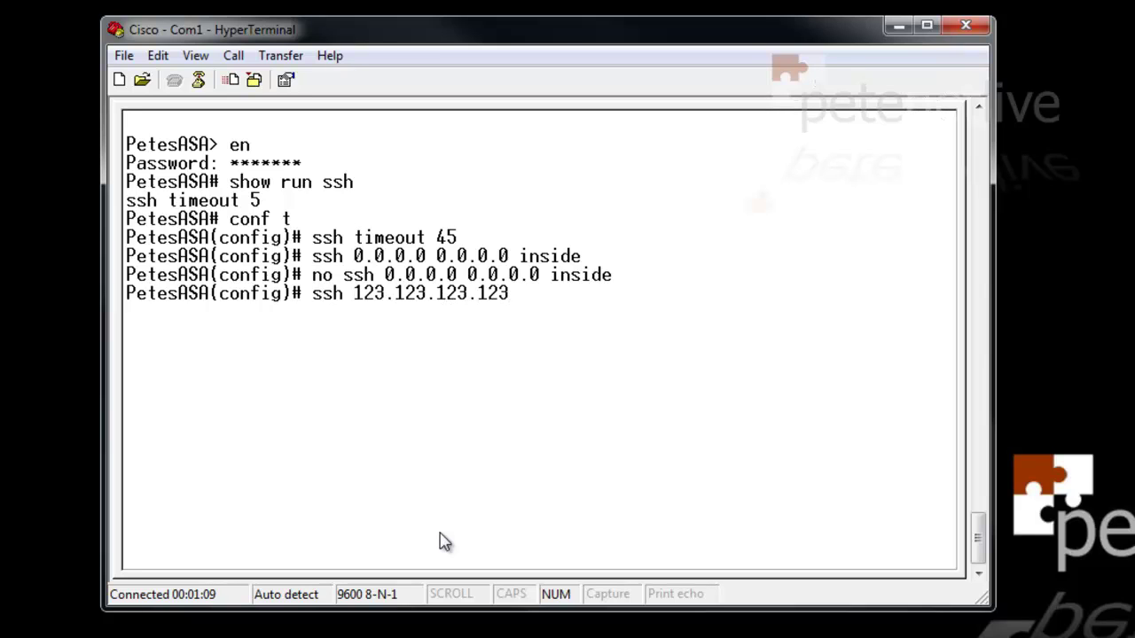
pyautogui.write(' 255.255.255.255')
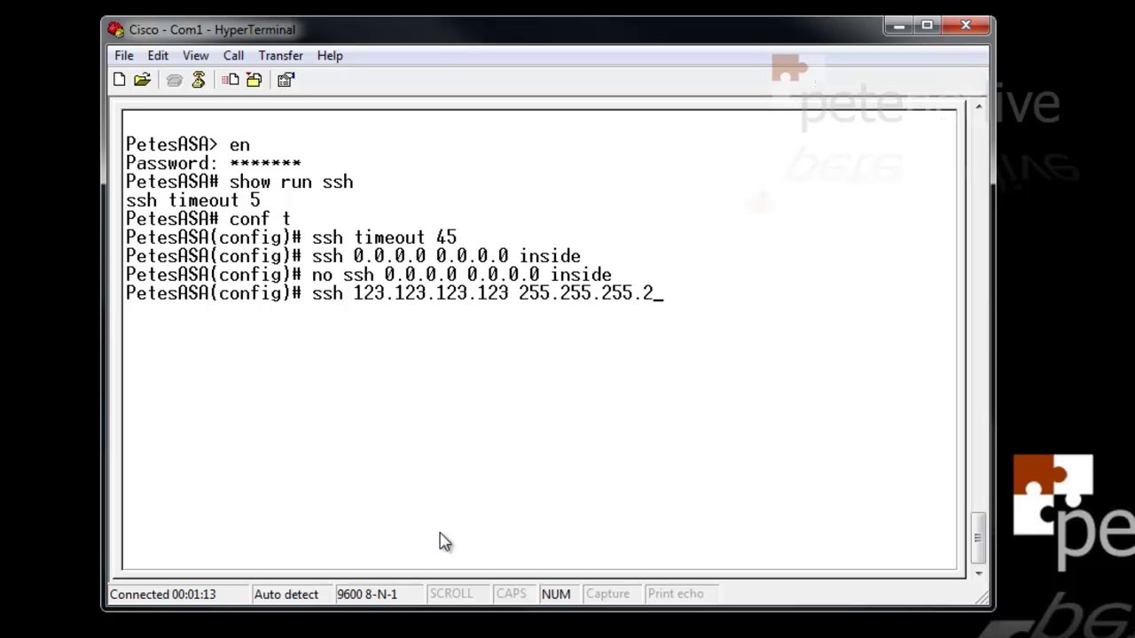
pyautogui.write(' outside')
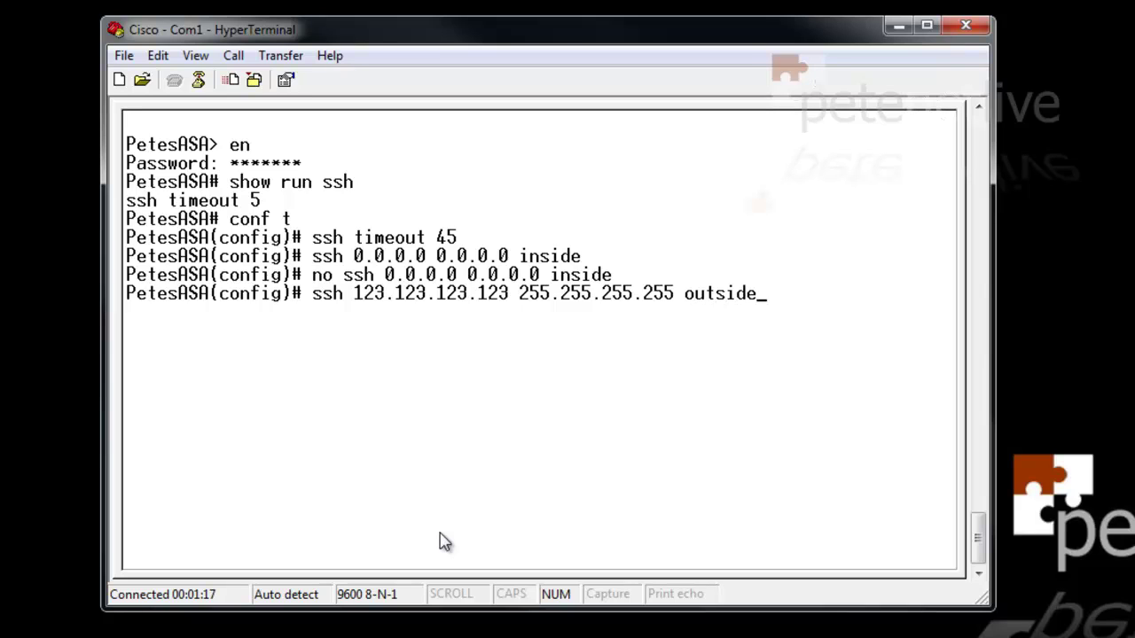
pyautogui.press('Return')
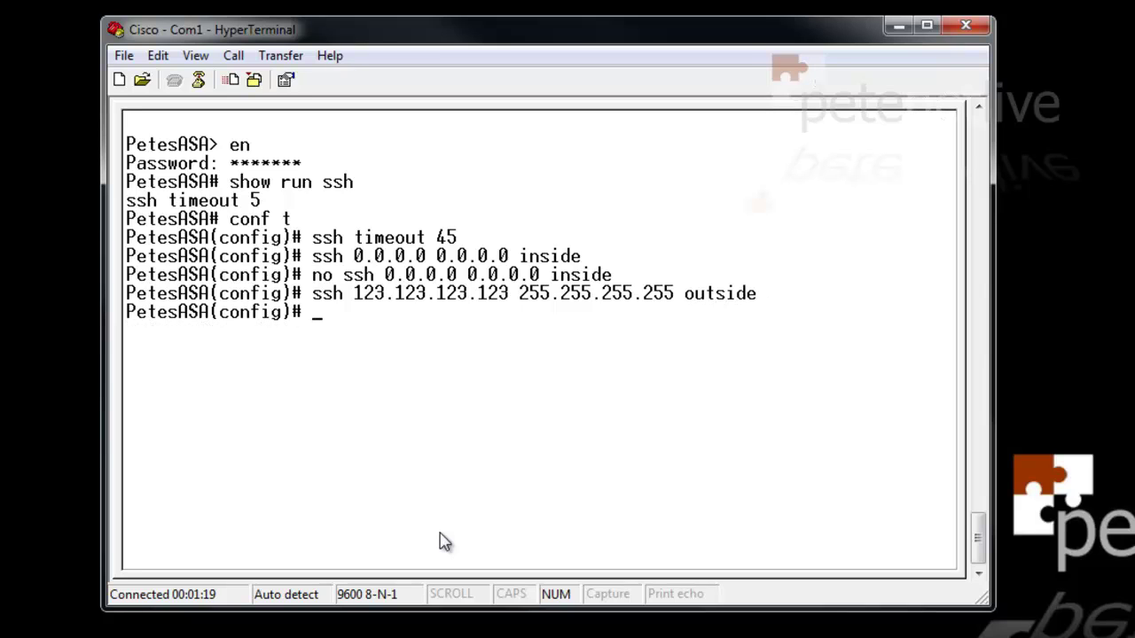
pyautogui.press('Up')
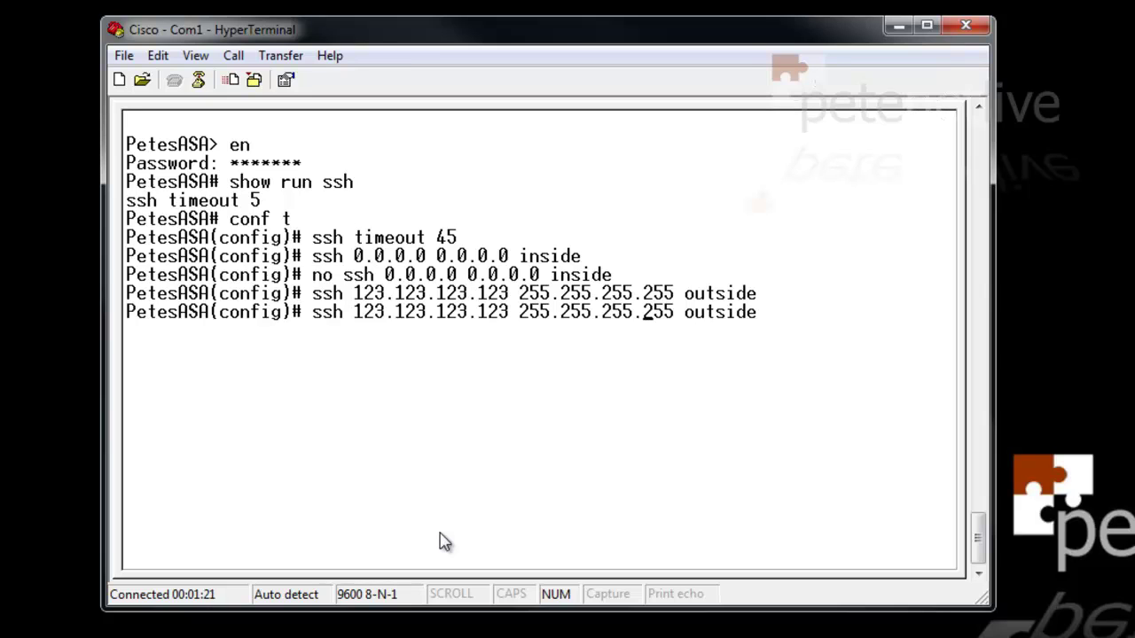
pyautogui.press('Left')
pyautogui.press('Left')
pyautogui.press('Left')
pyautogui.press('Left')
pyautogui.press('Left')
pyautogui.press('Left')
pyautogui.press('Left')
pyautogui.press('Left')
pyautogui.press('Left')
pyautogui.press('Left')
pyautogui.press('Left')
pyautogui.press('Left')
pyautogui.press('Left')
pyautogui.press('Left')
pyautogui.write('no')
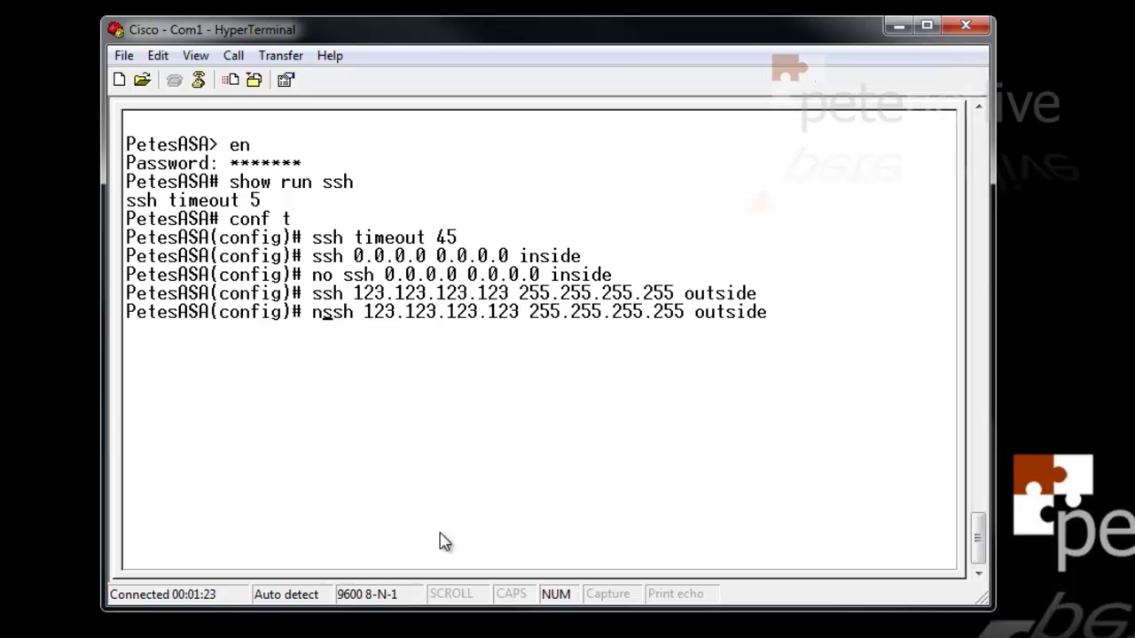
pyautogui.press('Right')
pyautogui.press('Right')
pyautogui.press('Right')
pyautogui.press('Right')
pyautogui.press('Right')
pyautogui.press('Right')
pyautogui.press('Right')
pyautogui.press('Right')
pyautogui.press('Right')
pyautogui.press('Right')
pyautogui.press('Right')
pyautogui.press('Right')
pyautogui.press('Right')
pyautogui.press('Right')
pyautogui.press('Right')
pyautogui.press('Right')
pyautogui.press('Right')
pyautogui.press('Right')
pyautogui.press('Right')
pyautogui.press('Right')
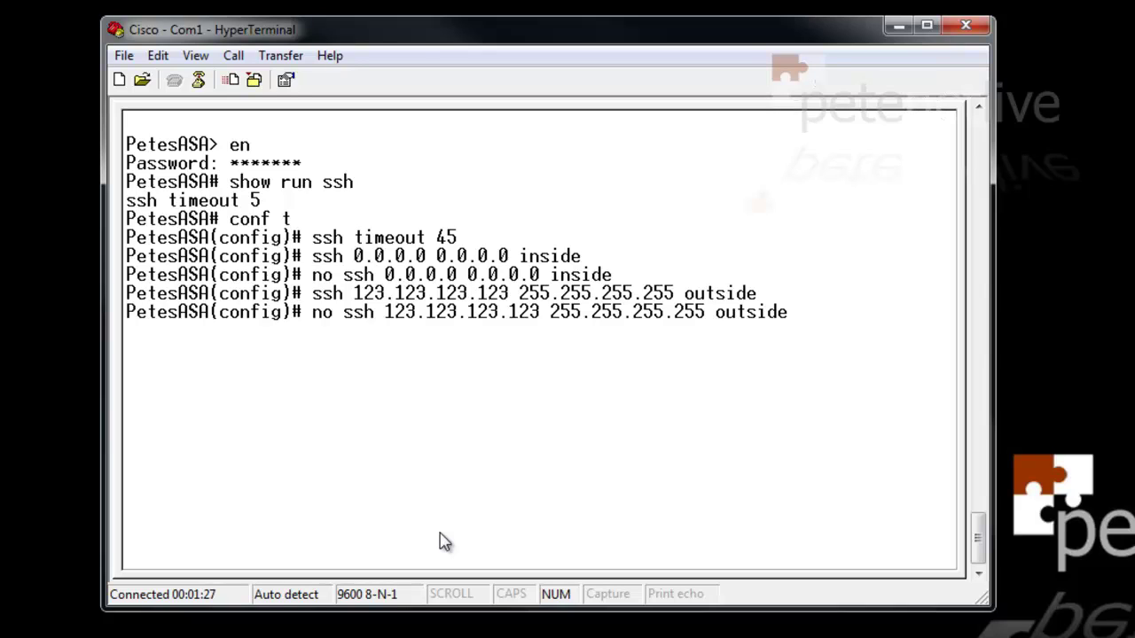
pyautogui.press('Right')
pyautogui.press('Right')
pyautogui.press('Return')
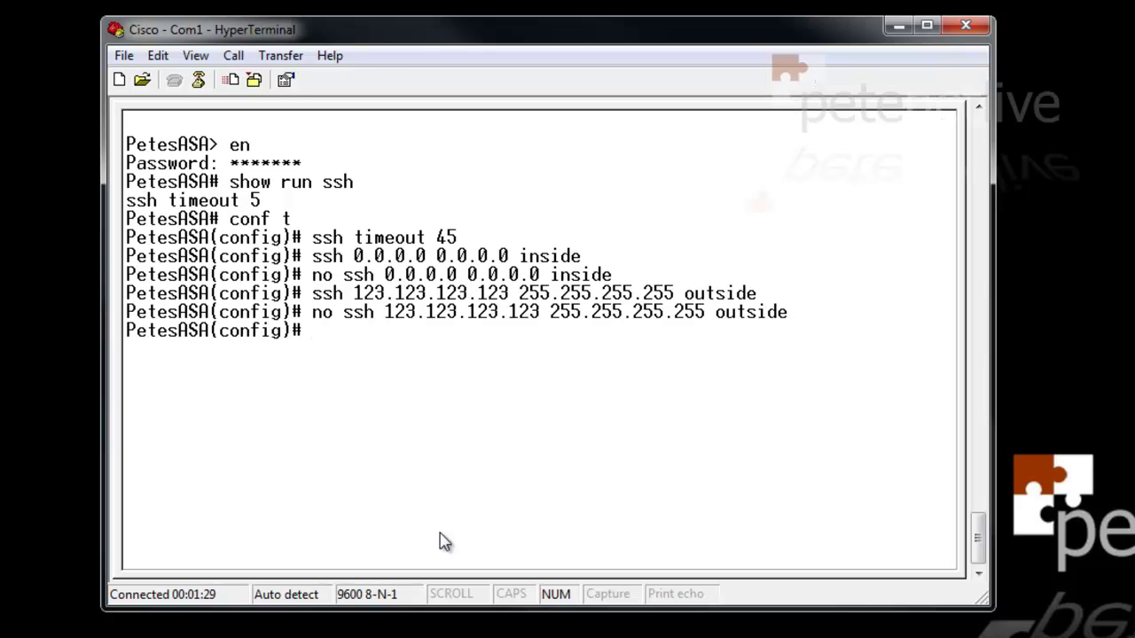
# Add and remove host 172.16.254.207 inside, then permit SSH from 172.16.254.0 255.255.255.0 inside
pyautogui.write('ssh 172.16')
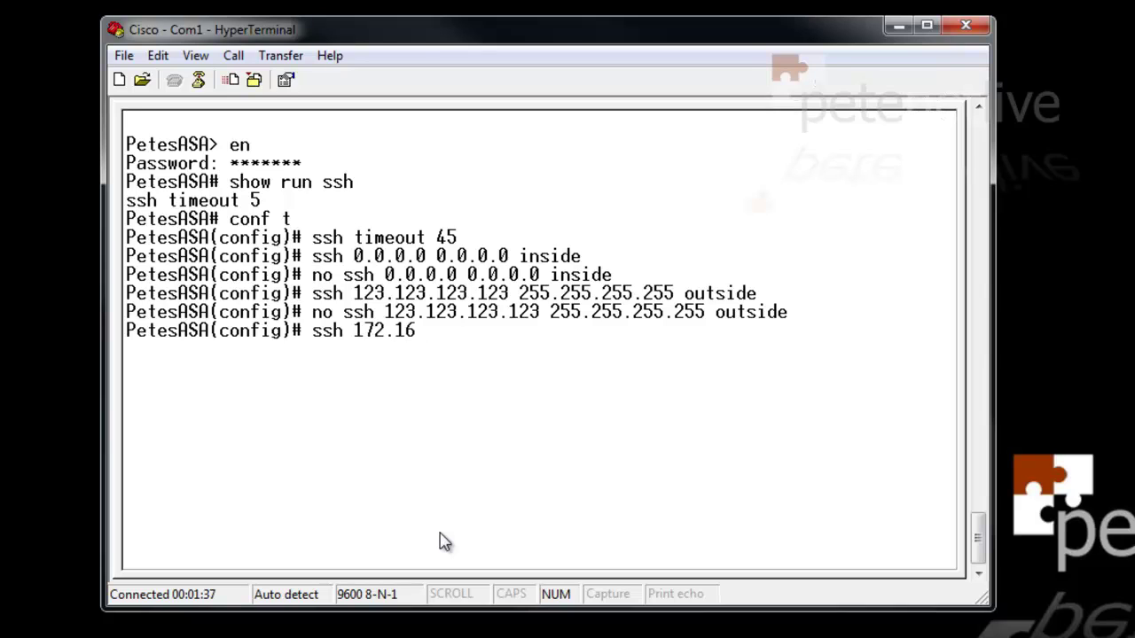
pyautogui.write('.254.207 25')
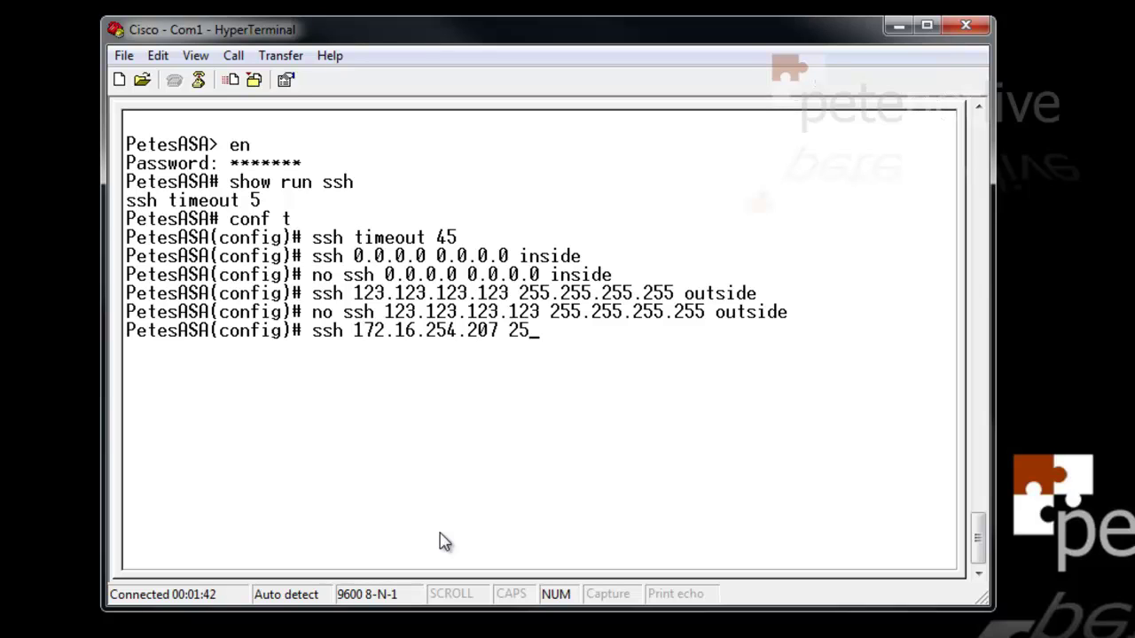
pyautogui.write('5.255.255.')
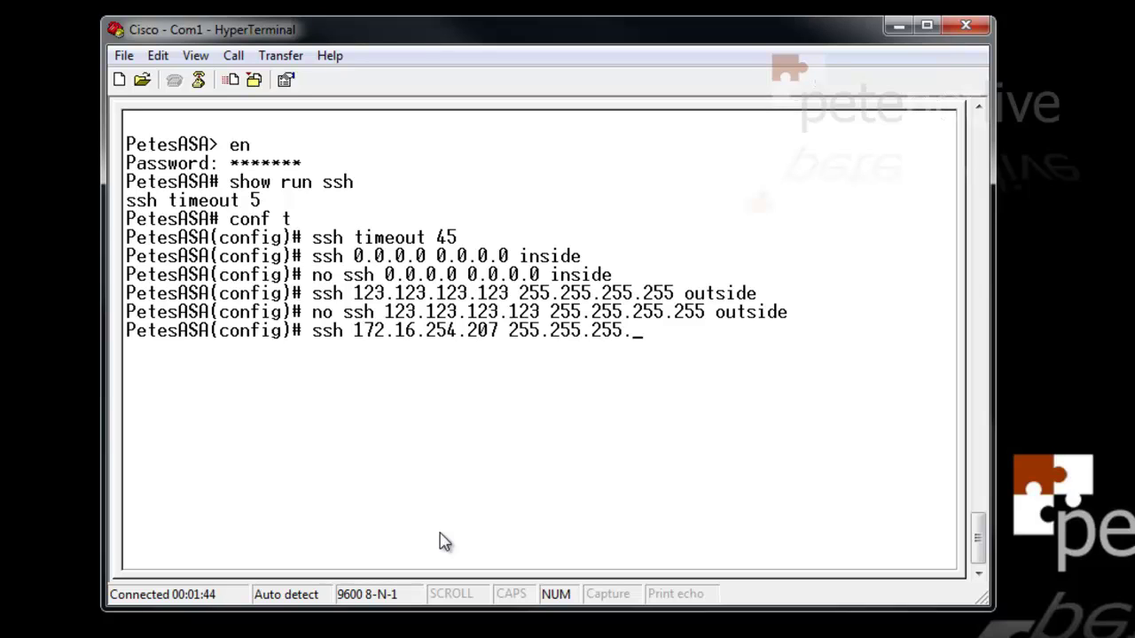
pyautogui.write('255')
pyautogui.press('Return')
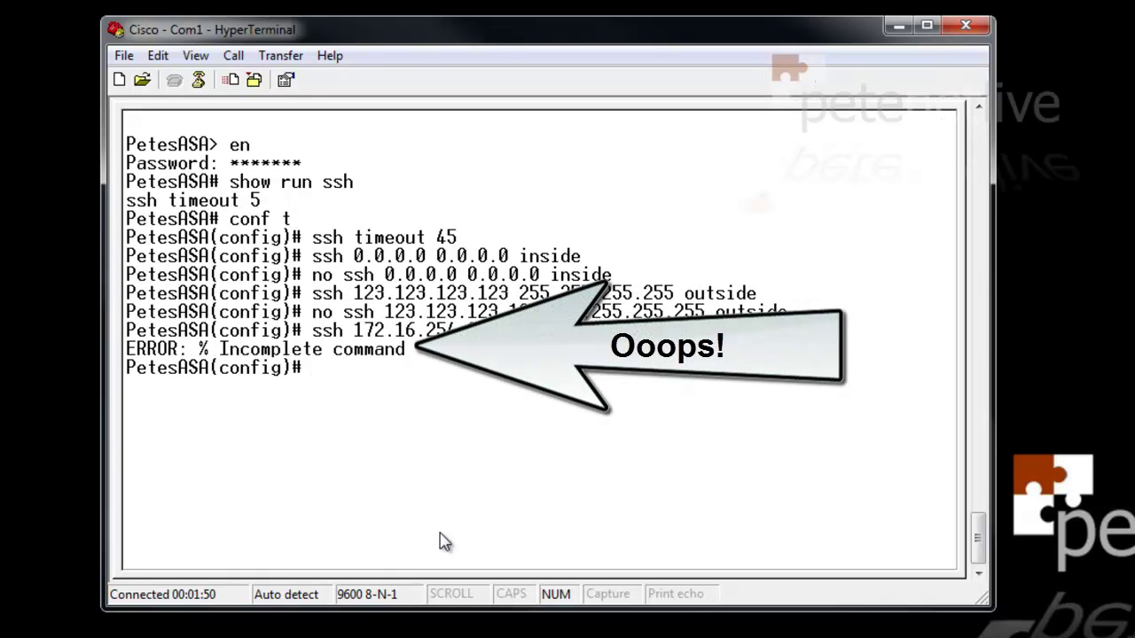
pyautogui.press('Up')
pyautogui.write('inside')
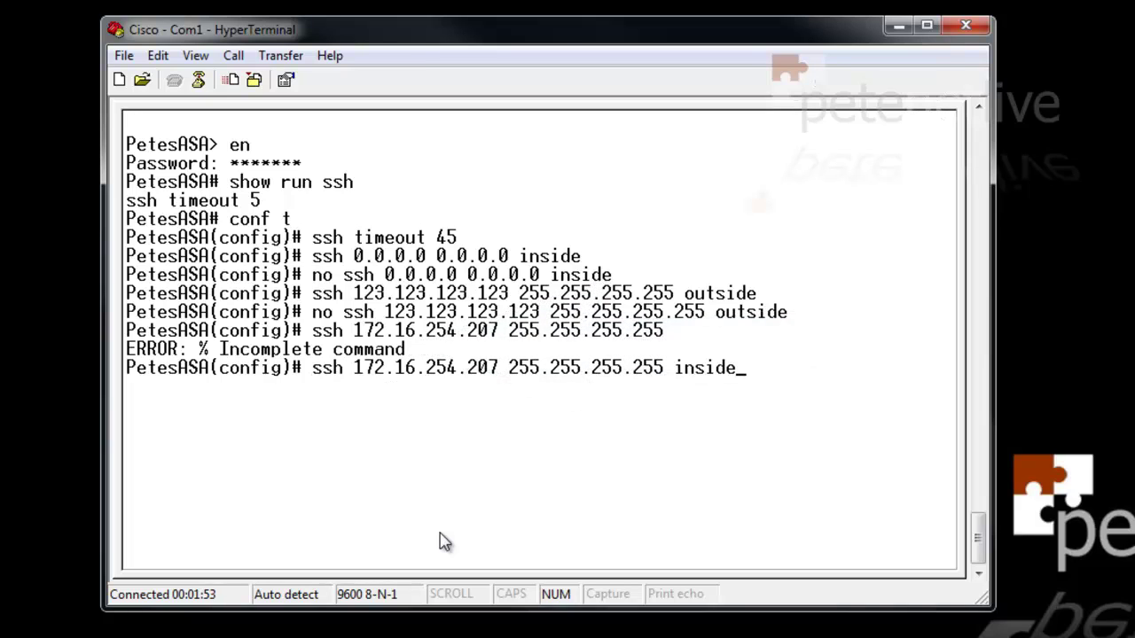
pyautogui.press('Return')
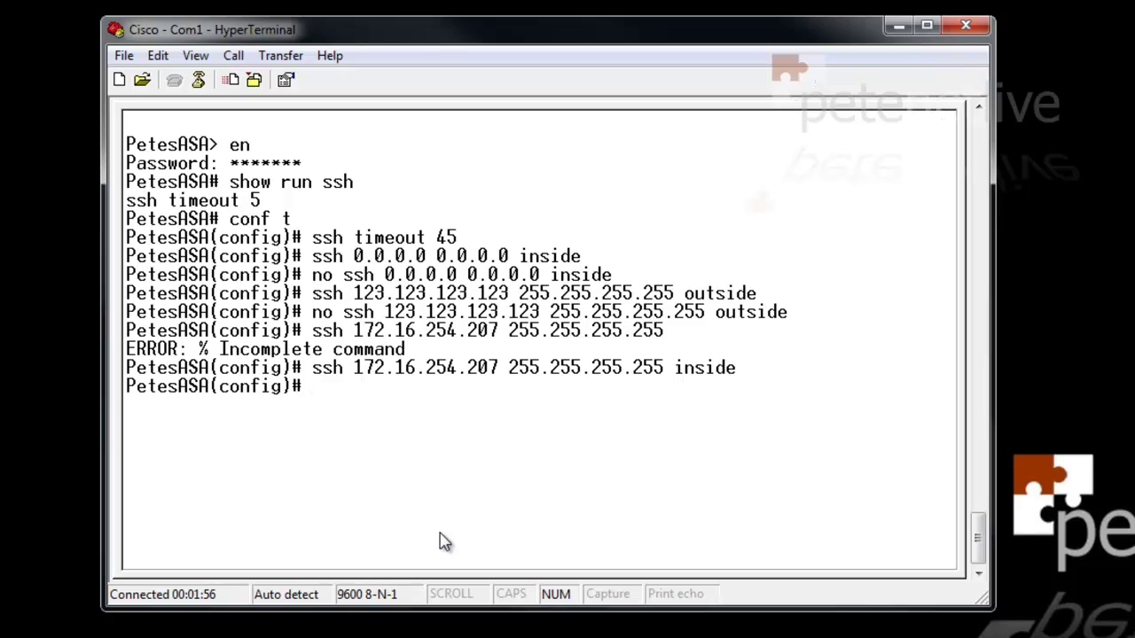
pyautogui.press('Up')
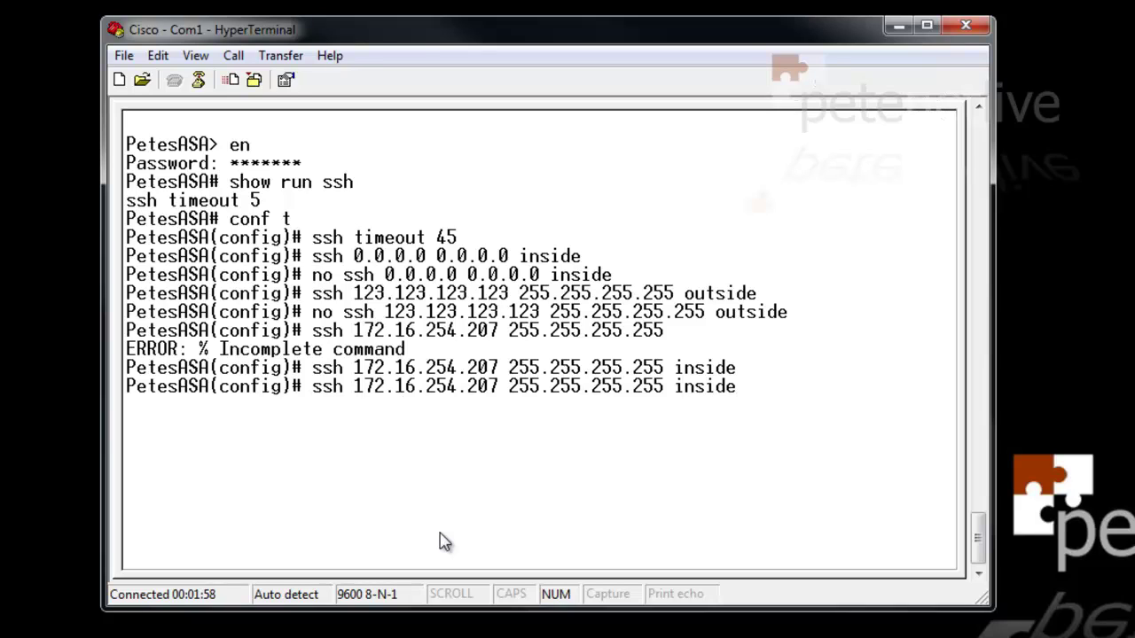
pyautogui.press('Left')
pyautogui.press('Left')
pyautogui.press('Left')
pyautogui.press('Left')
pyautogui.press('Left')
pyautogui.press('Left')
pyautogui.press('Left')
pyautogui.press('Left')
pyautogui.press('Left')
pyautogui.press('Left')
pyautogui.press('Left')
pyautogui.press('Left')
pyautogui.press('Left')
pyautogui.press('Left')
pyautogui.press('Left')
pyautogui.press('Left')
pyautogui.press('Left')
pyautogui.press('Left')
pyautogui.press('Left')
pyautogui.press('Left')
pyautogui.write('no')
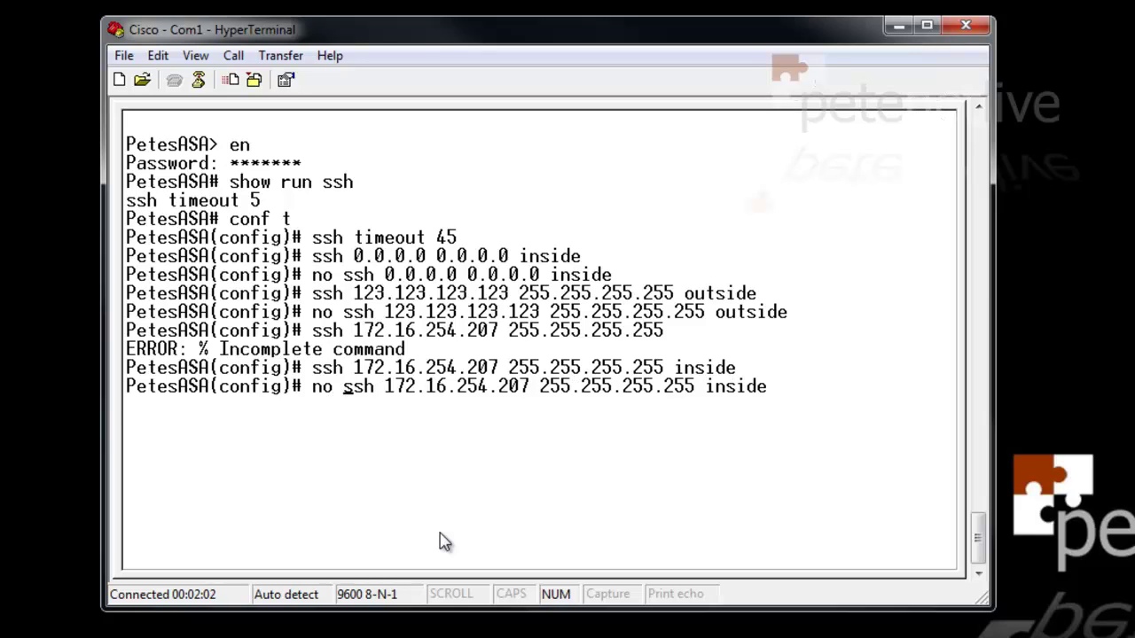
pyautogui.press('Return')
pyautogui.write('s')
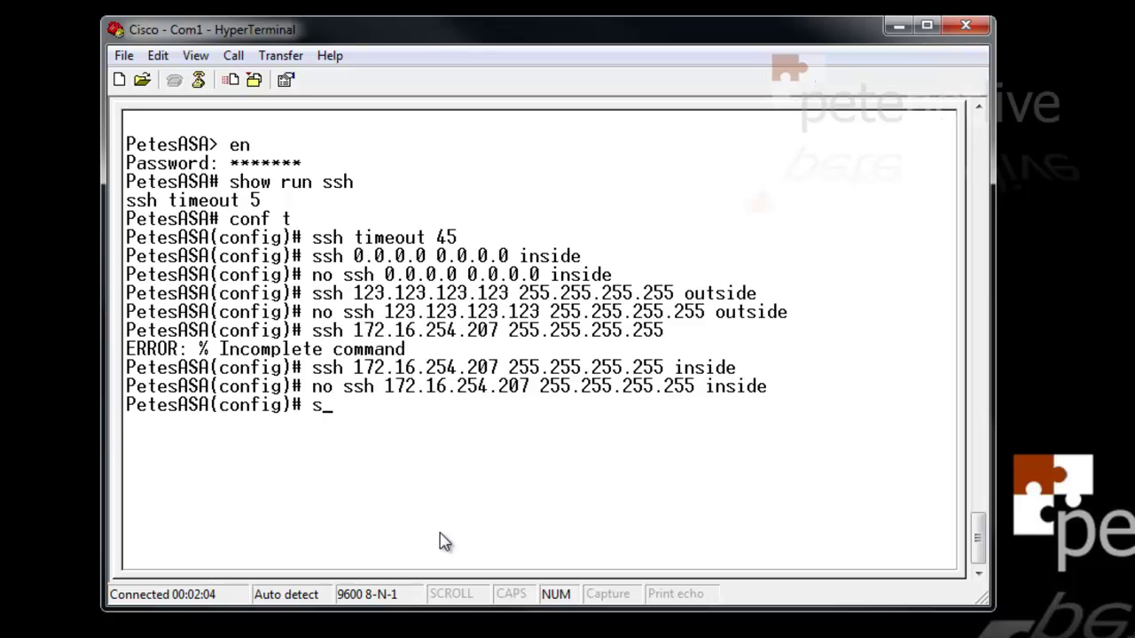
pyautogui.write('sh 172.16.254.')
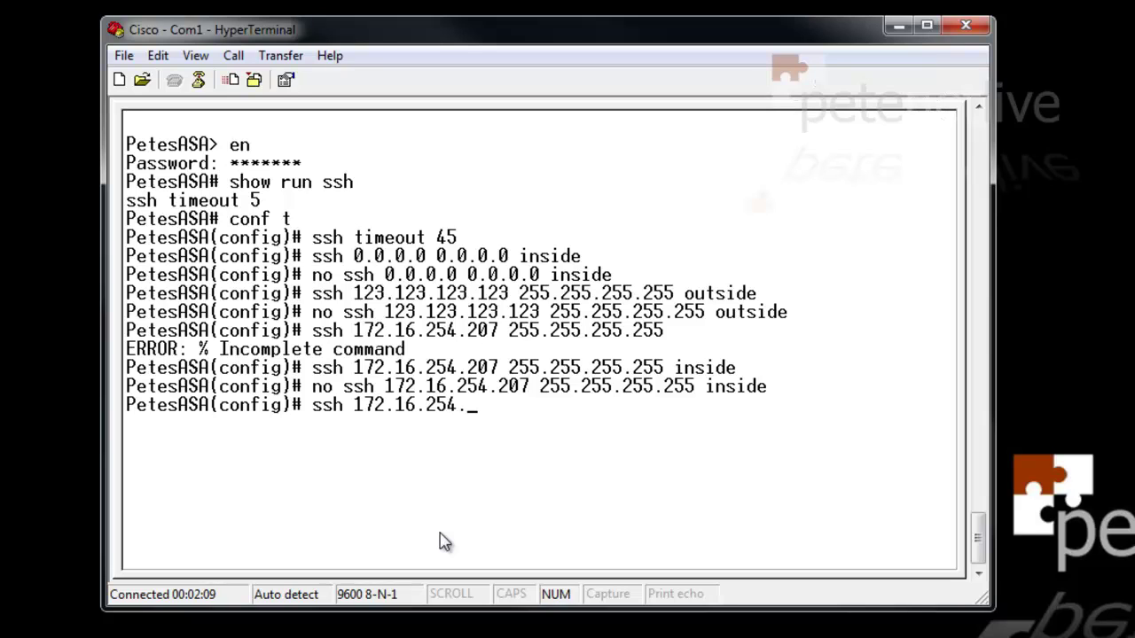
pyautogui.write('0 255.255.25')
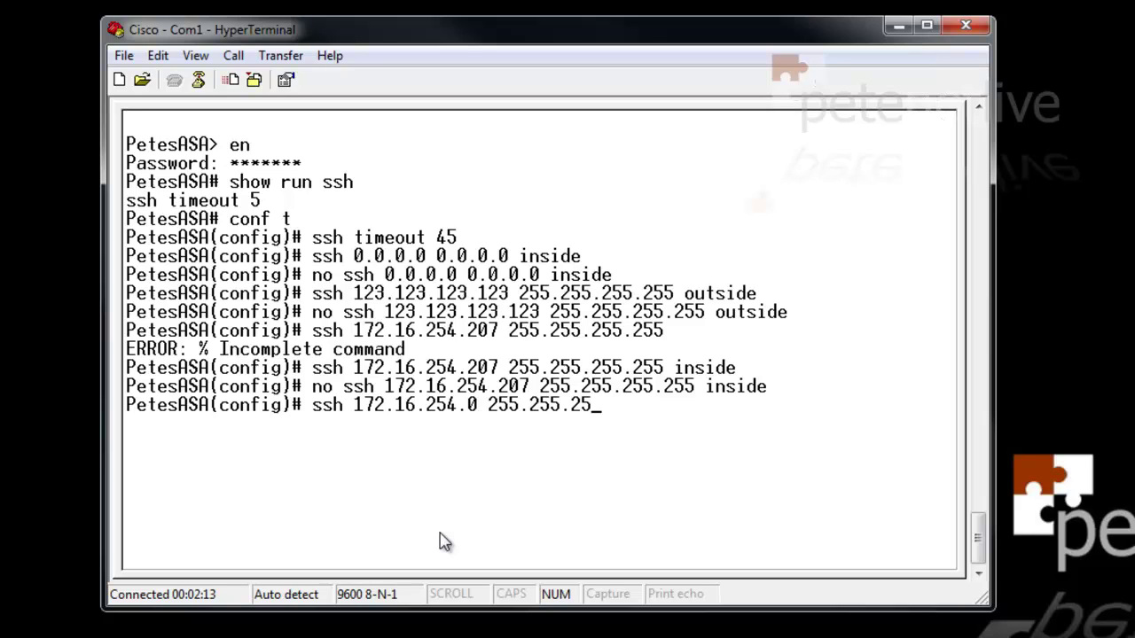
pyautogui.write('5.0 inside')
pyautogui.press('Return')
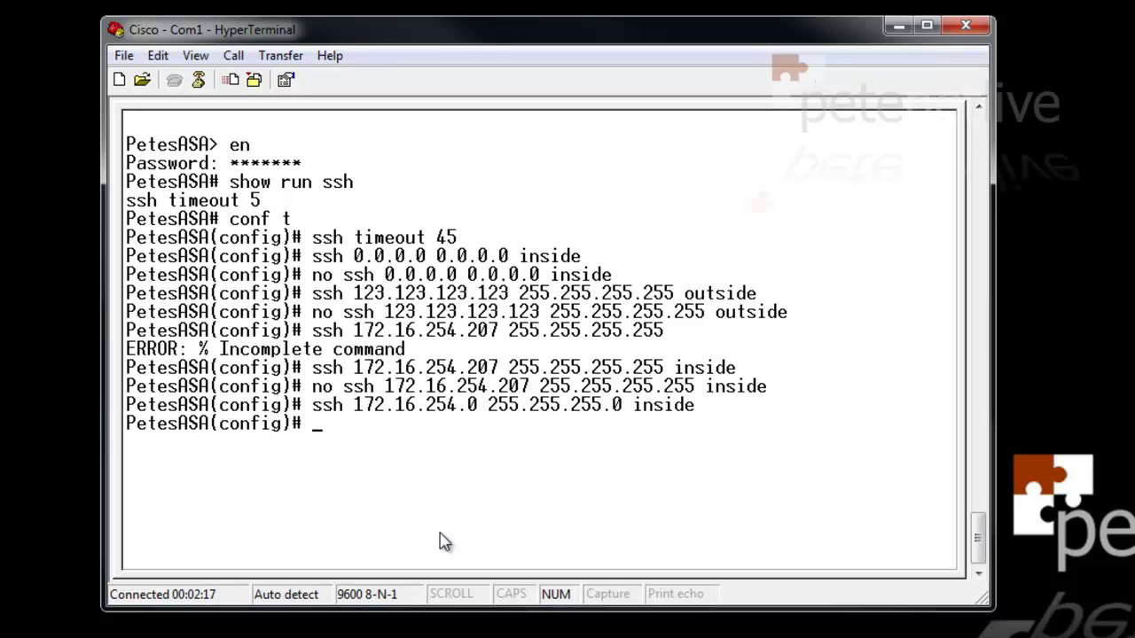
# Review show run ssh, then confirm hostname PetesASA and domain name PeteNetLive.com
pyautogui.write('show run ssh')
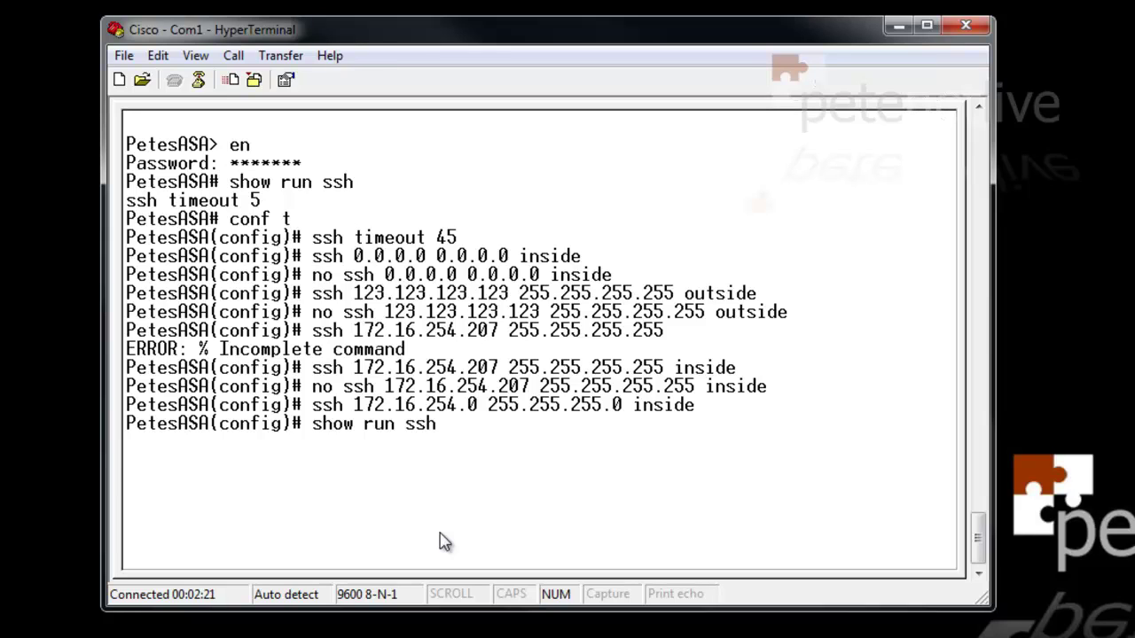
pyautogui.press('Return')
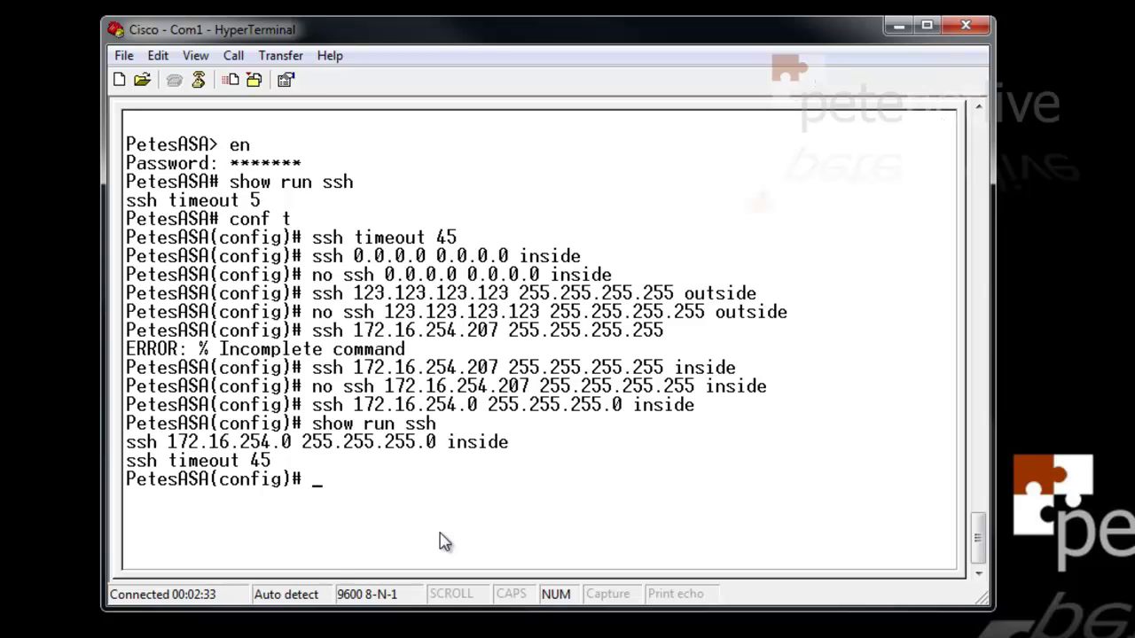
pyautogui.write('show run hostname')
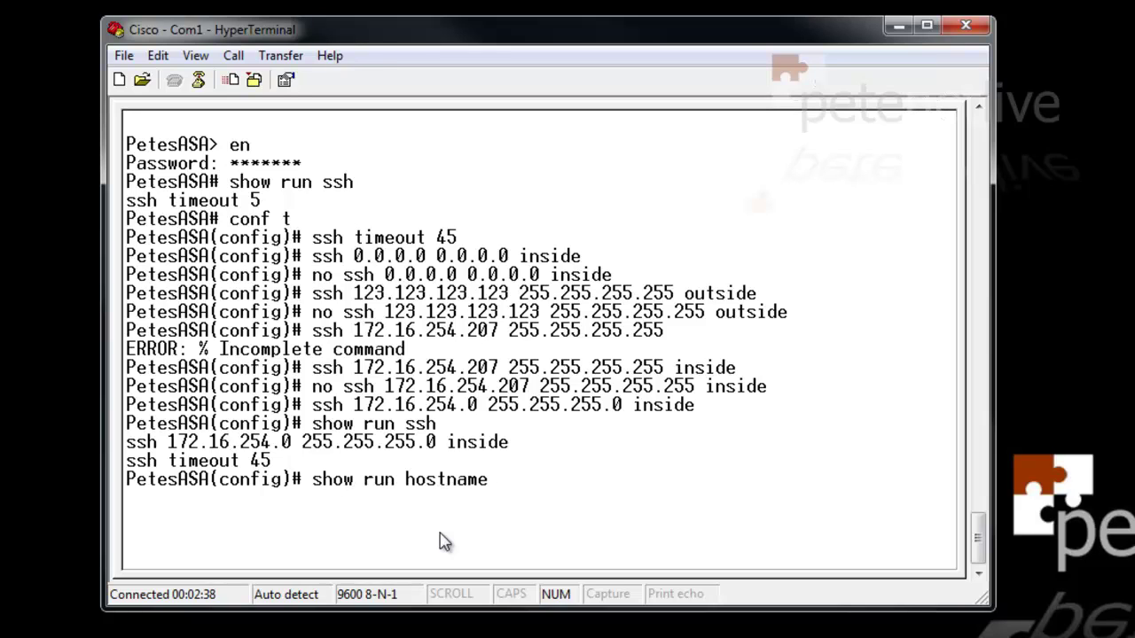
pyautogui.press('Return')
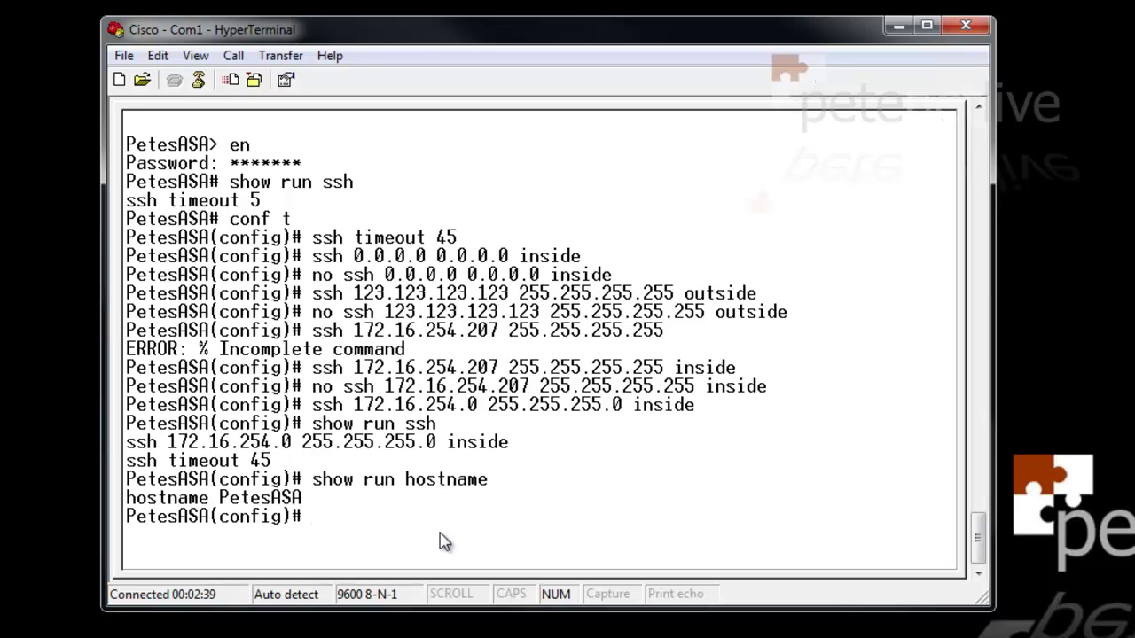
pyautogui.write('show run dom')
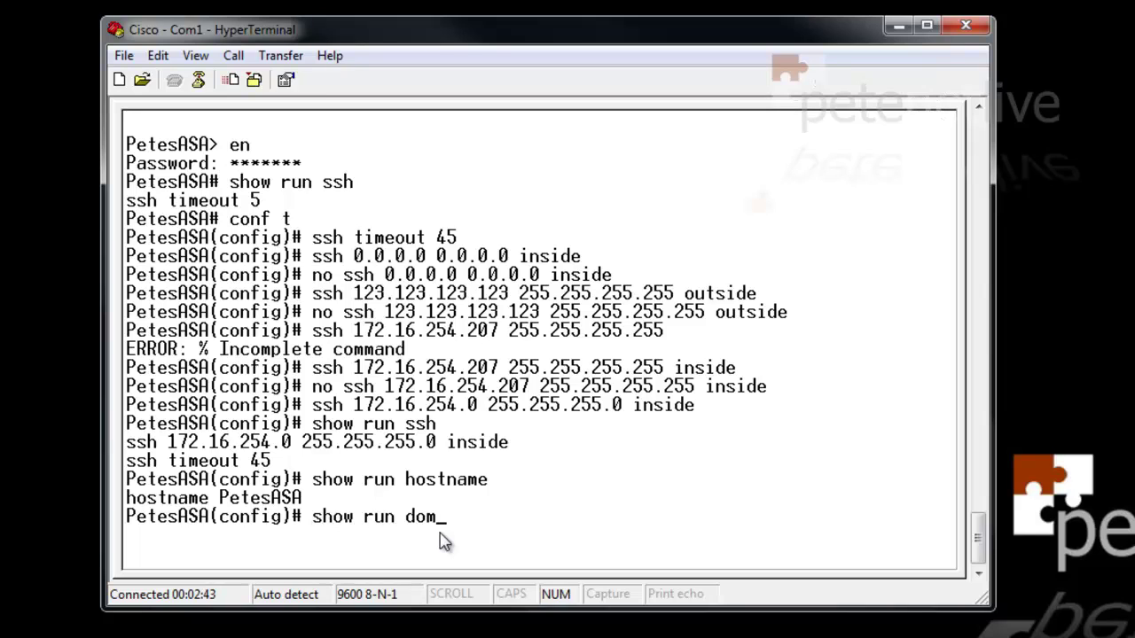
pyautogui.write('ain-name')
pyautogui.press('Return')
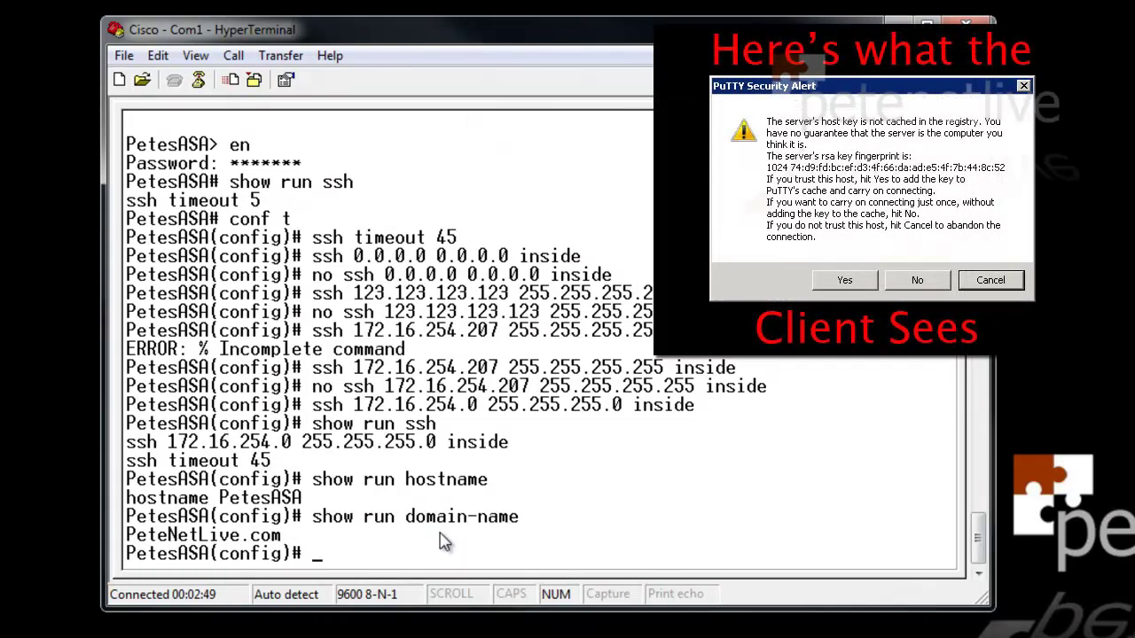
# Generate the Default-RSA-Key pair with crypto key generate rsa
pyautogui.write('crypto')
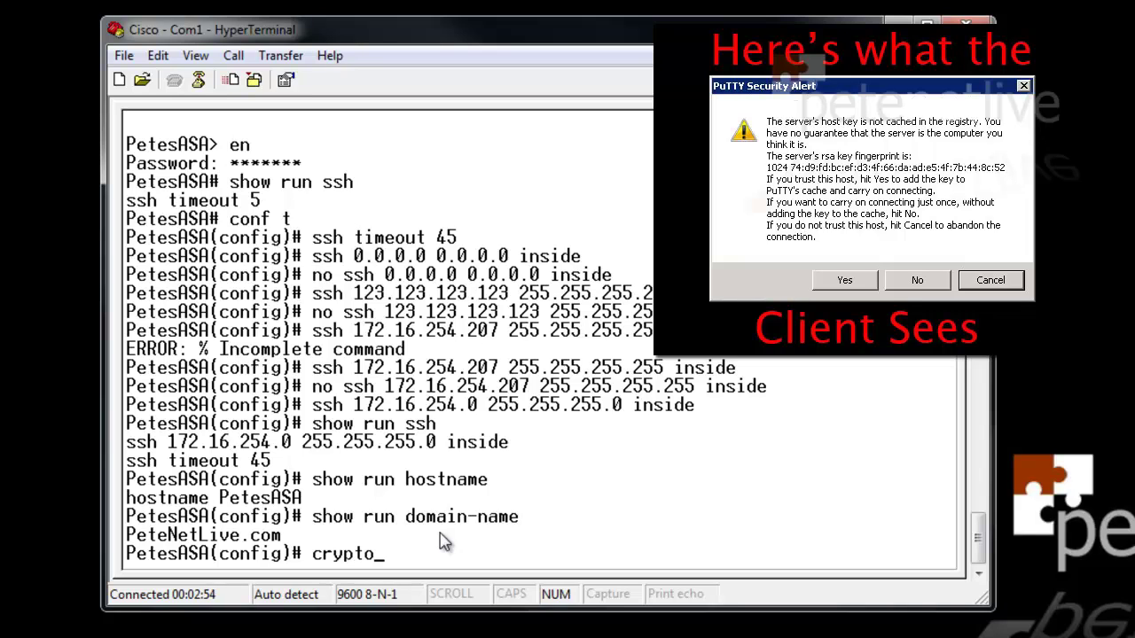
pyautogui.write(' key generate rsa')
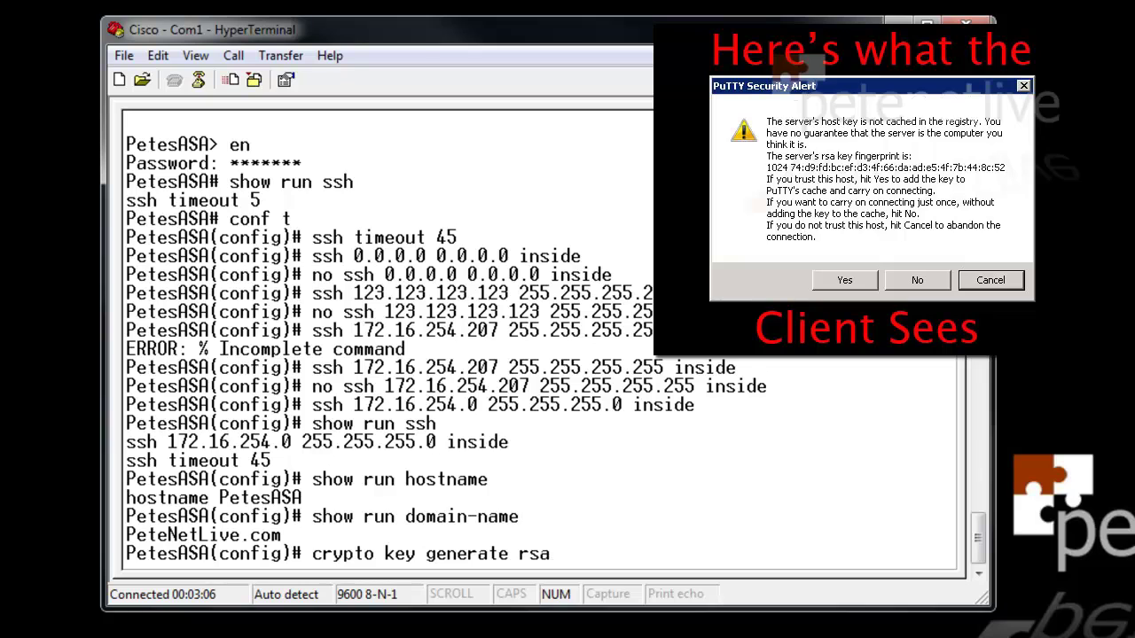
pyautogui.press('Return')
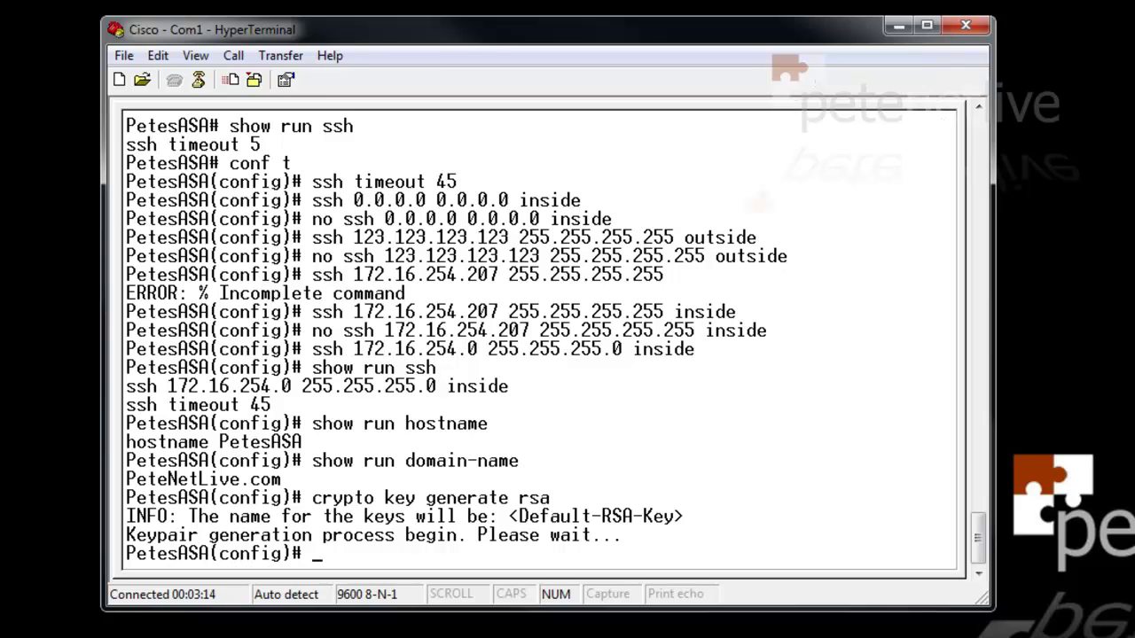
pyautogui.press('Return')
pyautogui.press('Return')
pyautogui.press('Return')
pyautogui.press('Return')
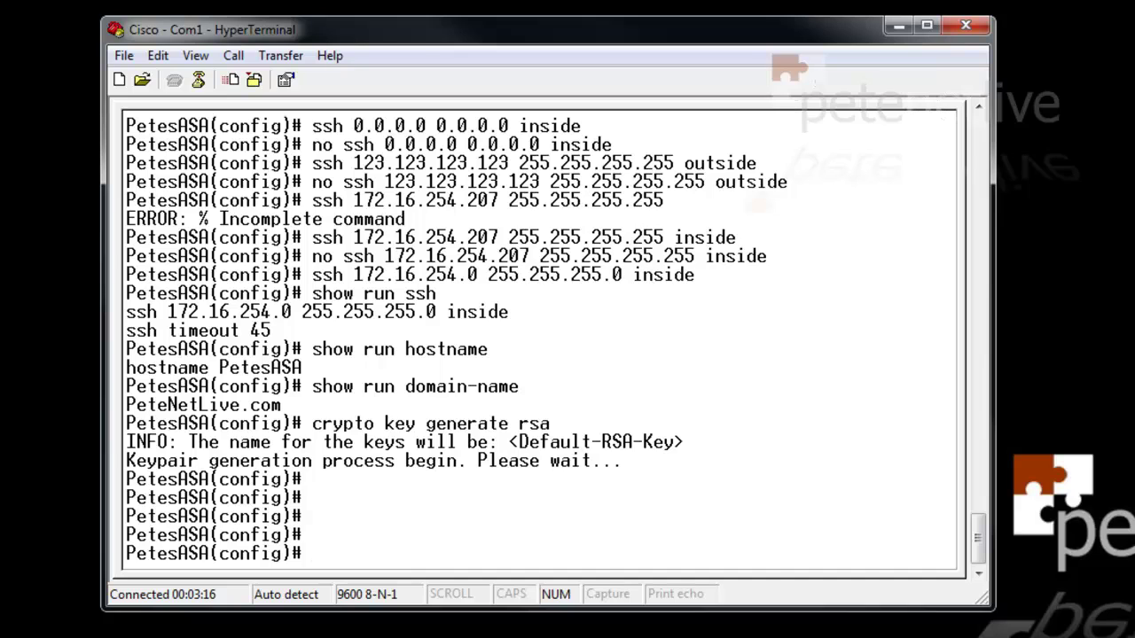
pyautogui.write('show ver')
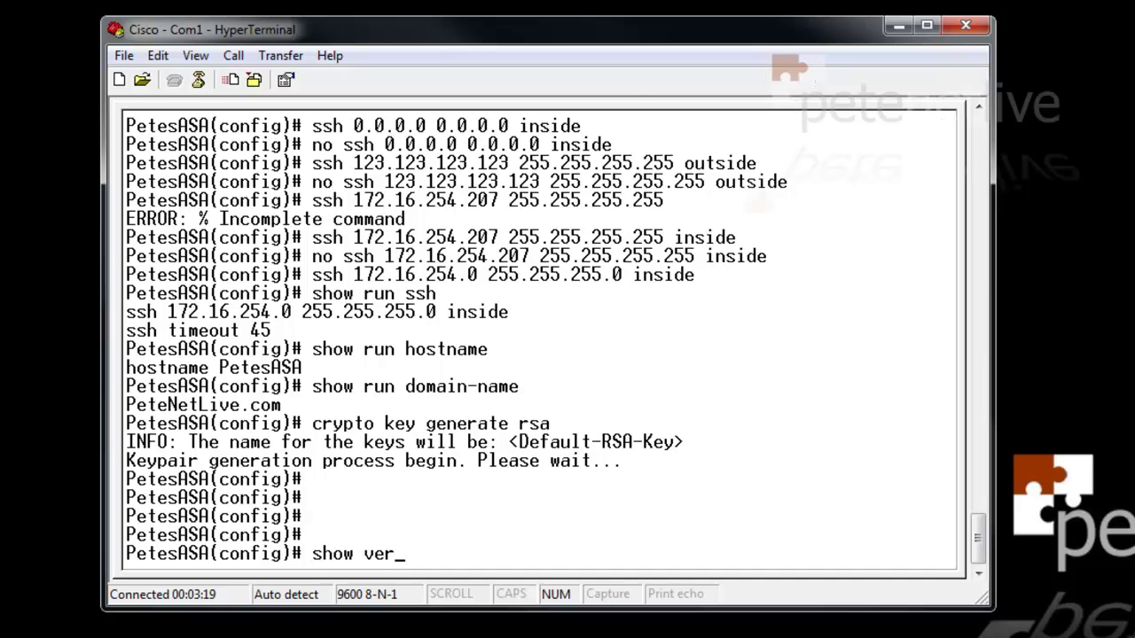
# List show version output confirming an ASA5505 on Version 8.4(3), then quit the paged output
pyautogui.press('Return')
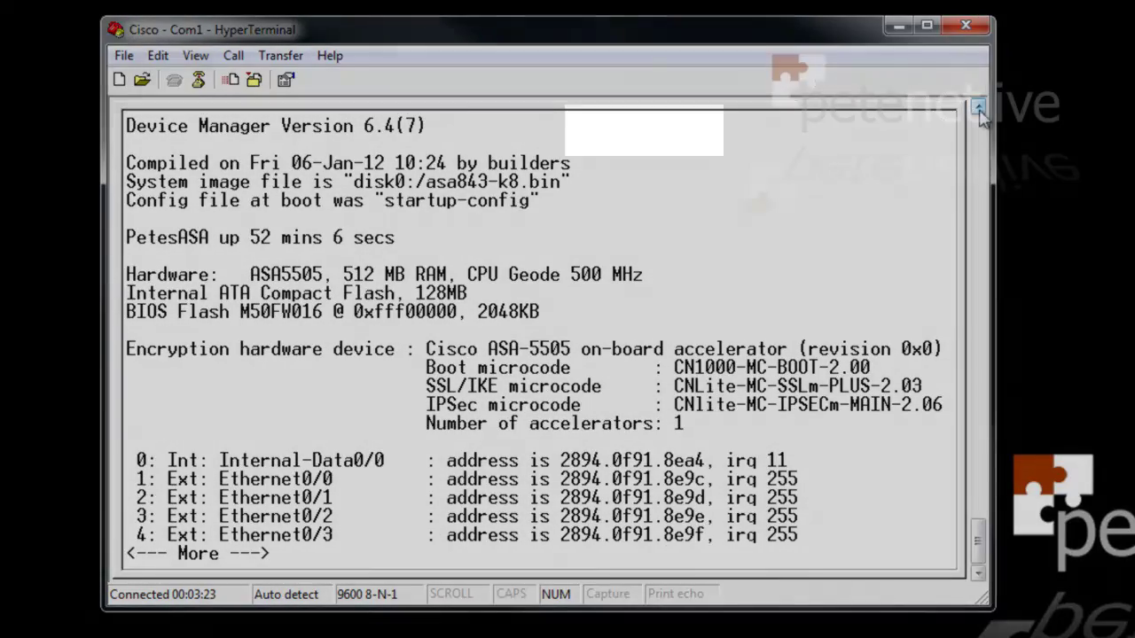
pyautogui.click(979, 107)
pyautogui.click(979, 107)
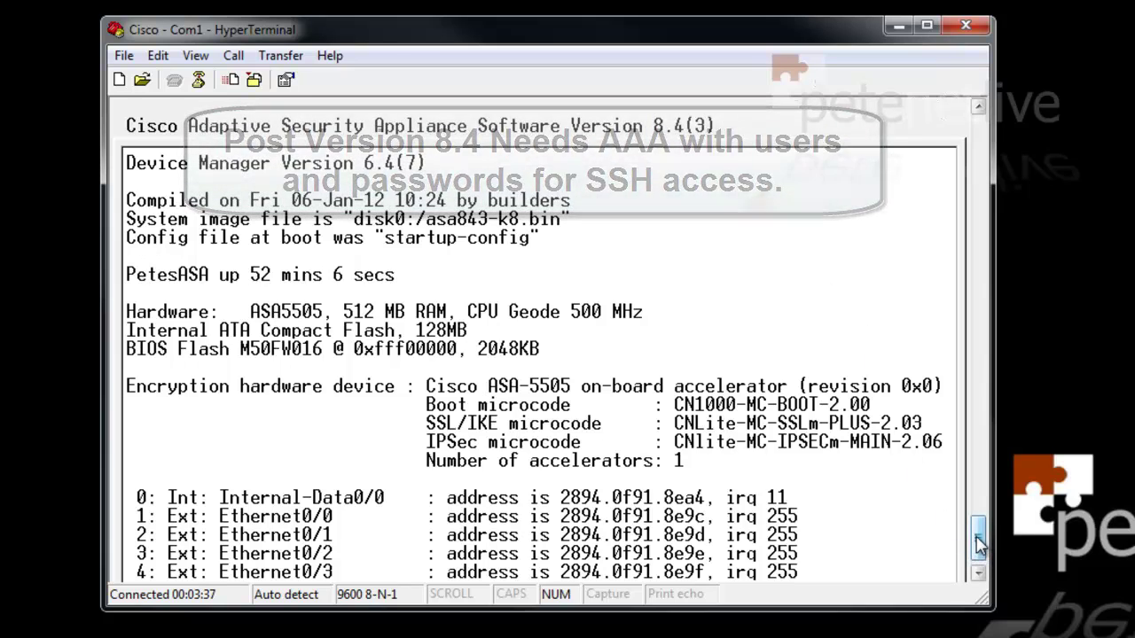
pyautogui.moveTo(980, 545); pyautogui.dragTo(980, 555)
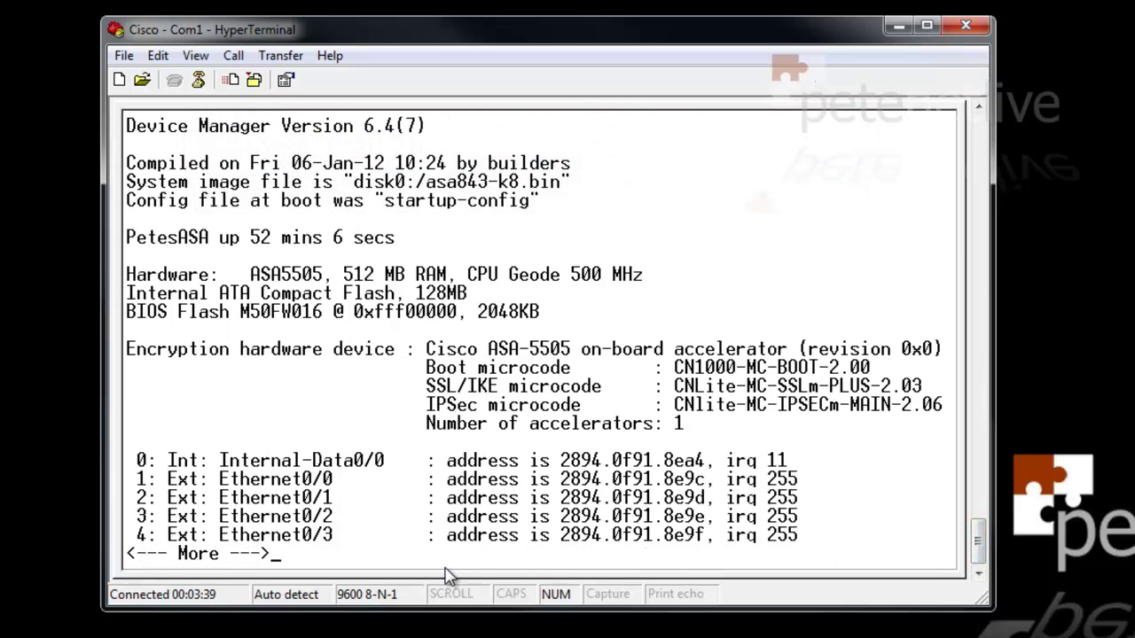
pyautogui.press('q')
pyautogui.press('Return')
pyautogui.press('Return')
pyautogui.press('Return')
pyautogui.press('Return')
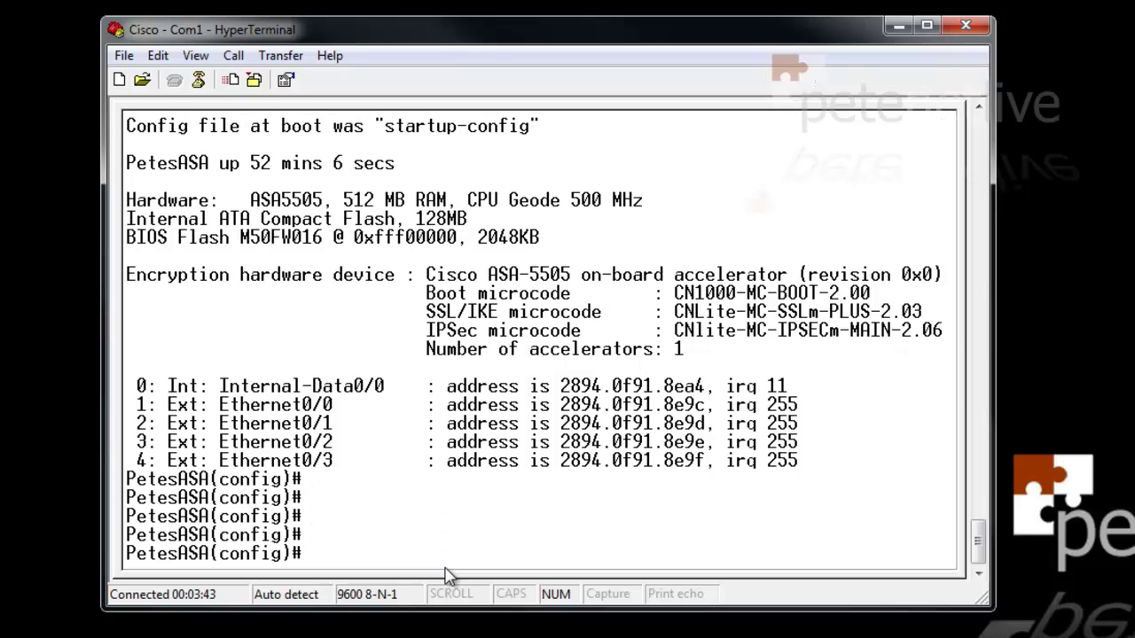
# Set aaa authentication ssh console LOCAL and create a privilege-15 local user with its password
pyautogui.write('aaa authe')
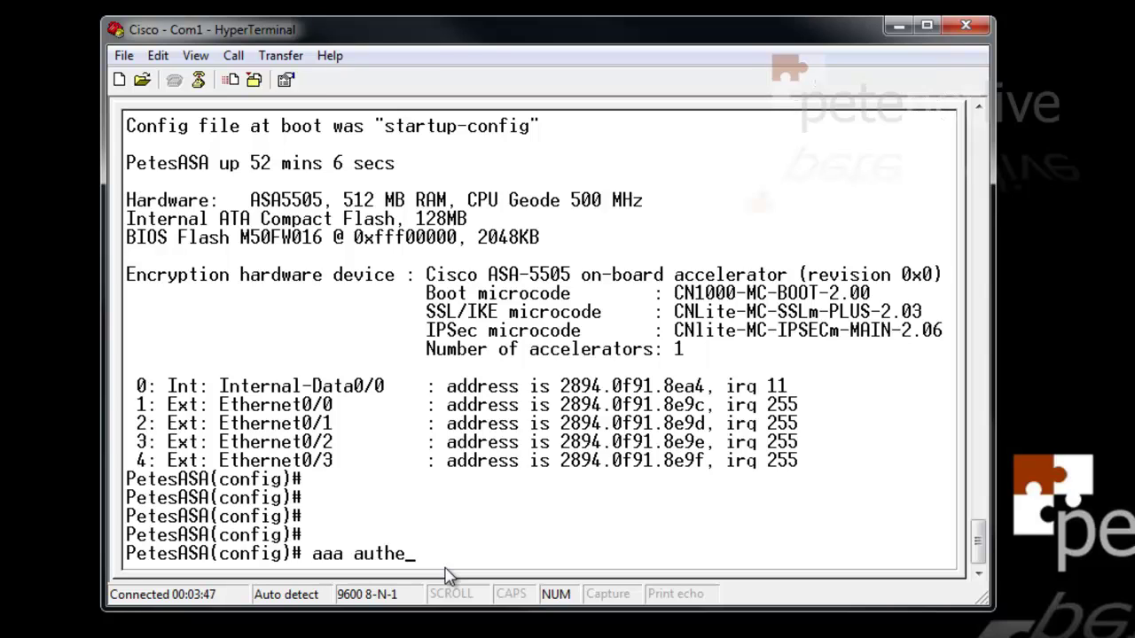
pyautogui.write('ntication s')
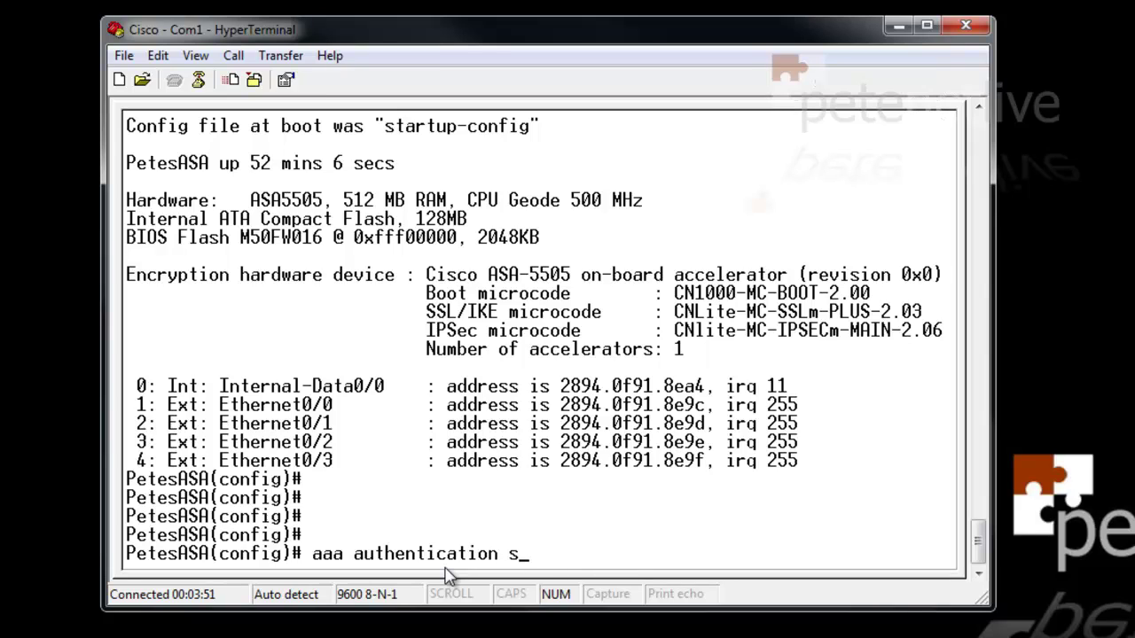
pyautogui.write('sh console LOCAL')
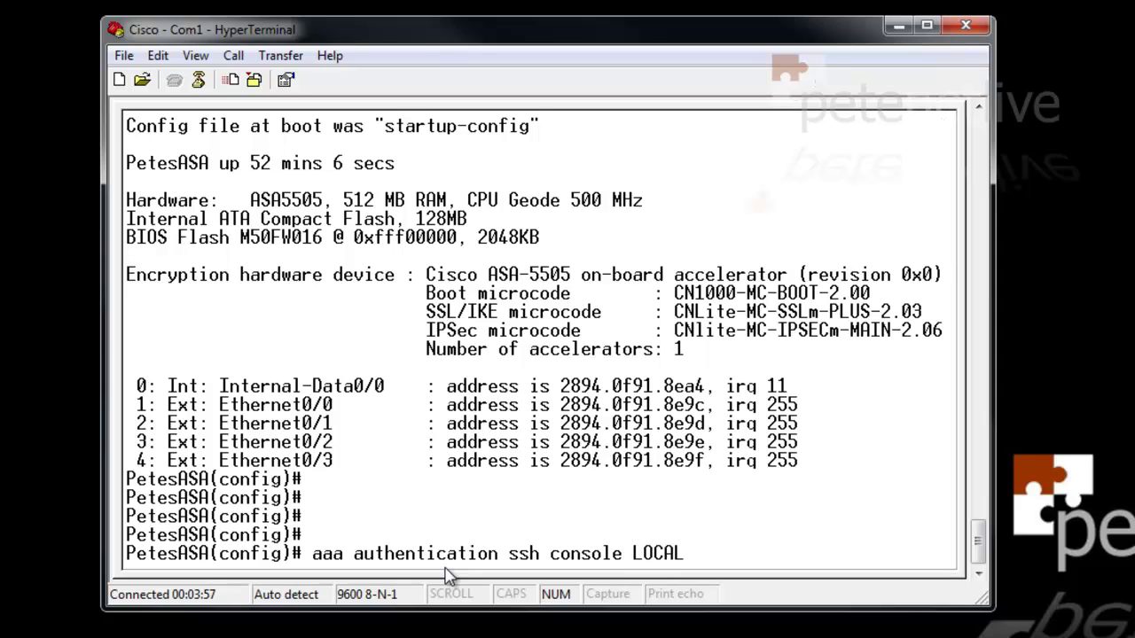
pyautogui.press('Return')
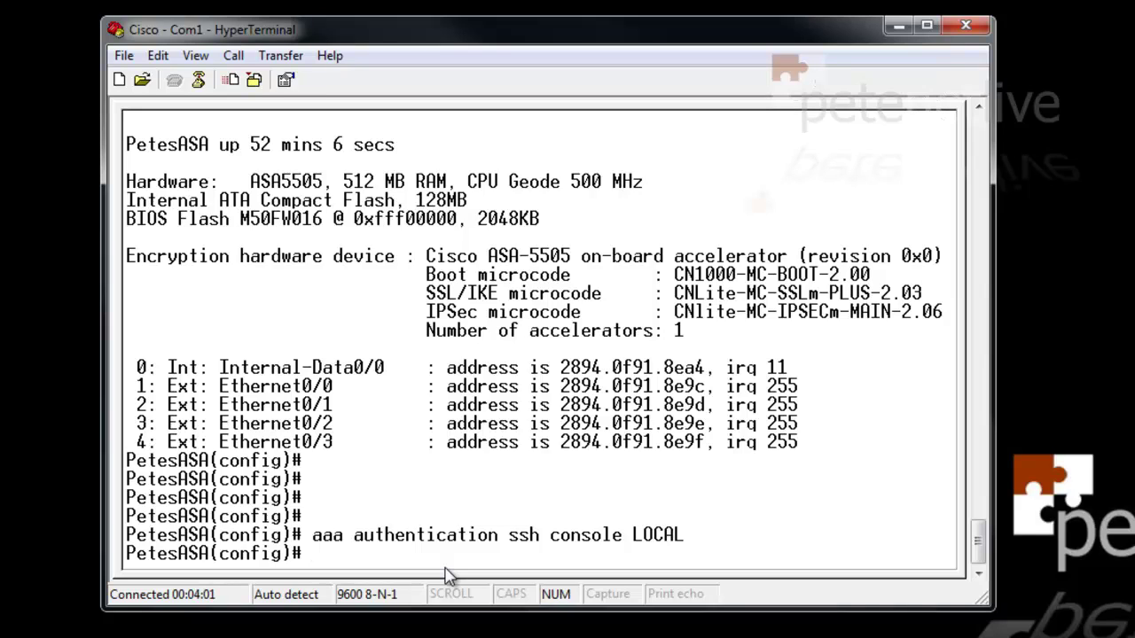
pyautogui.write('username Pete')
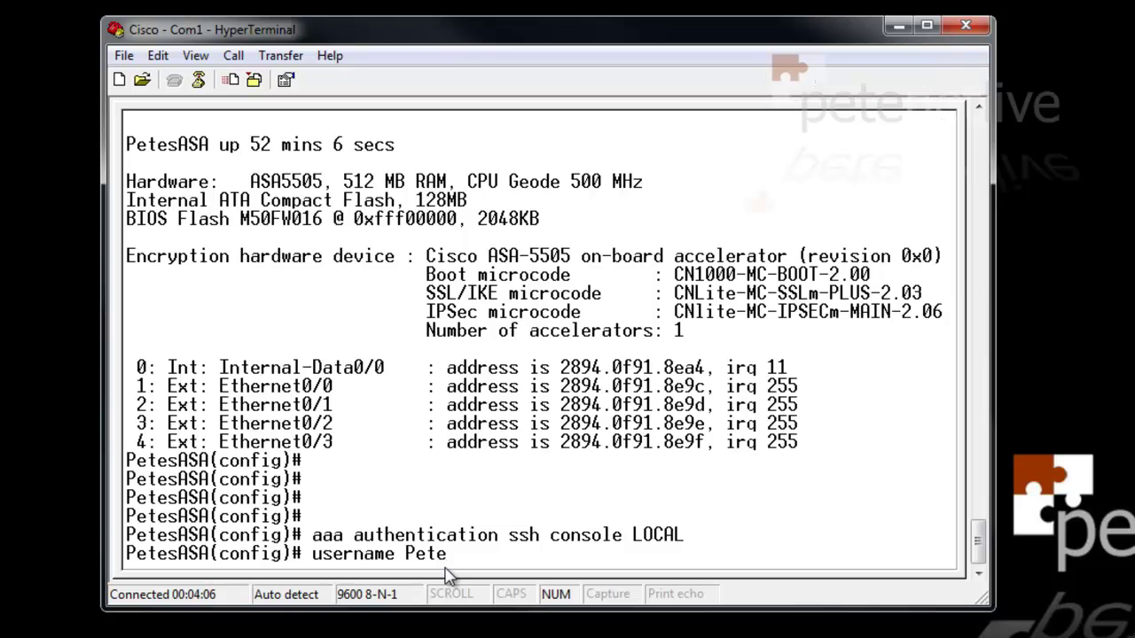
pyautogui.write('Long password')
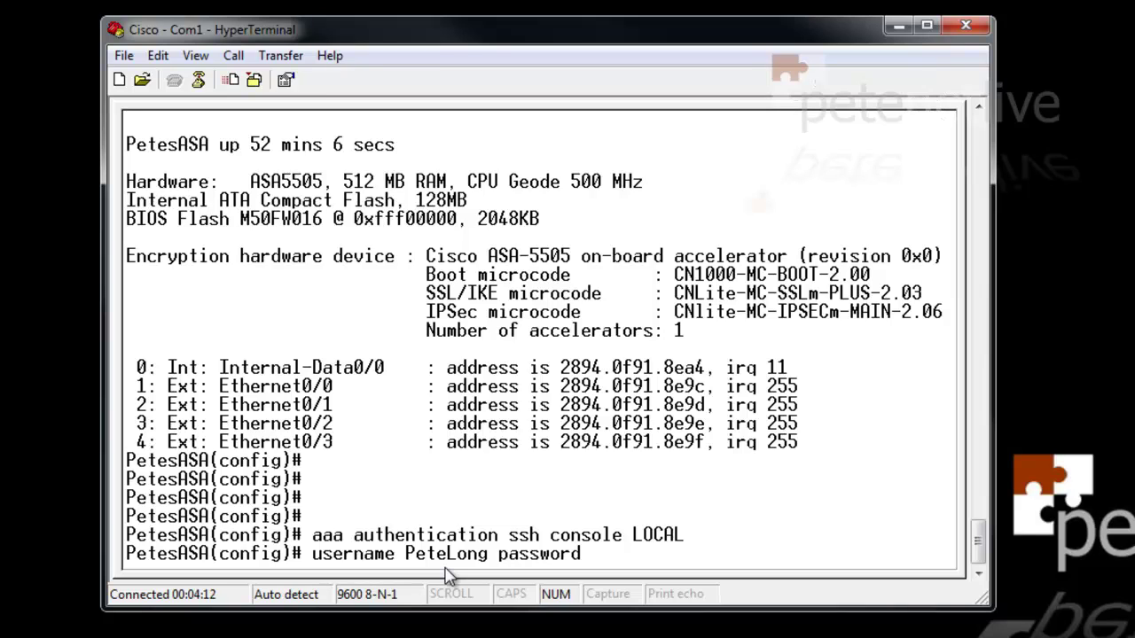
pyautogui.write(' Password')
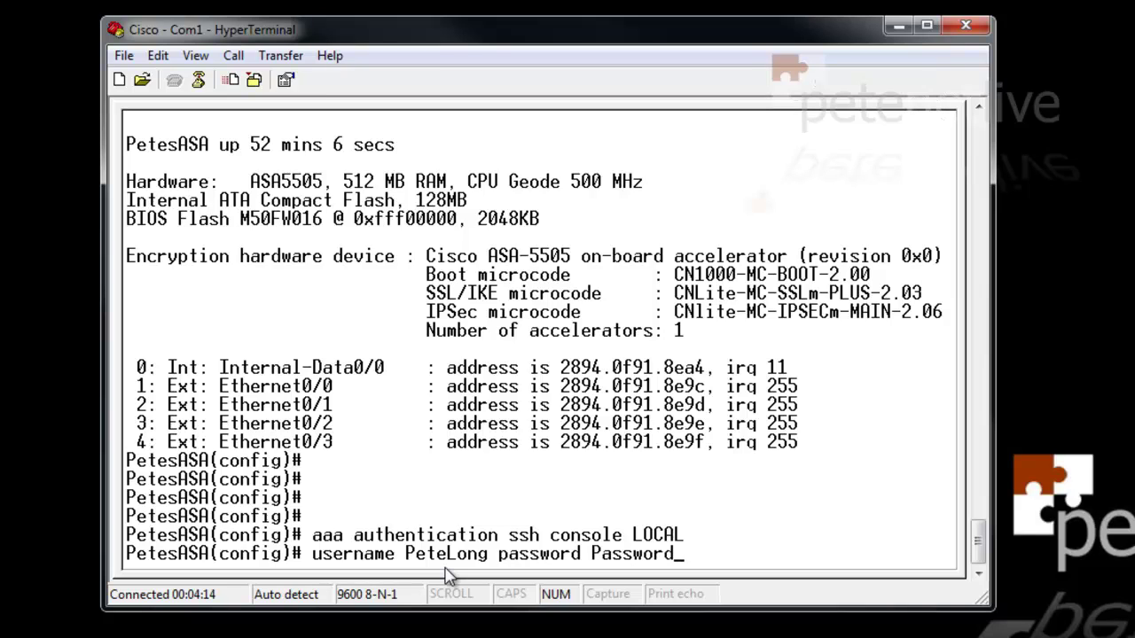
pyautogui.write('123 priv')
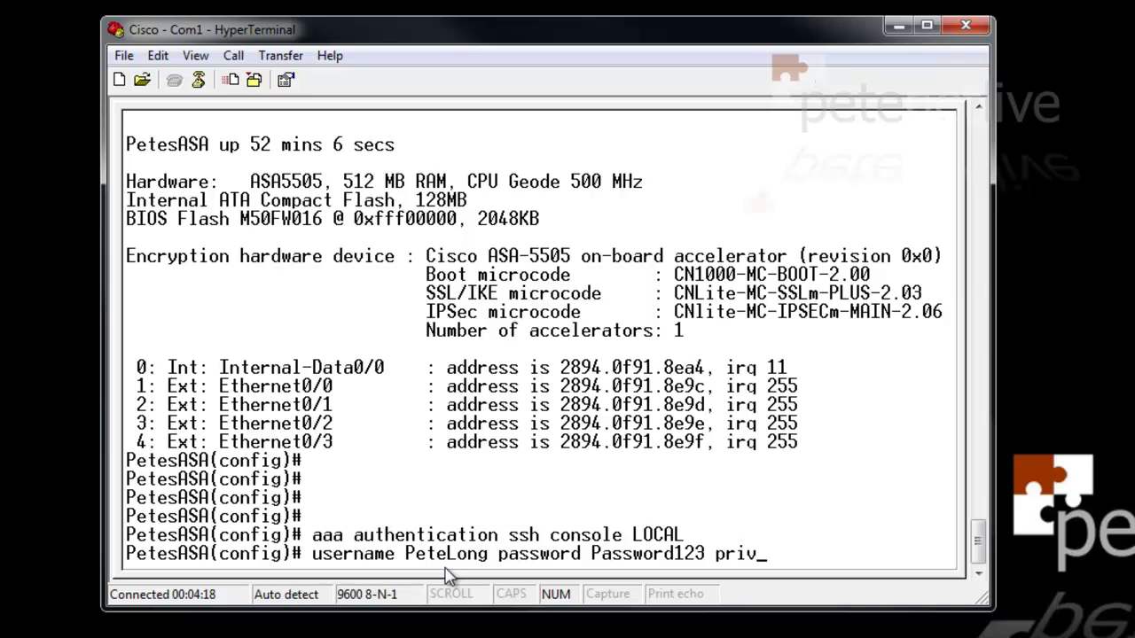
pyautogui.write(' 15')
pyautogui.press('Return')
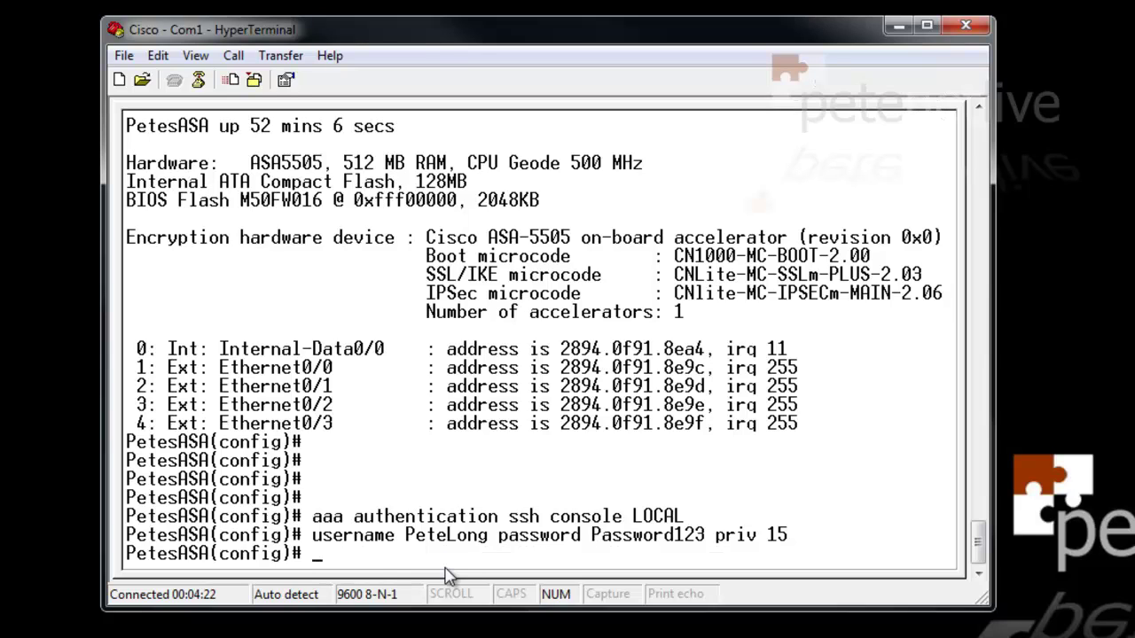
pyautogui.press('Return')
pyautogui.press('Return')
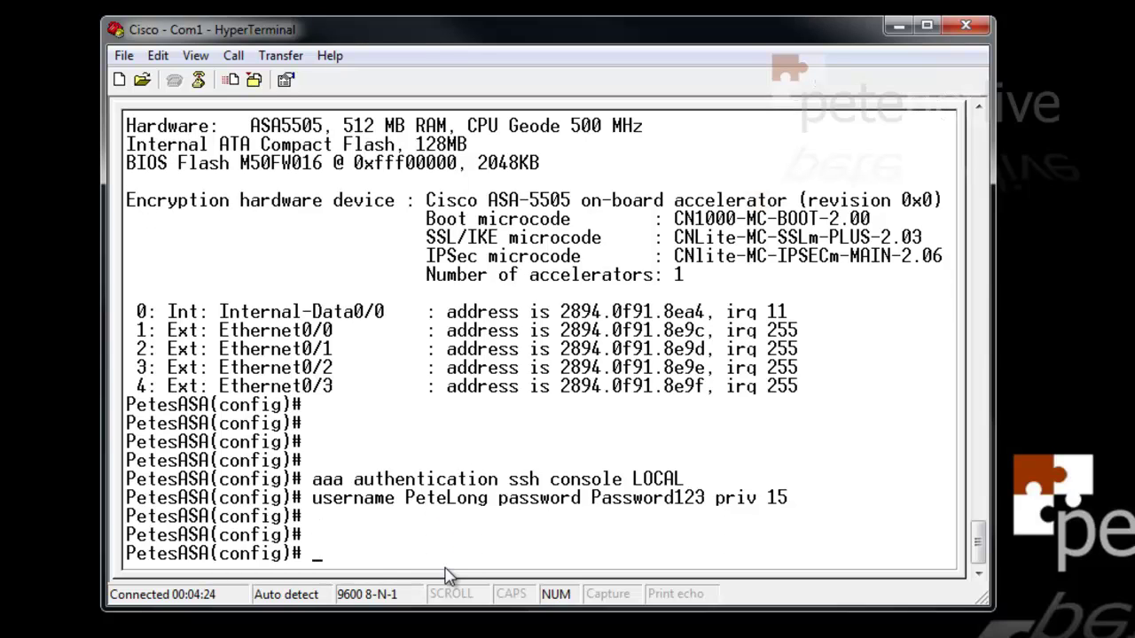
pyautogui.write('write mem')
# Save with write mem, exit twice to the user prompt, and close HyperTerminal confirming disconnect
pyautogui.press('Return')
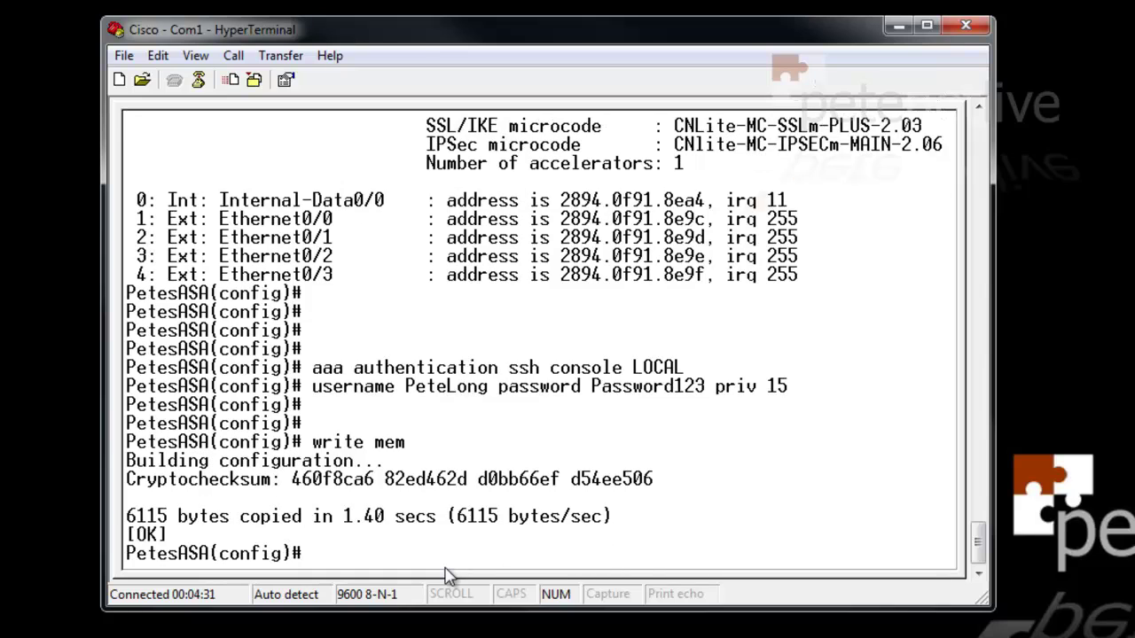
pyautogui.write('exit')
pyautogui.press('Return')
pyautogui.write('exit')
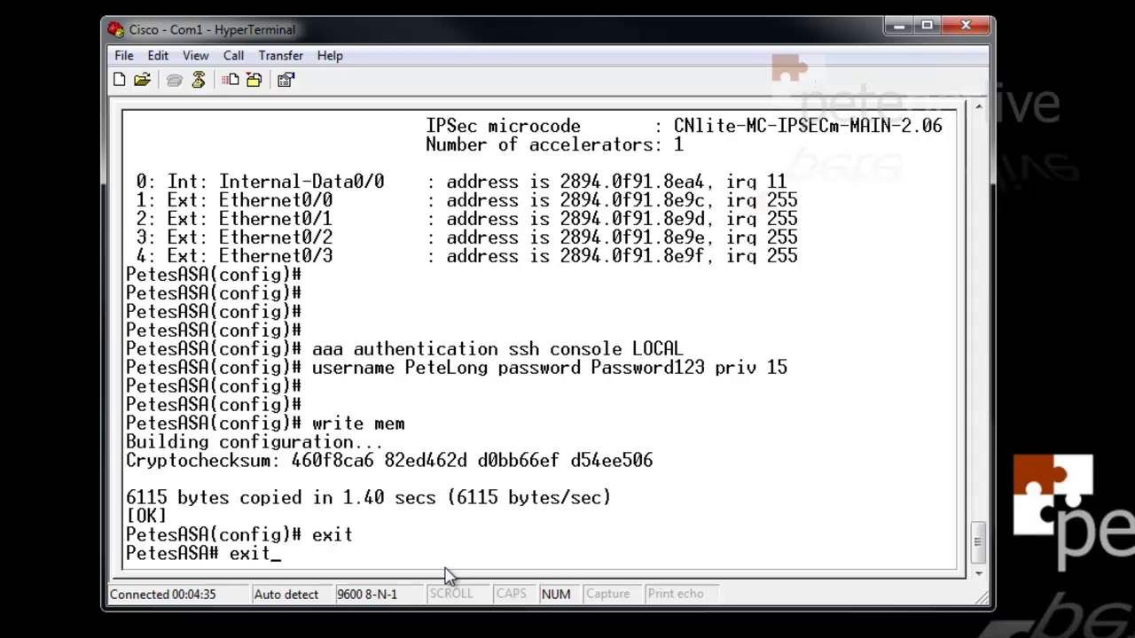
pyautogui.press('Return')
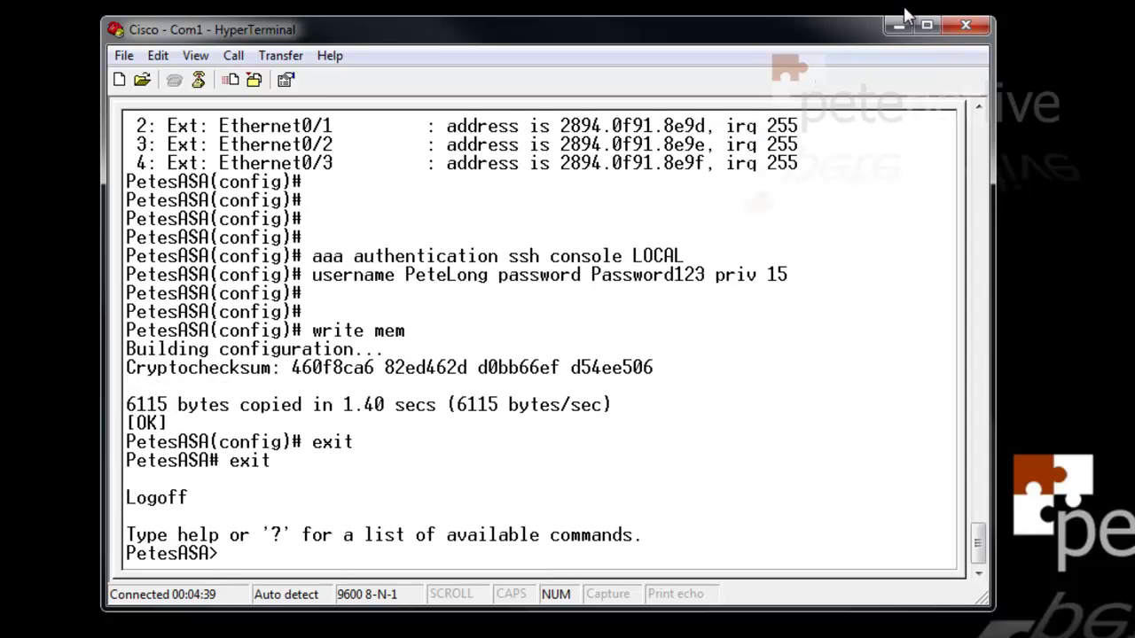
pyautogui.click(966, 27)
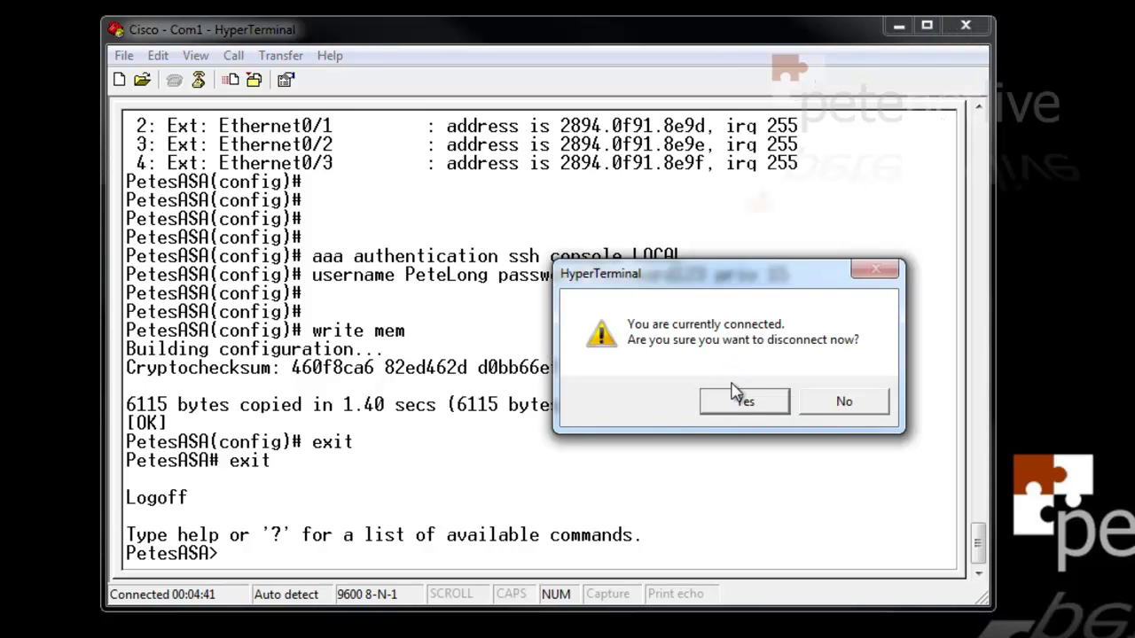
pyautogui.click(745, 401)
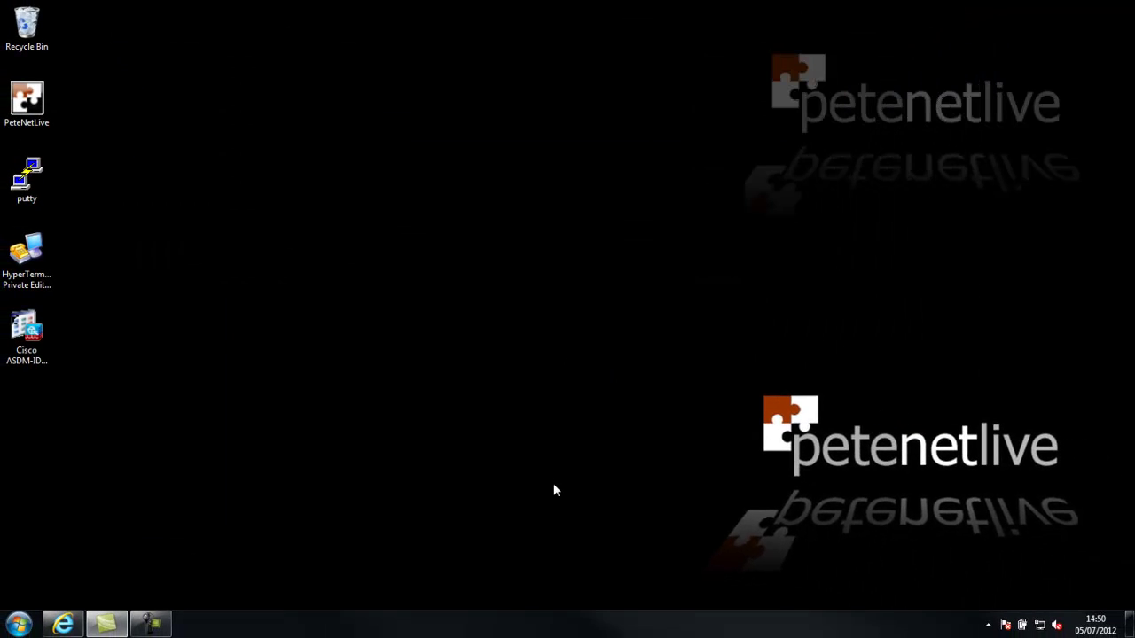